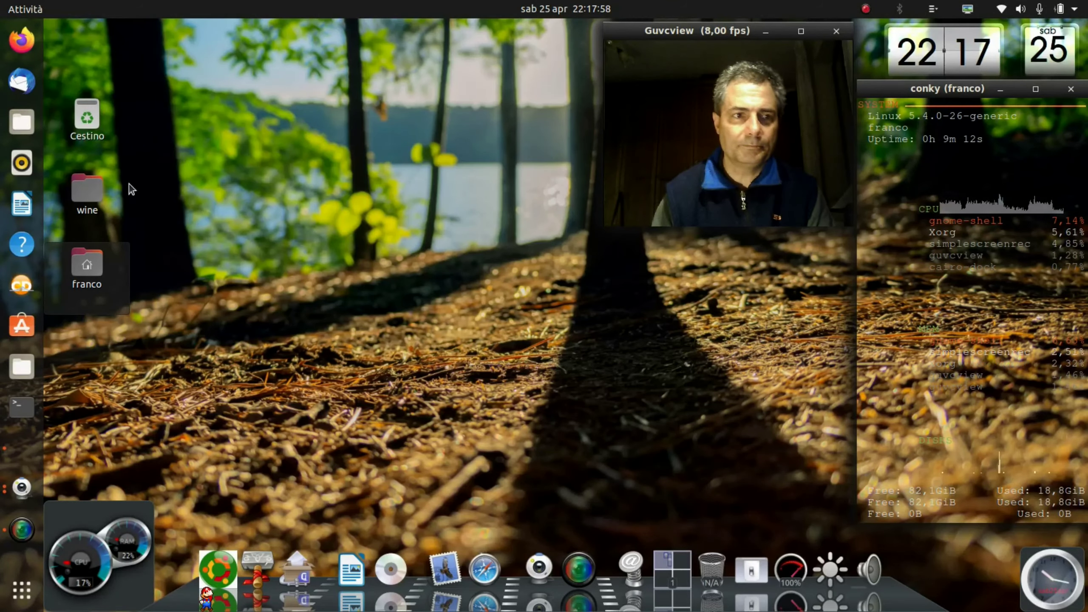
# Step: Open the home folder in the Caja file manager and again in the Files file manager from its desktop icon
pyautogui.click(15, 369)
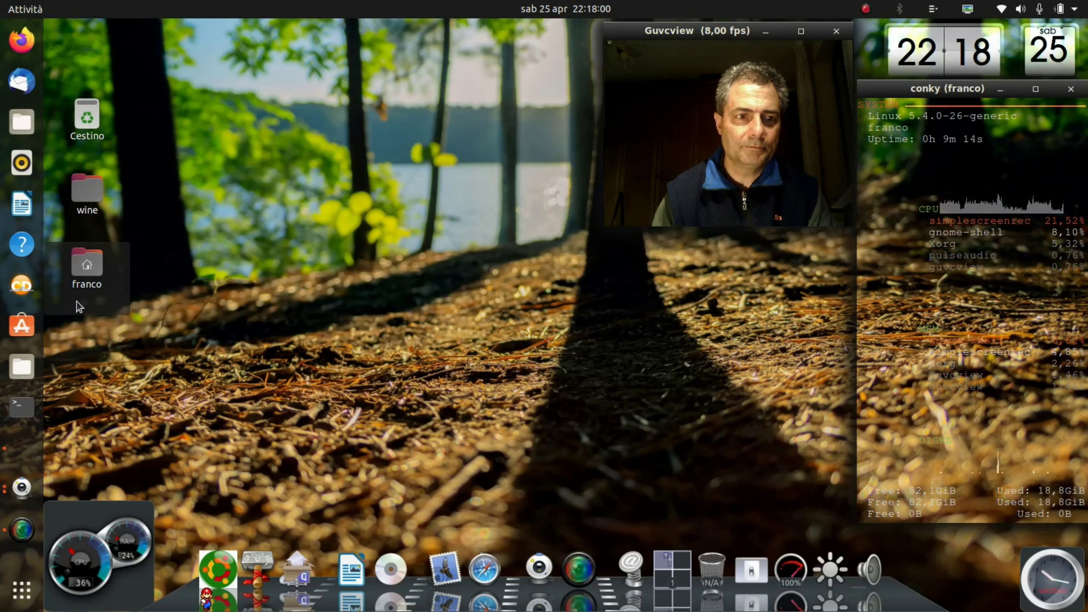
pyautogui.moveTo(331, 39); pyautogui.dragTo(648, 110)
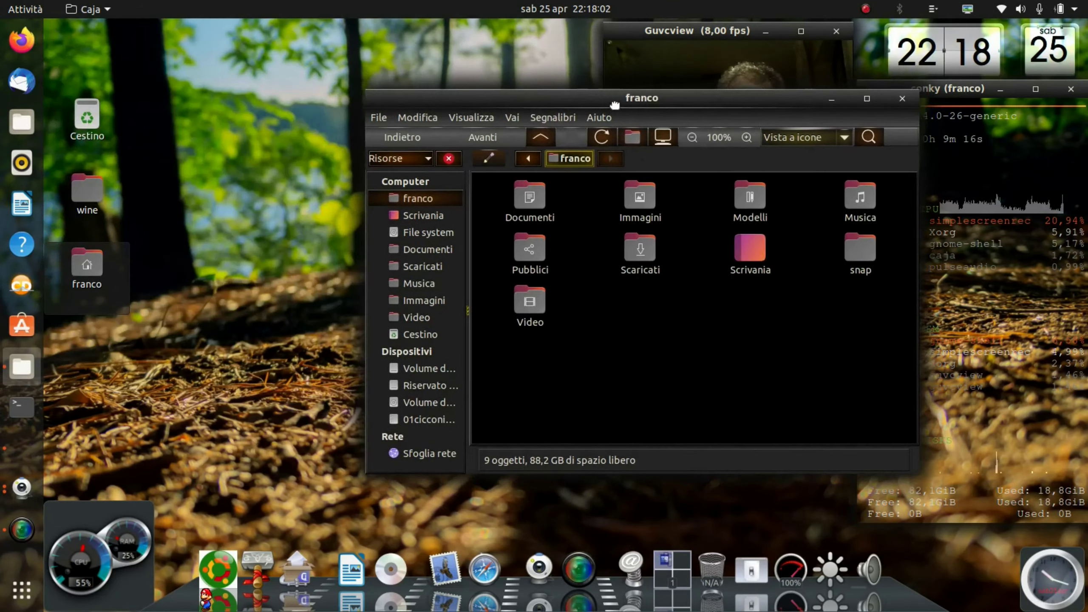
pyautogui.rightClick(91, 255)
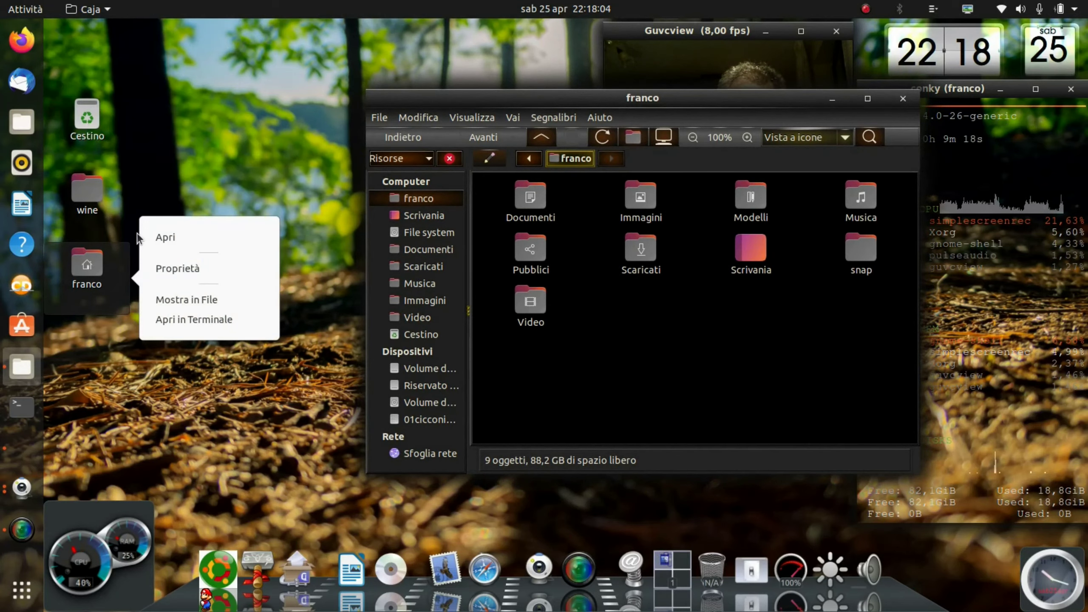
pyautogui.click(164, 237)
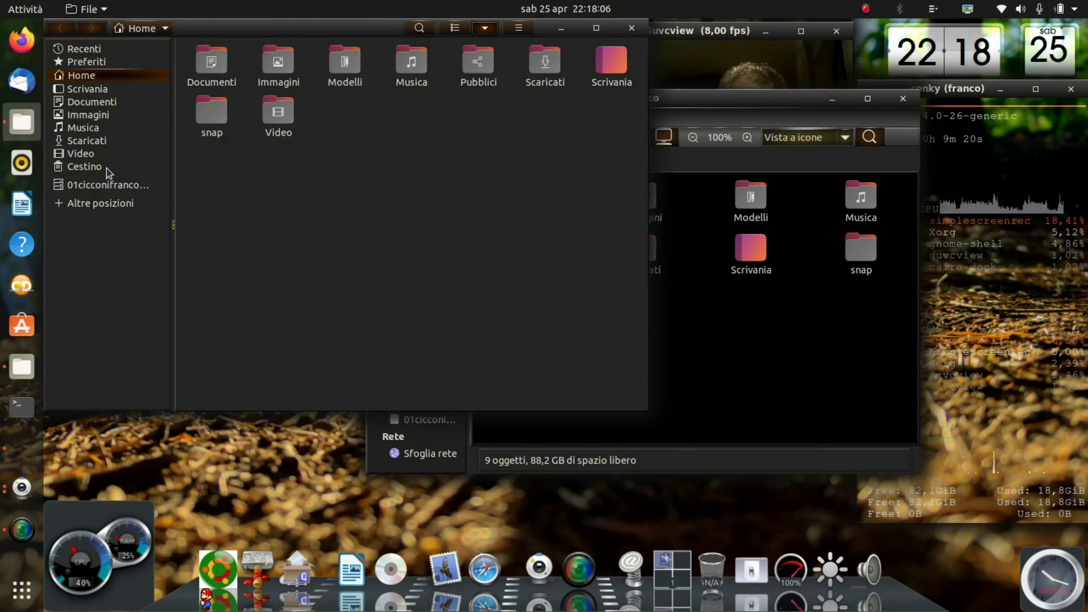
# Step: Look through the other workspaces in the activities overview
pyautogui.moveTo(24, 27)
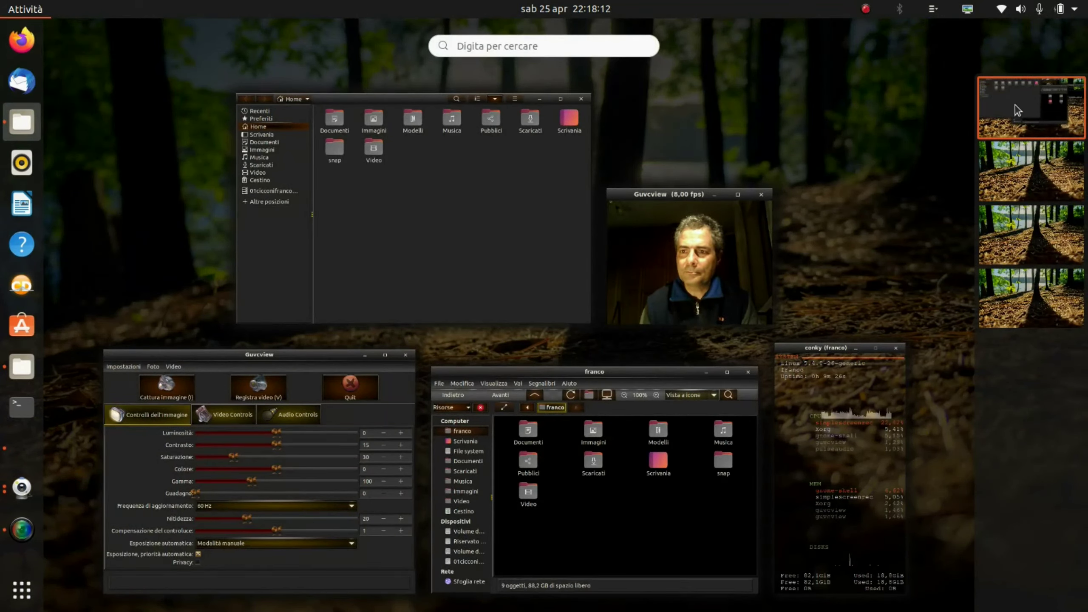
pyautogui.click(1031, 165)
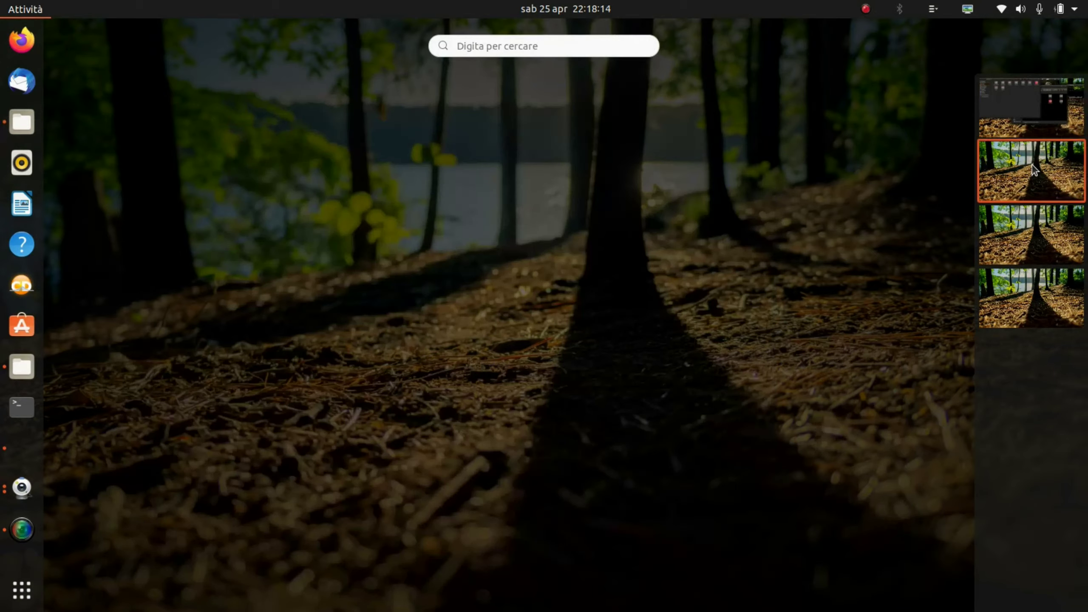
pyautogui.click(1025, 232)
pyautogui.click(1031, 296)
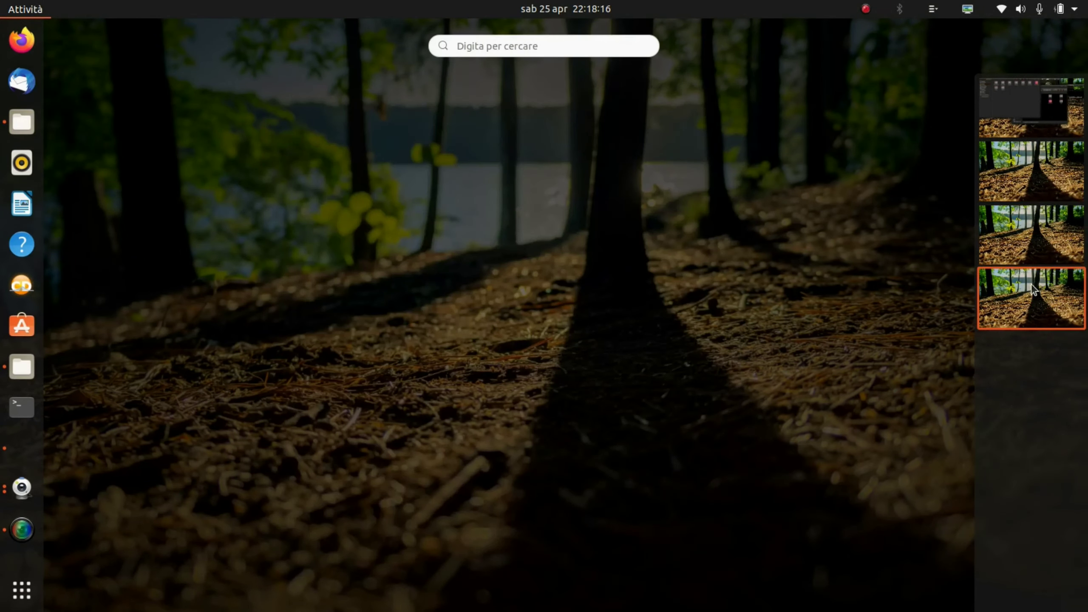
pyautogui.click(1028, 244)
pyautogui.click(1030, 154)
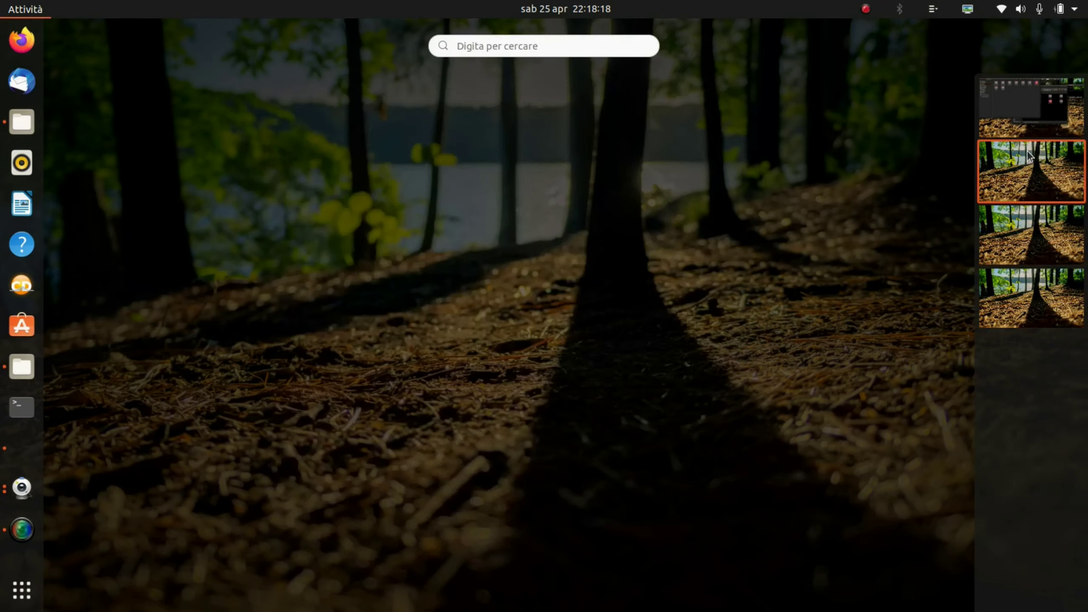
# Step: Return to the first workspace and close the Caja and Files windows
pyautogui.click(1025, 115)
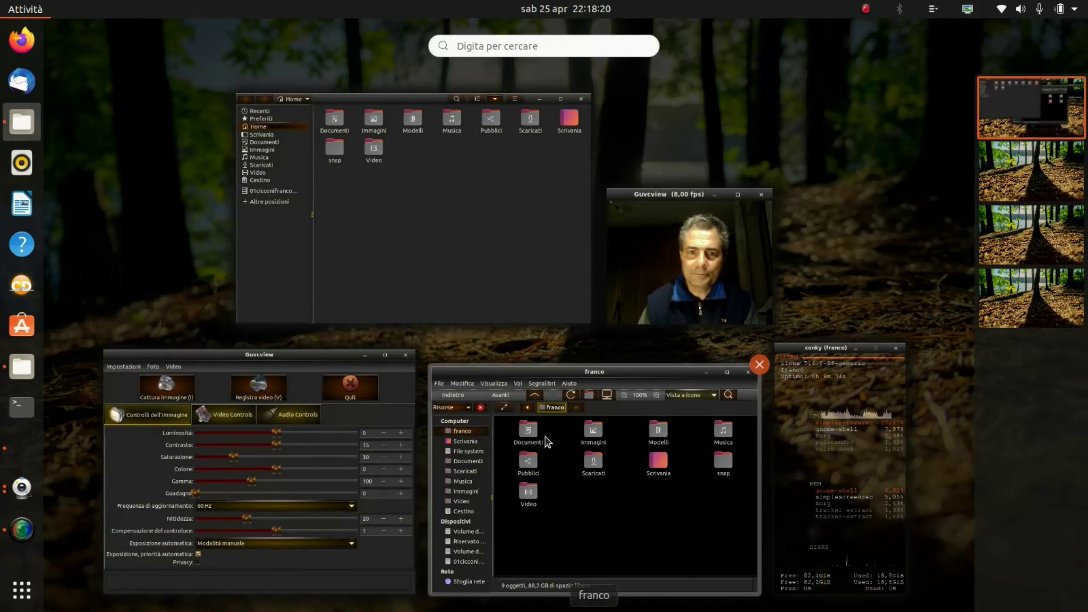
pyautogui.click(608, 527)
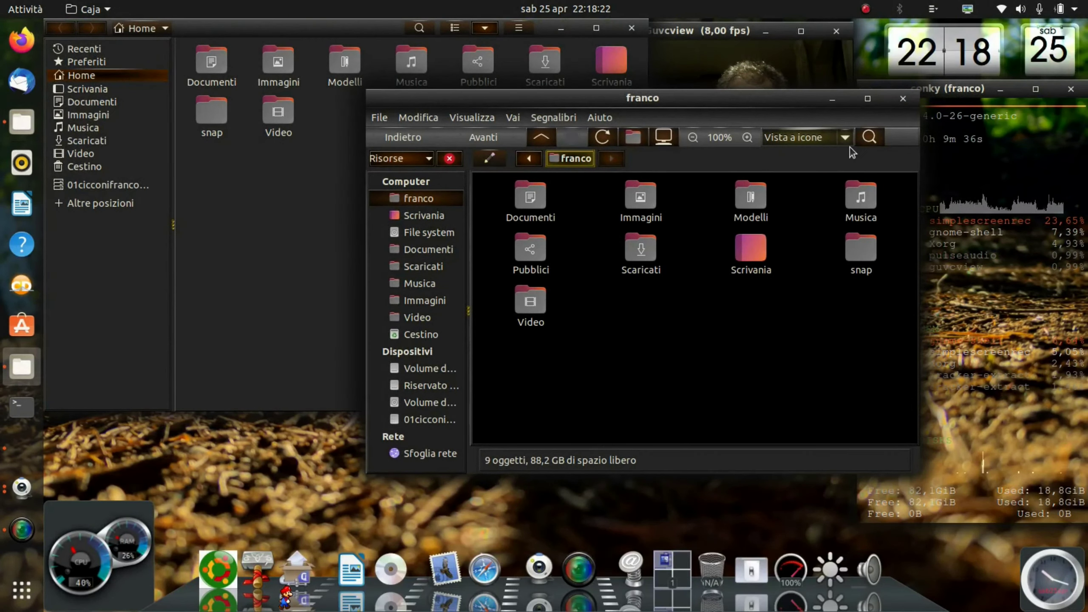
pyautogui.click(903, 98)
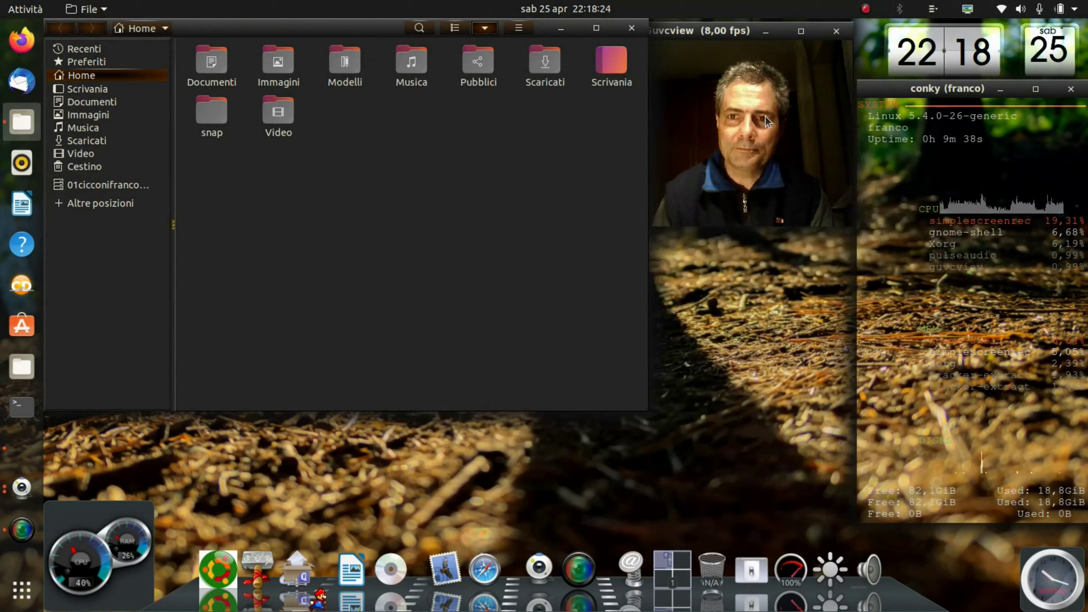
pyautogui.click(631, 29)
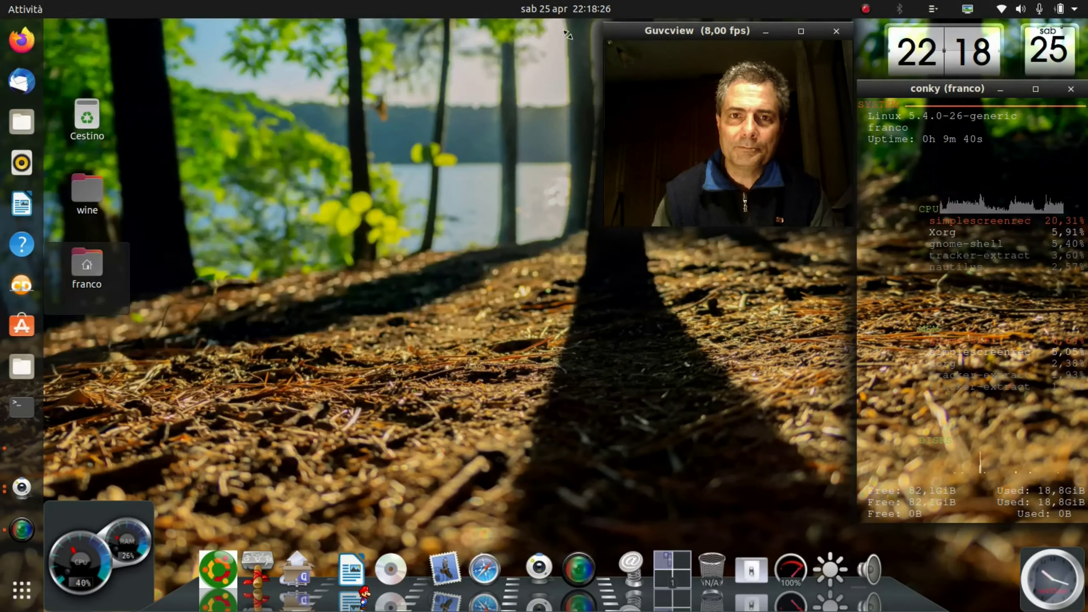
# Step: Check the date's calendar and browse the Accessori category of the classic applications menu
pyautogui.click(567, 10)
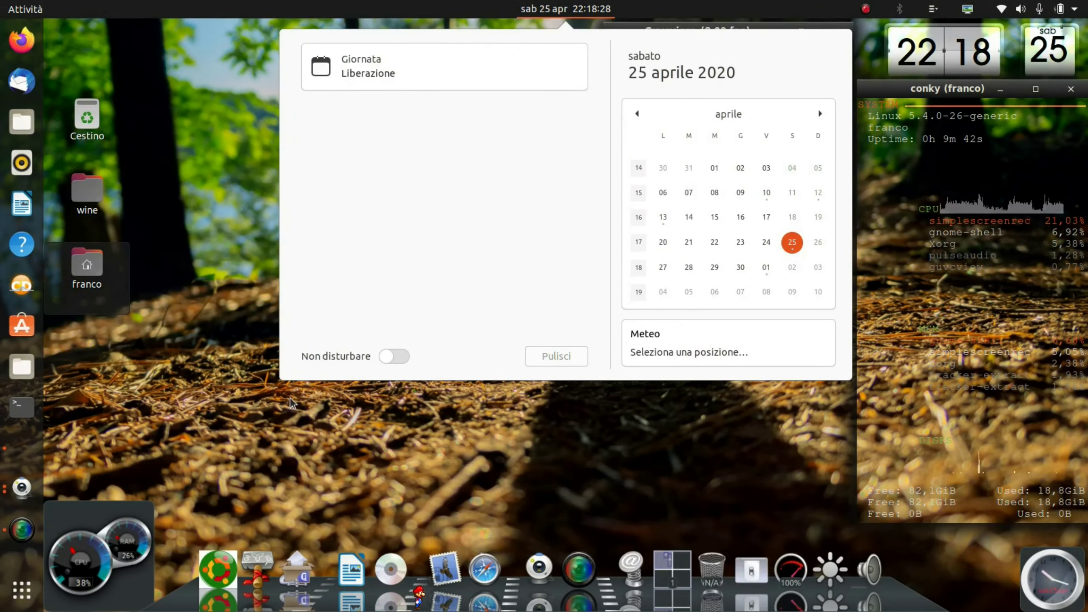
pyautogui.click(544, 10)
pyautogui.click(933, 12)
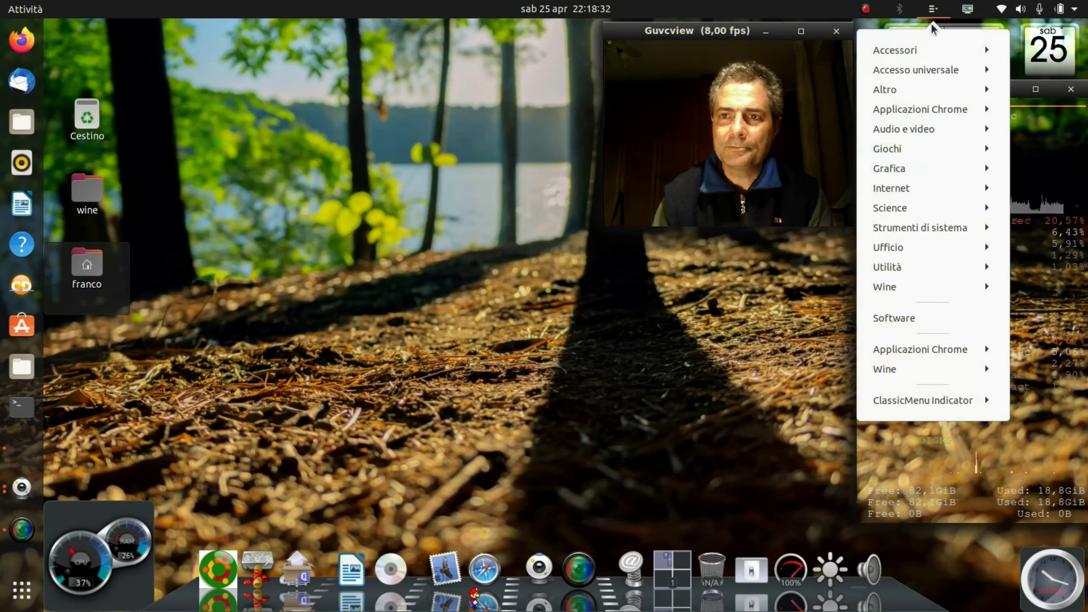
pyautogui.click(918, 70)
pyautogui.click(887, 50)
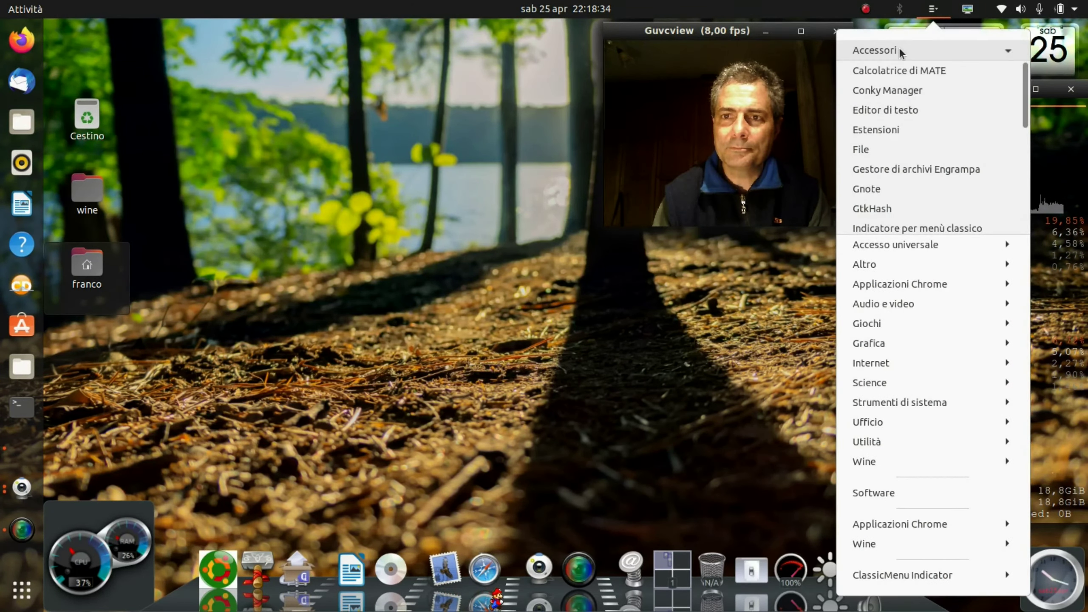
pyautogui.click(803, 73)
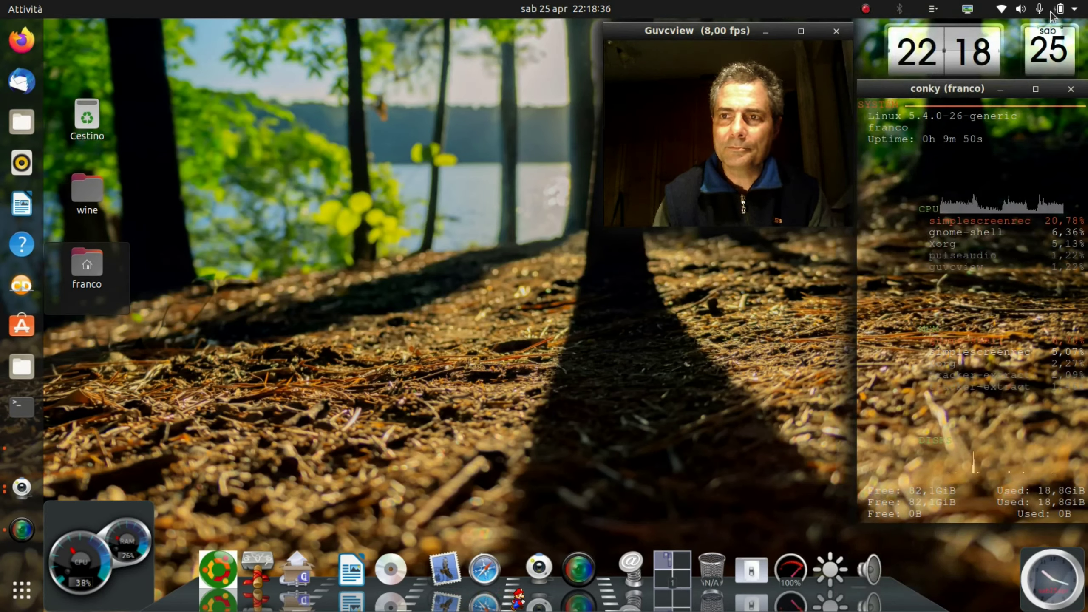
# Step: View the system status menu and open the LiveWallpaper preferences
pyautogui.click(1072, 16)
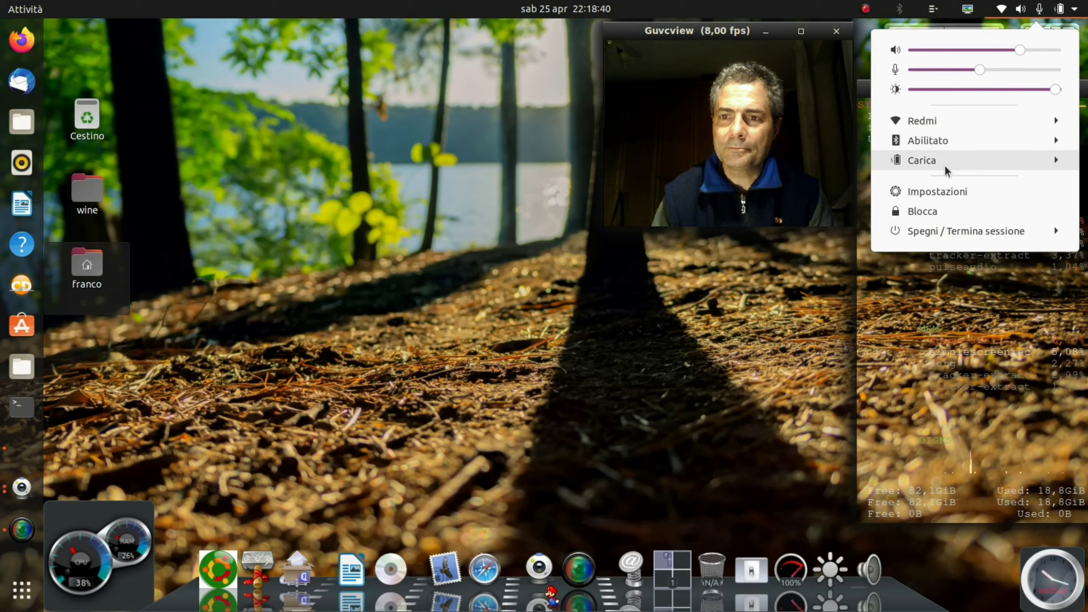
pyautogui.click(967, 8)
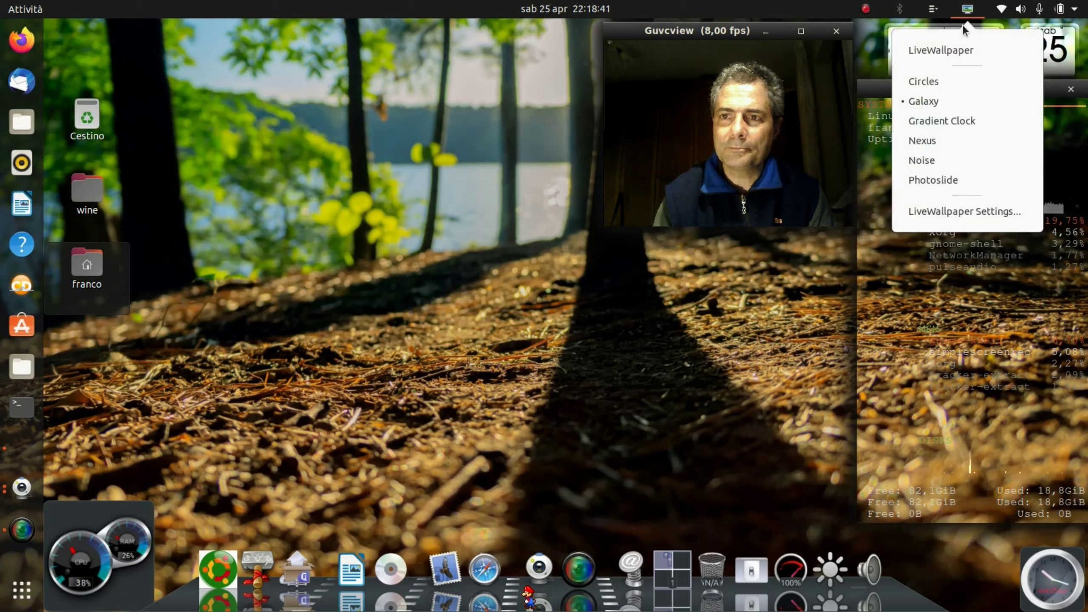
pyautogui.click(933, 211)
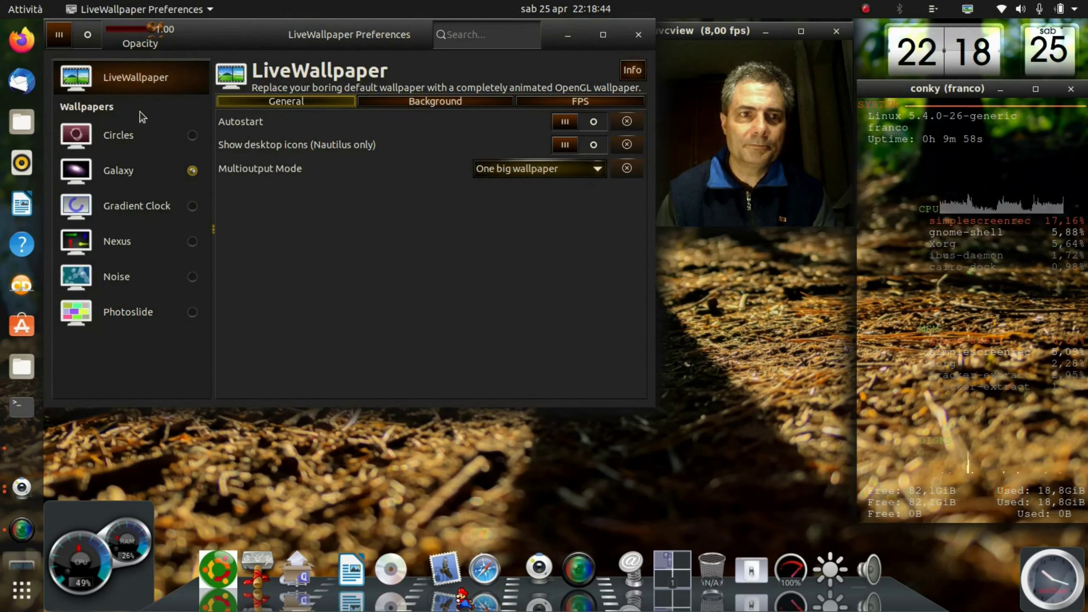
# Step: Preview the Galaxy live wallpaper by turning it on and off, and close the LiveWallpaper preferences
pyautogui.click(70, 38)
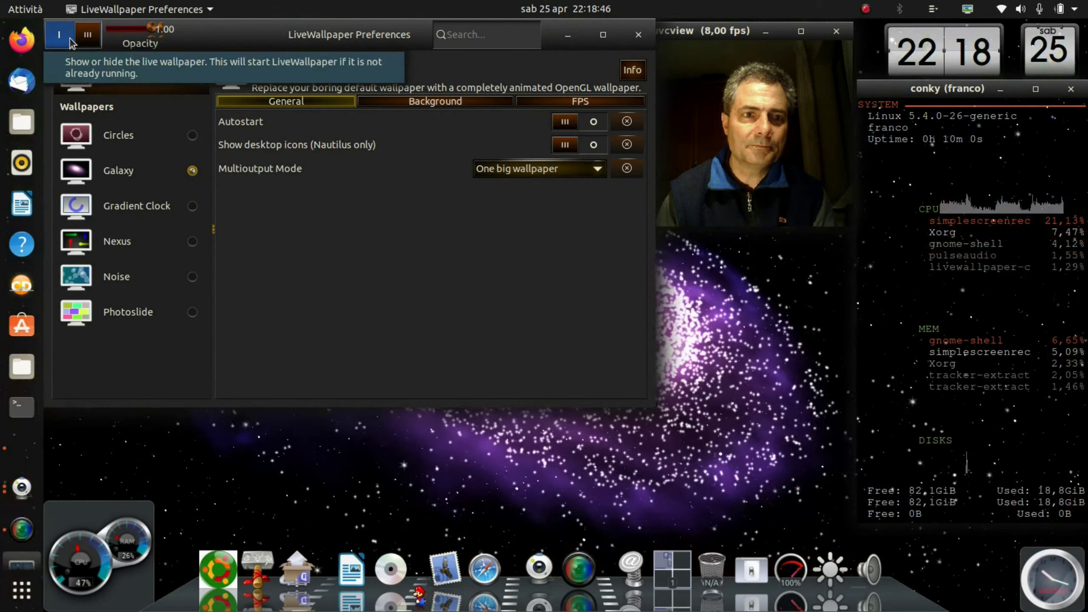
pyautogui.moveTo(179, 23); pyautogui.dragTo(276, 82)
pyautogui.click(152, 95)
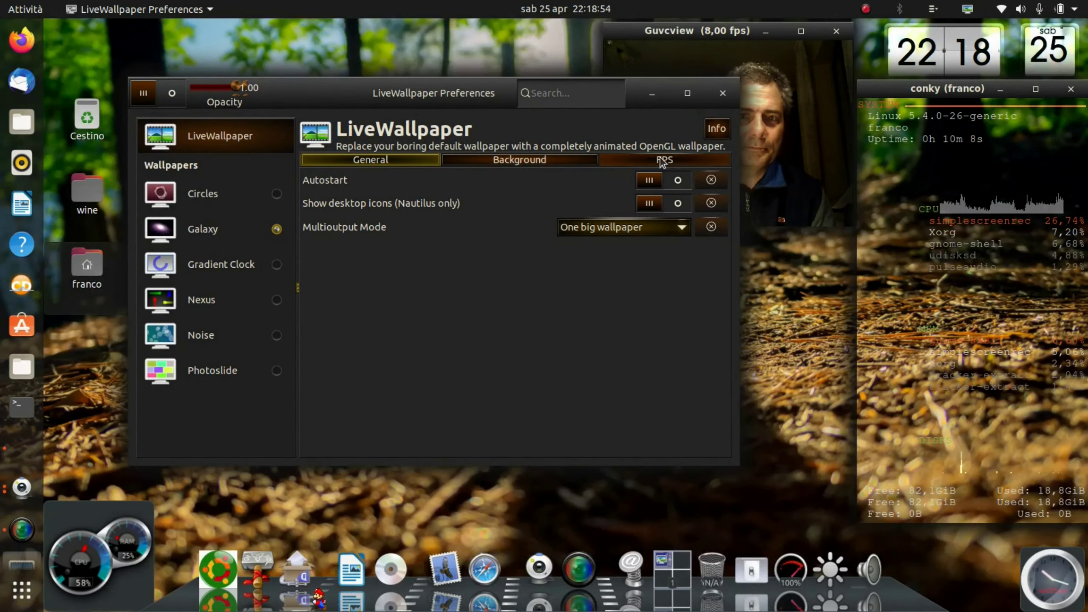
pyautogui.click(722, 94)
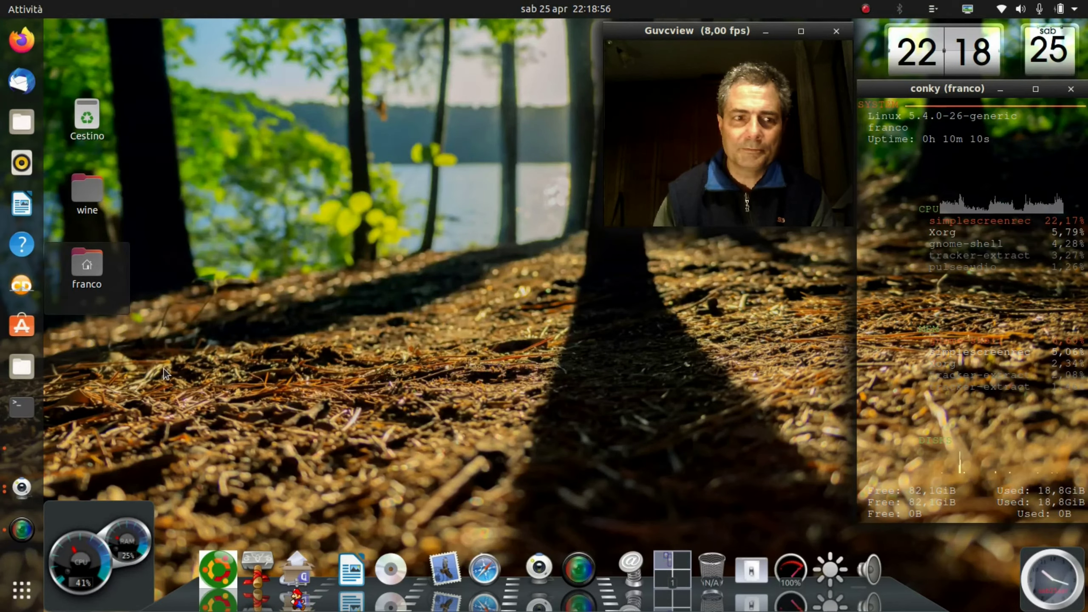
# Step: Find and open the Personalizzazioni application through the activities search
pyautogui.click(36, 9)
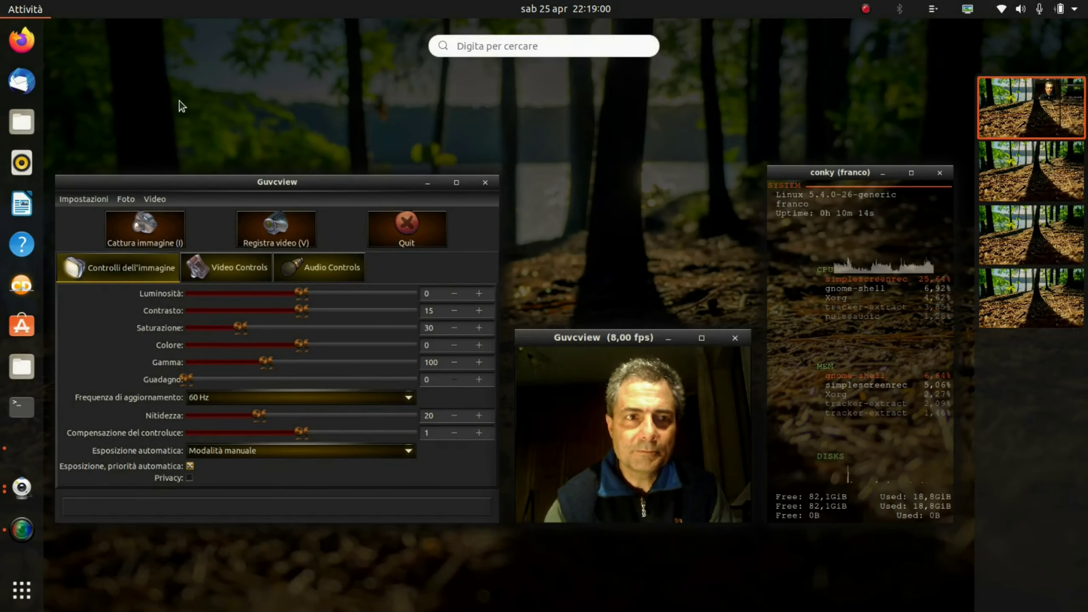
pyautogui.write('pl')
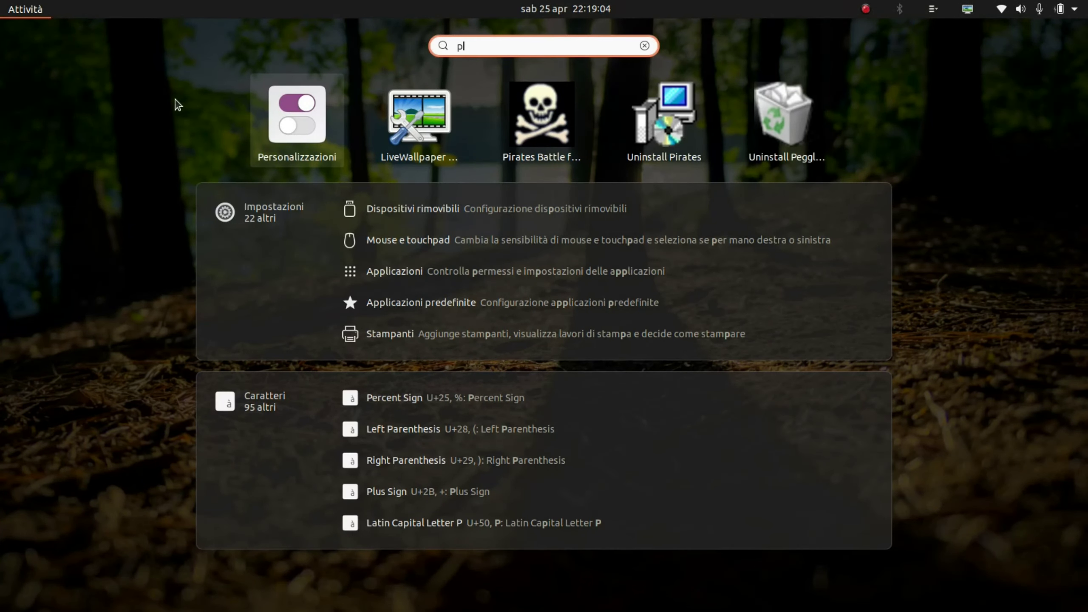
pyautogui.click(281, 115)
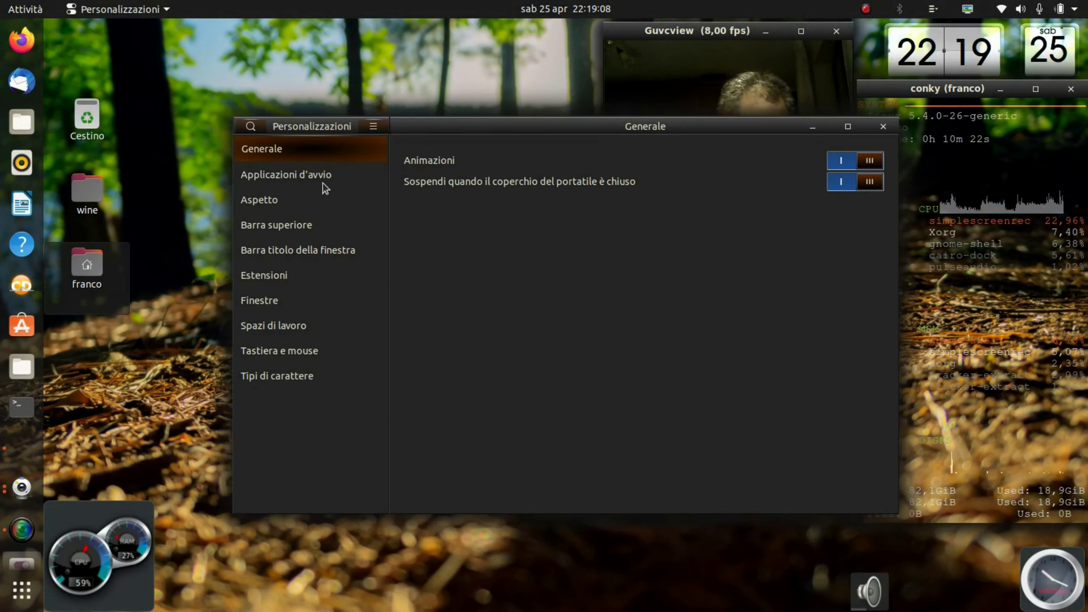
# Step: Review the Applicazioni d'avvio and Aspetto sections and examine the available application themes, keeping Ultimate Edition 5.8
pyautogui.click(304, 173)
pyautogui.click(286, 198)
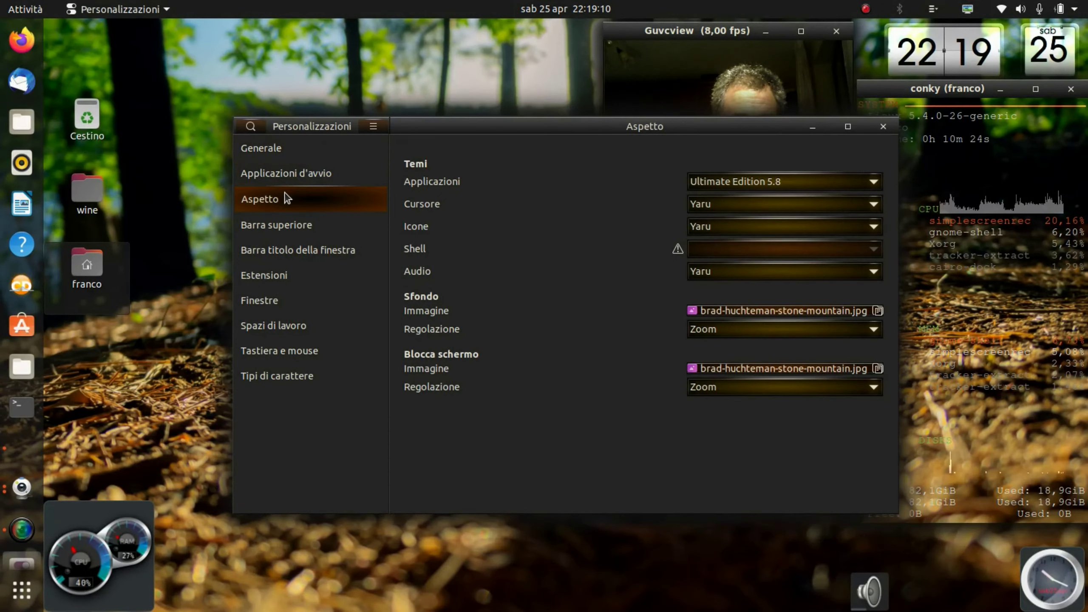
pyautogui.click(875, 182)
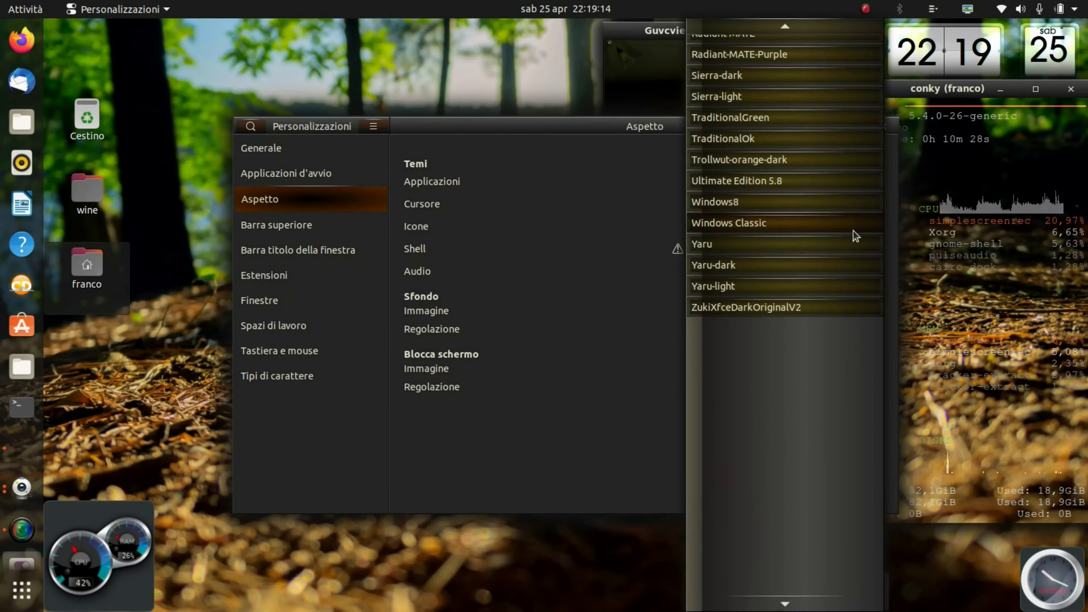
pyautogui.click(844, 265)
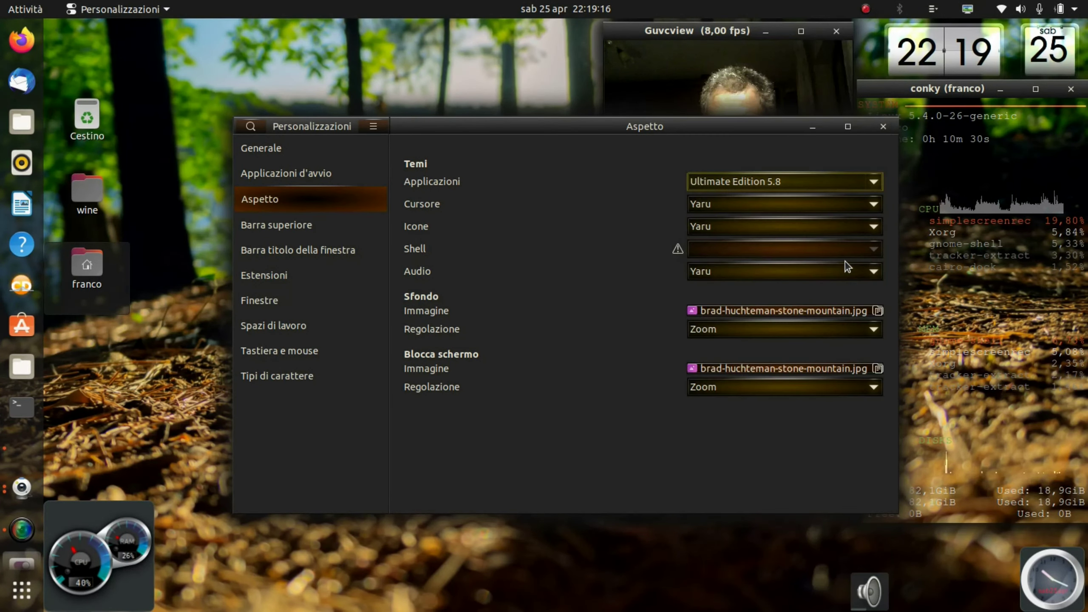
# Step: Open Impostazioni from the full list of installed applications
pyautogui.click(21, 590)
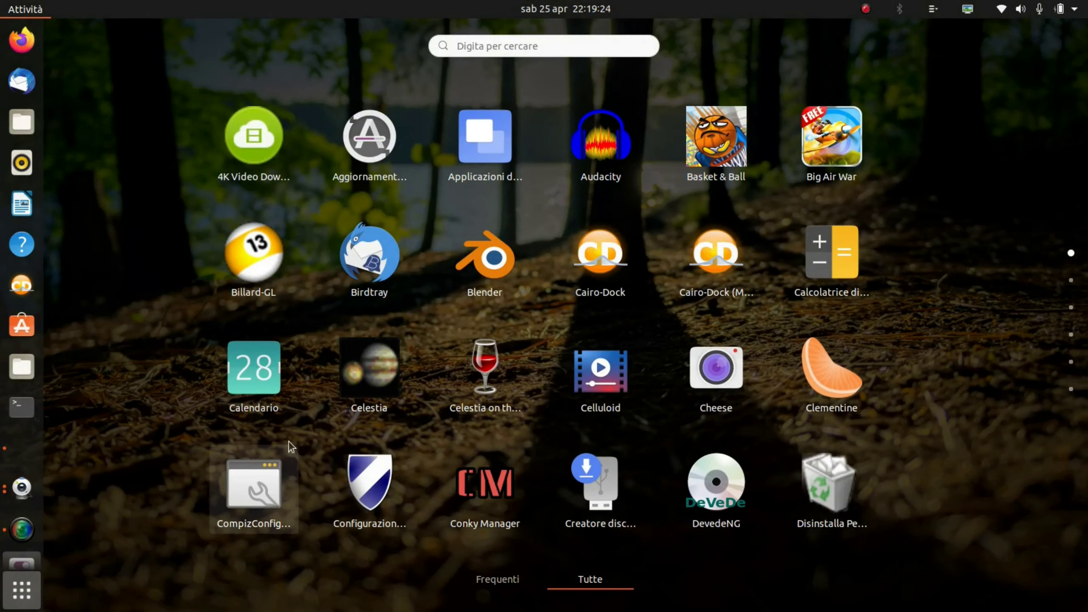
pyautogui.scroll(-2, 402, 419)
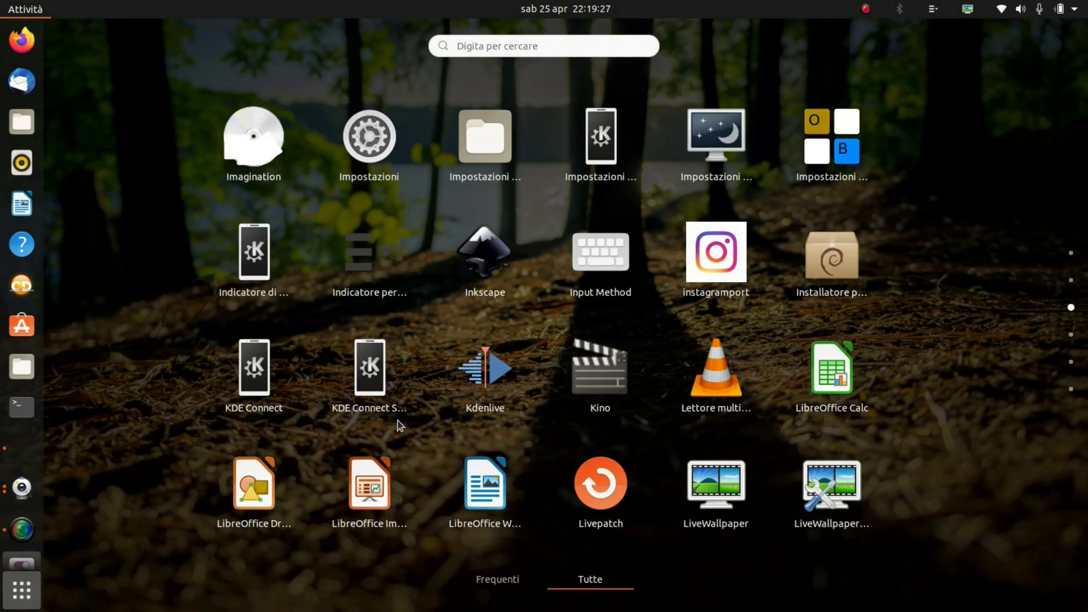
pyautogui.click(366, 153)
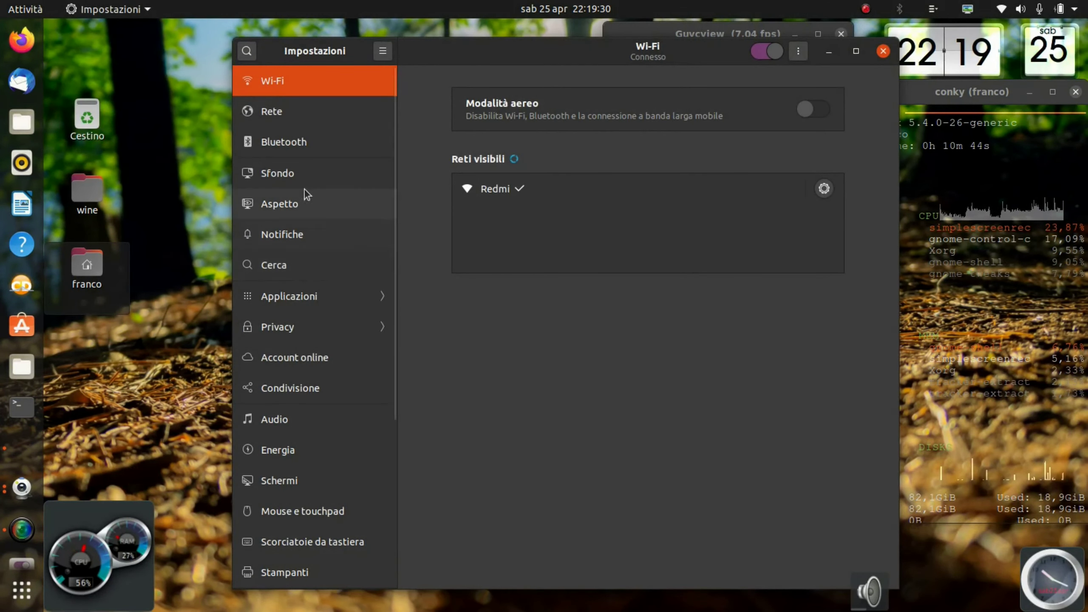
# Step: Look through the Rete and Bluetooth settings and browse the available wallpapers under Sfondo
pyautogui.click(274, 114)
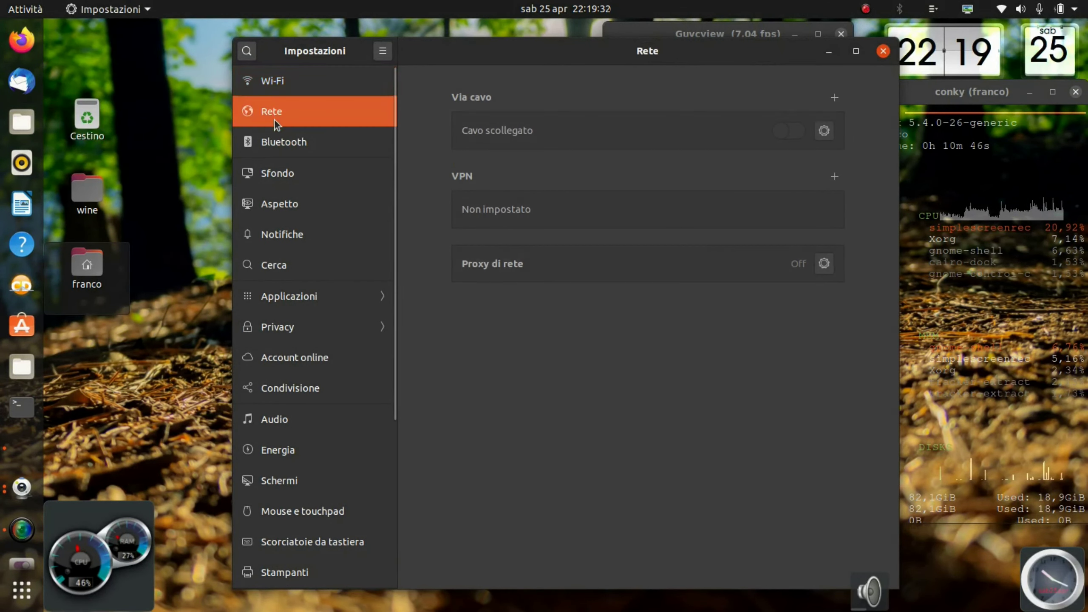
pyautogui.click(276, 143)
pyautogui.click(278, 173)
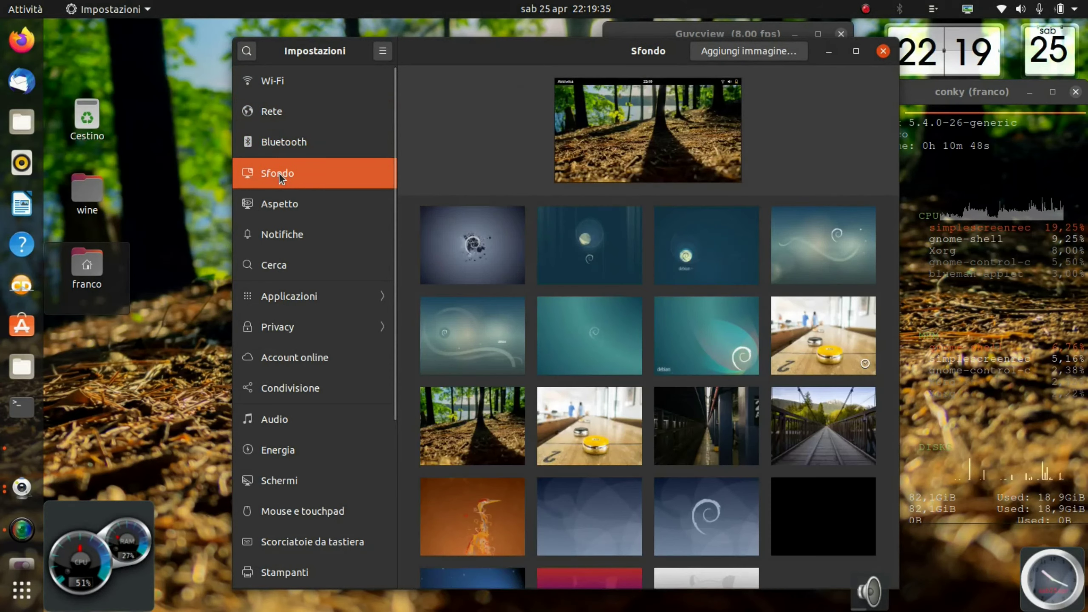
pyautogui.scroll(-4, 643, 300)
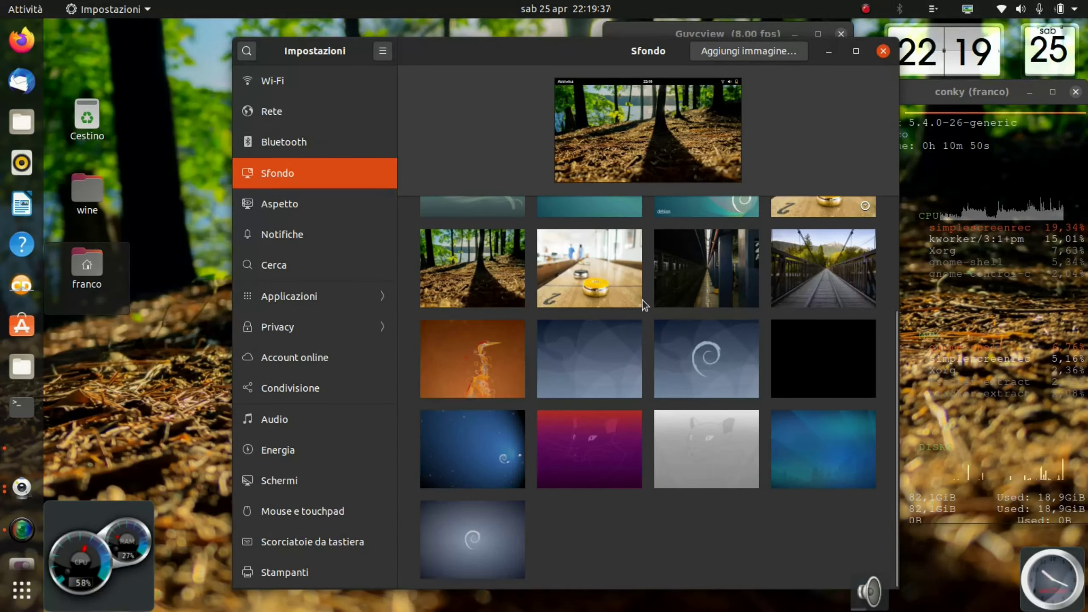
pyautogui.scroll(2, 642, 300)
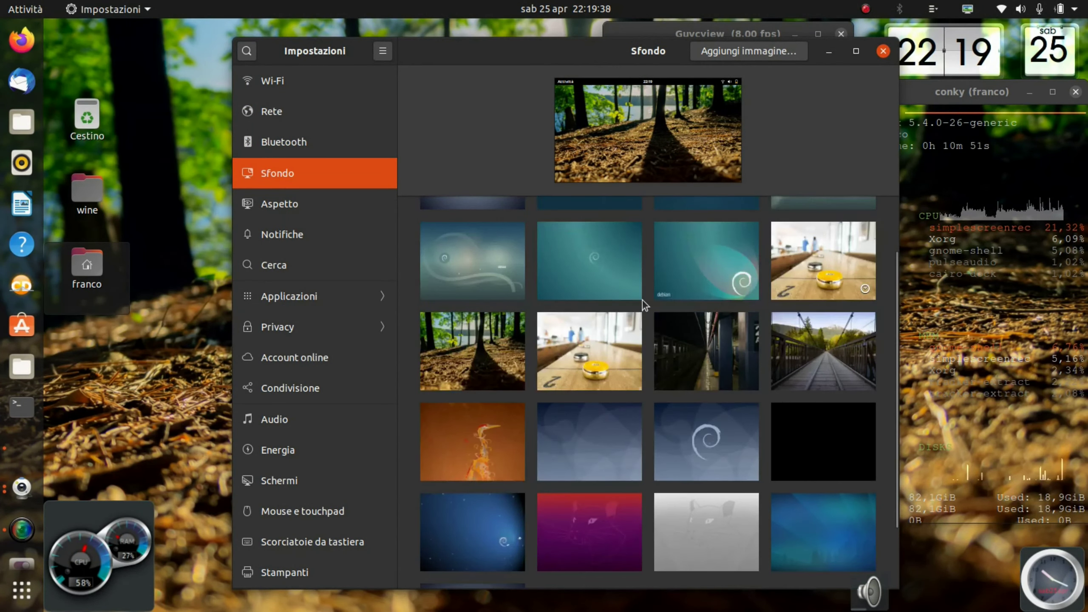
# Step: Try the wallpaper with the yellow curling stone on the desktop and switch back to the forest wallpaper
pyautogui.click(829, 284)
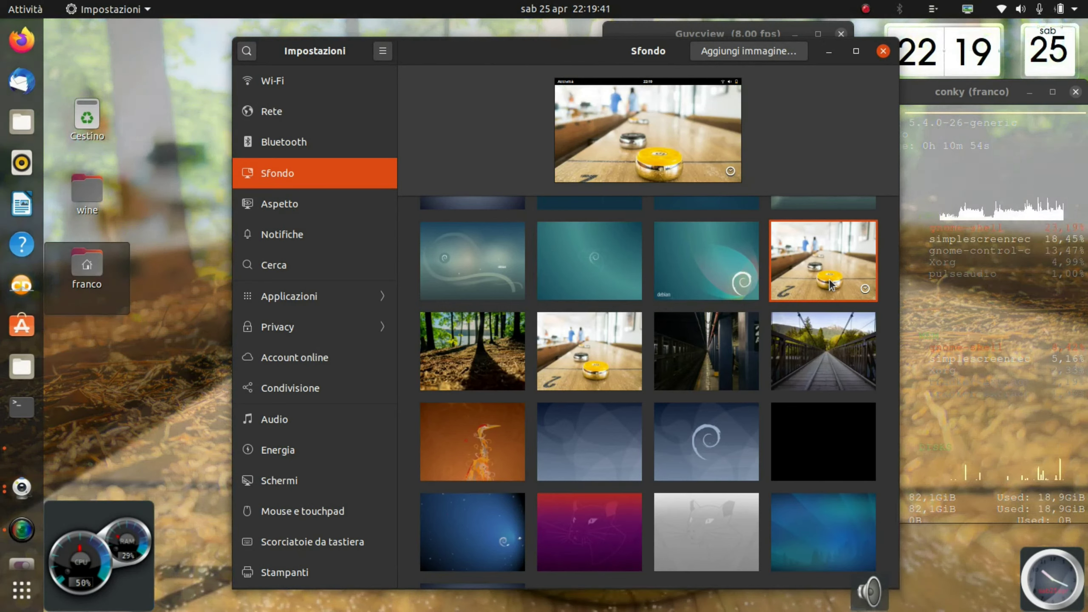
pyautogui.moveTo(514, 49)
pyautogui.mouseDown()
pyautogui.moveTo(149, 159)
pyautogui.moveTo(517, 71)
pyautogui.mouseUp()
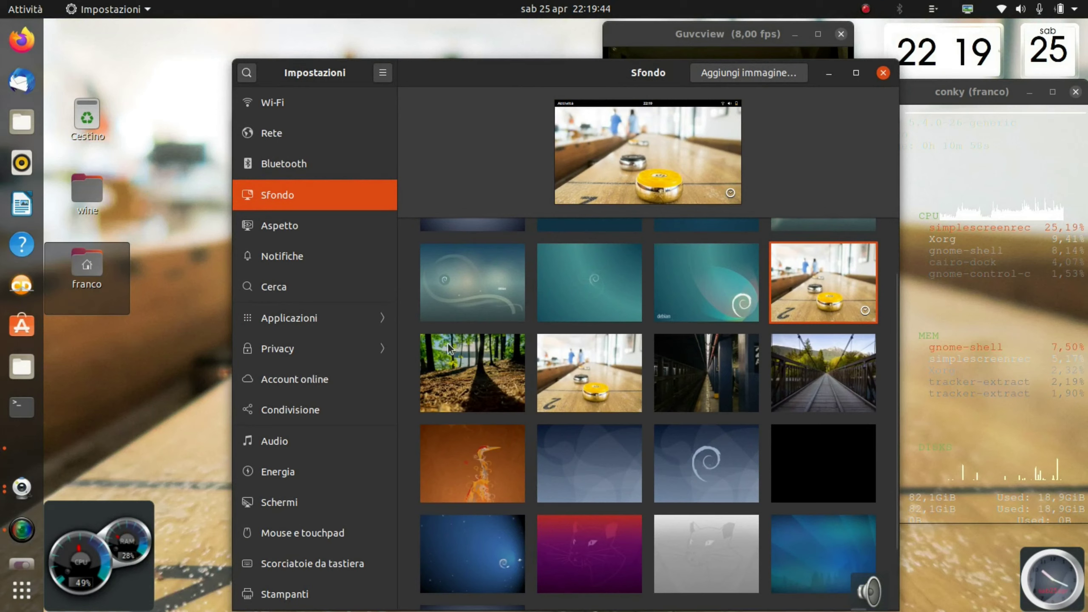
pyautogui.click(463, 381)
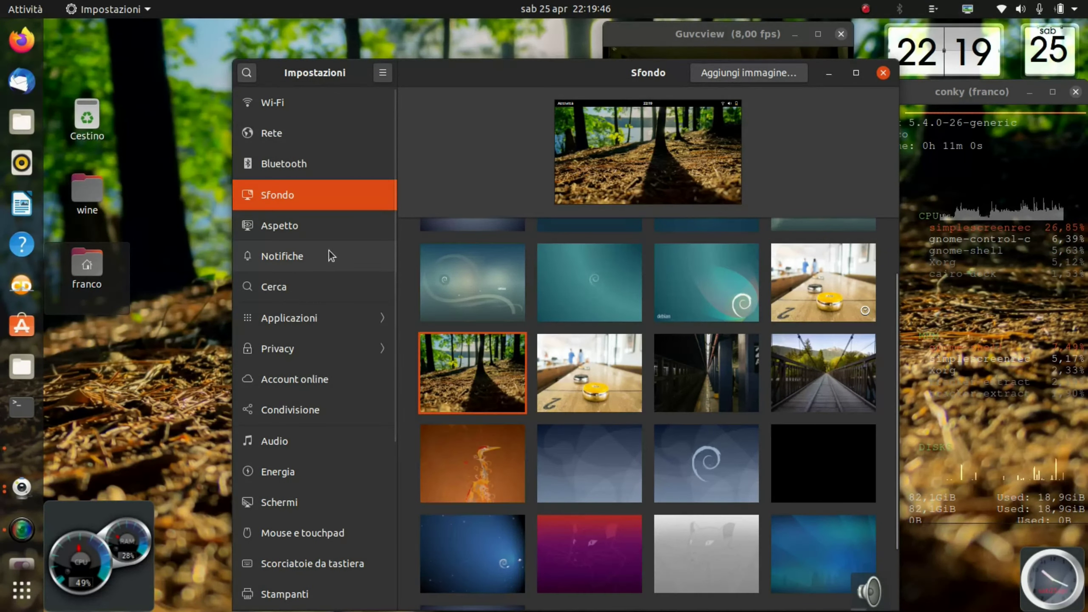
# Step: Try the Chiaro and Standard window colours in the Aspetto settings and return to Scuro
pyautogui.click(287, 225)
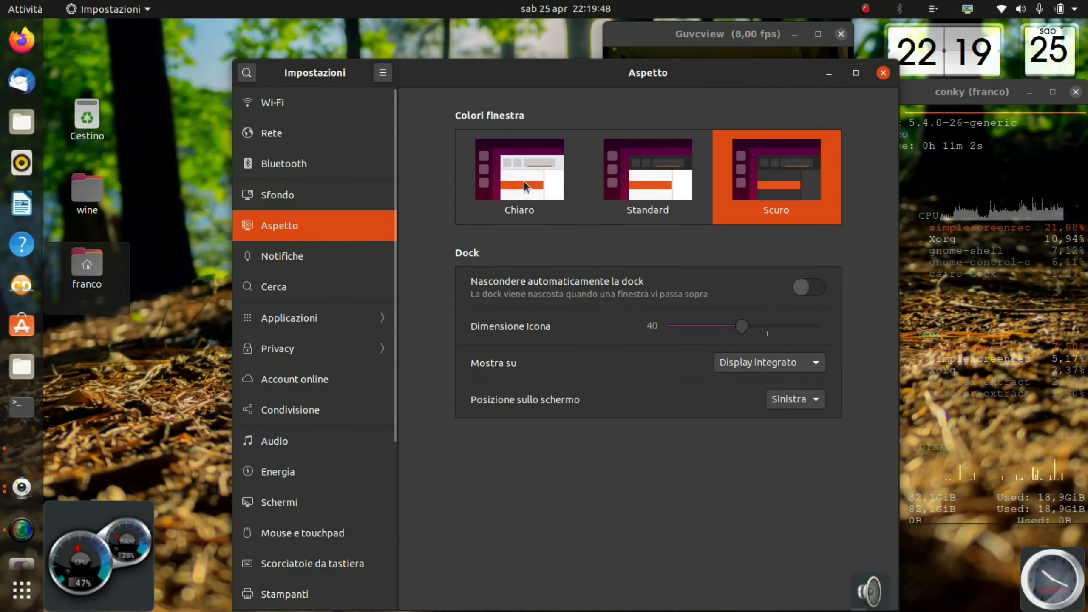
pyautogui.click(523, 180)
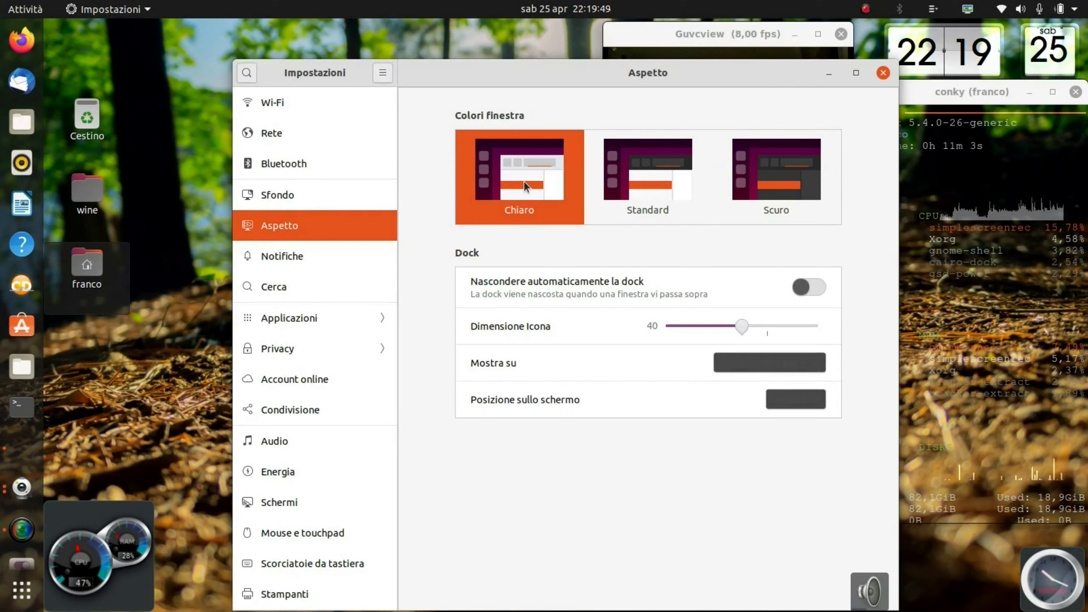
pyautogui.click(666, 195)
pyautogui.click(759, 173)
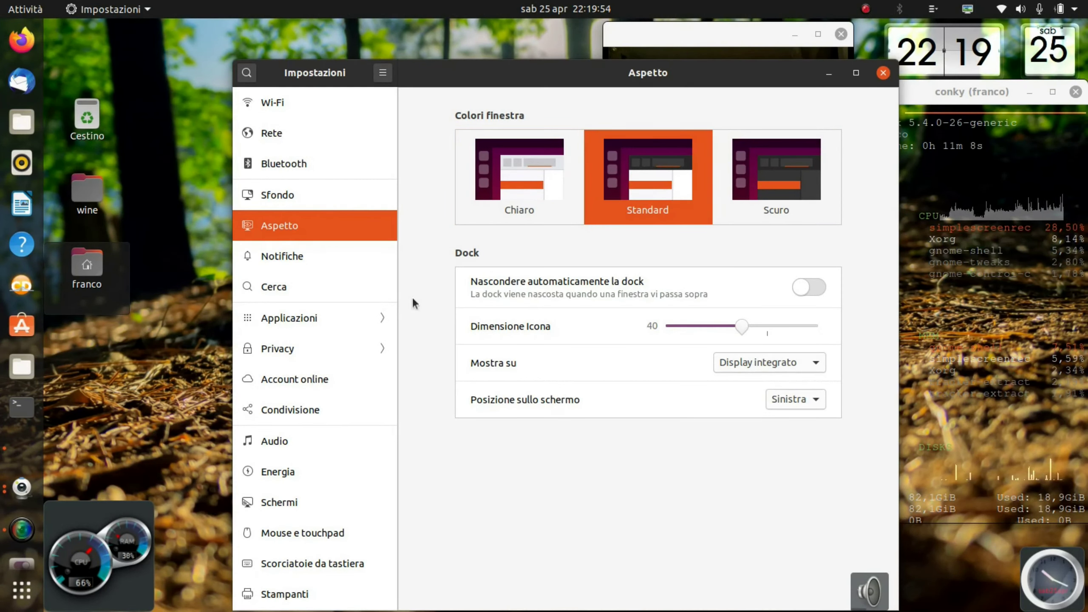
# Step: Review the Applicazioni list and the volume, output and input options in the Audio settings
pyautogui.click(306, 319)
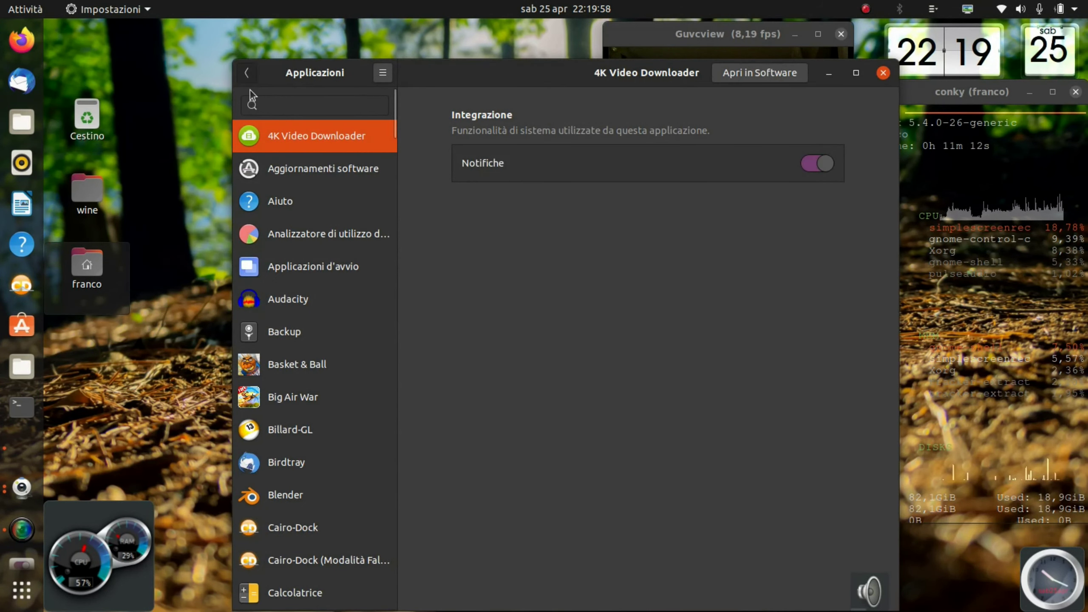
pyautogui.click(247, 72)
pyautogui.scroll(-5, 319, 274)
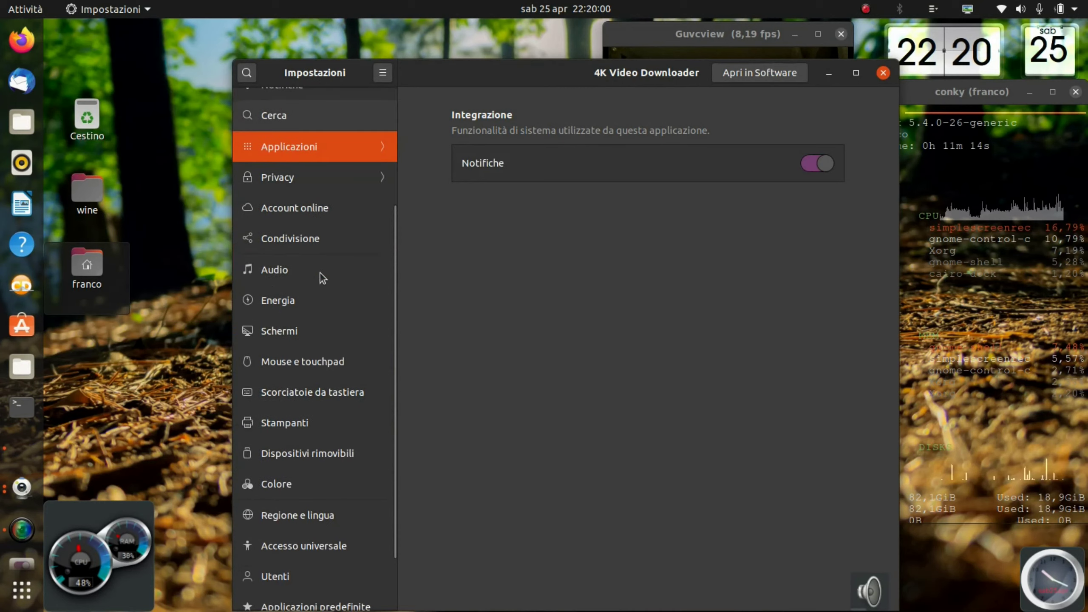
pyautogui.click(262, 276)
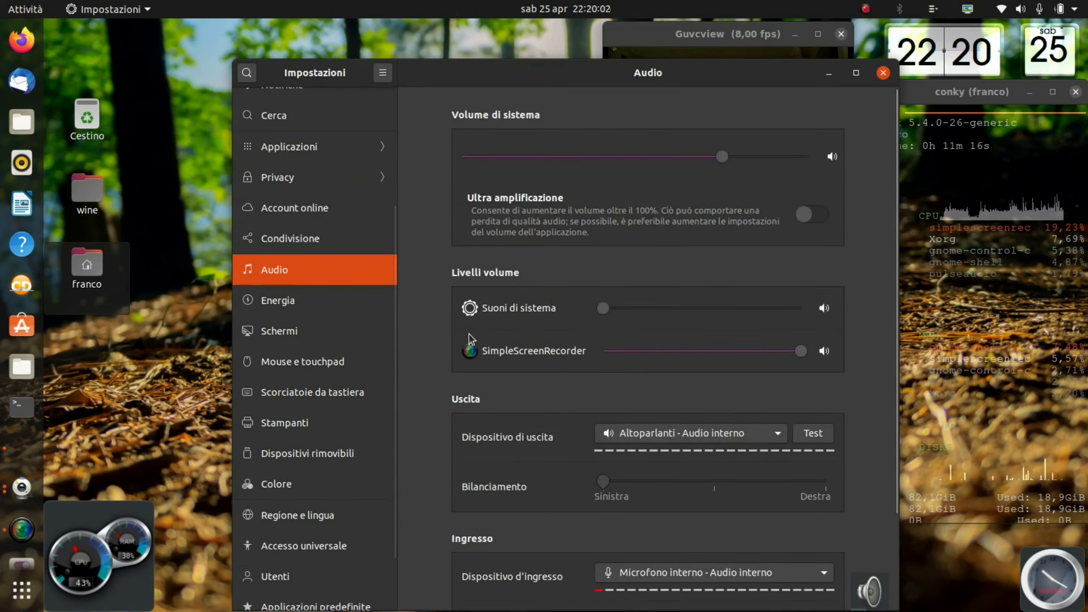
pyautogui.scroll(-3, 471, 338)
pyautogui.scroll(2, 471, 338)
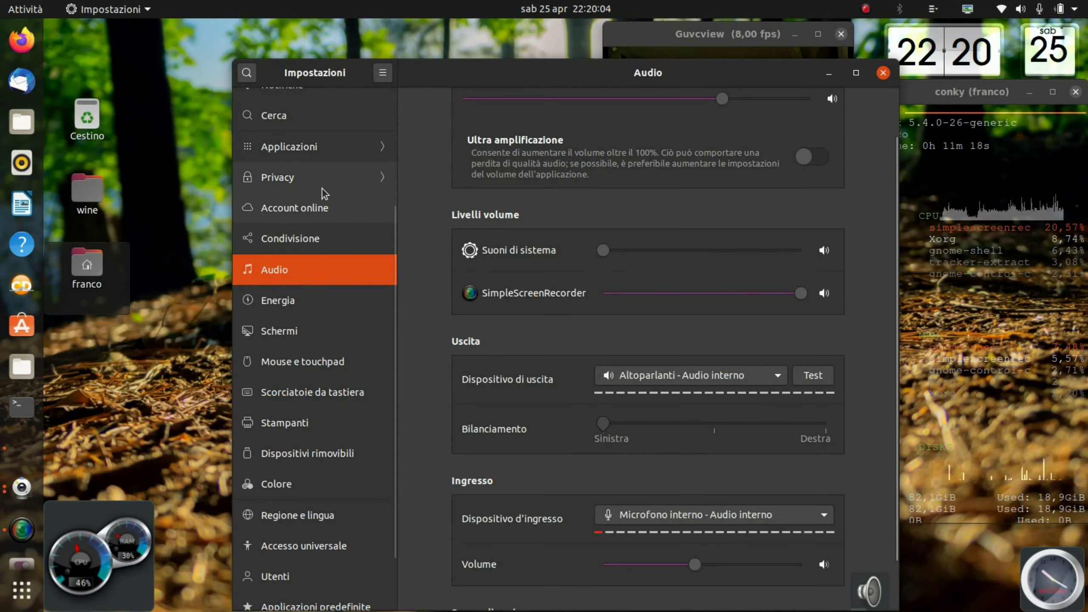
# Step: Review the Condivisione and Account online settings and revisit the Bluetooth and Sfondo sections
pyautogui.scroll(3, 324, 270)
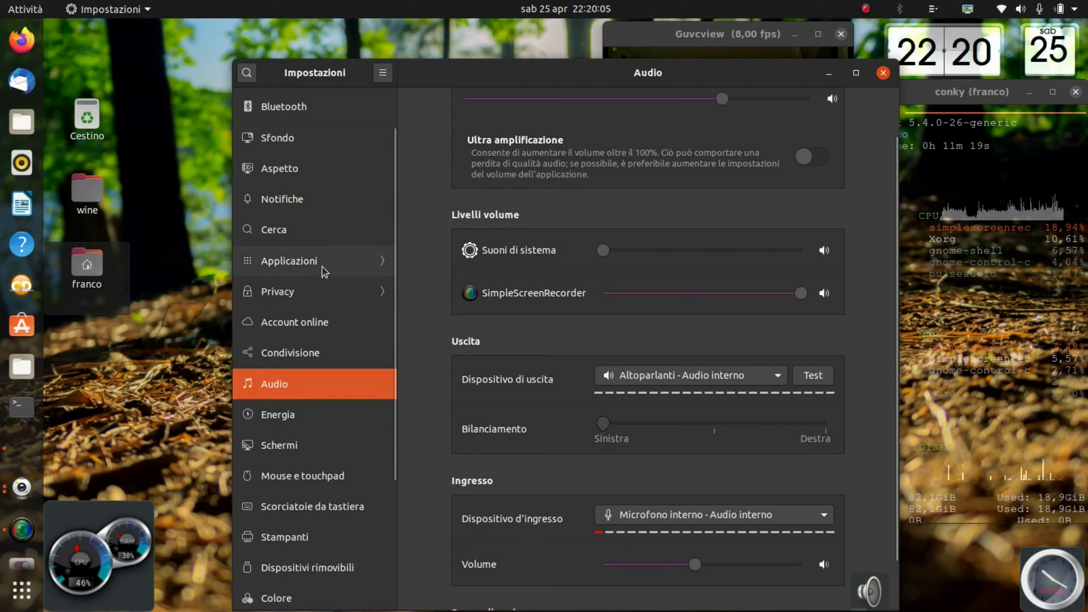
pyautogui.click(302, 353)
pyautogui.click(299, 321)
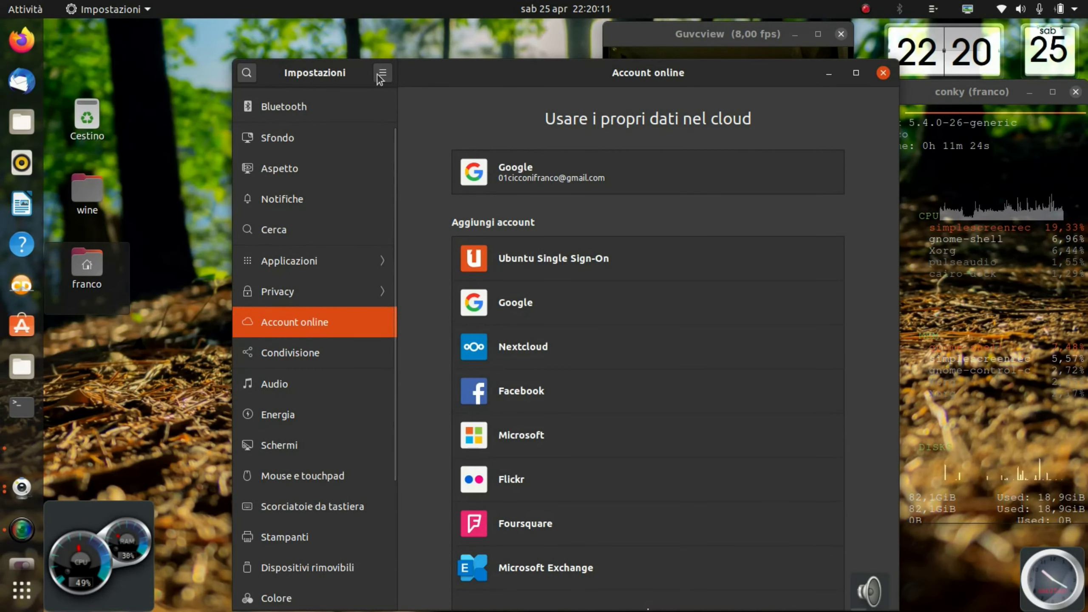
pyautogui.click(269, 112)
pyautogui.click(261, 141)
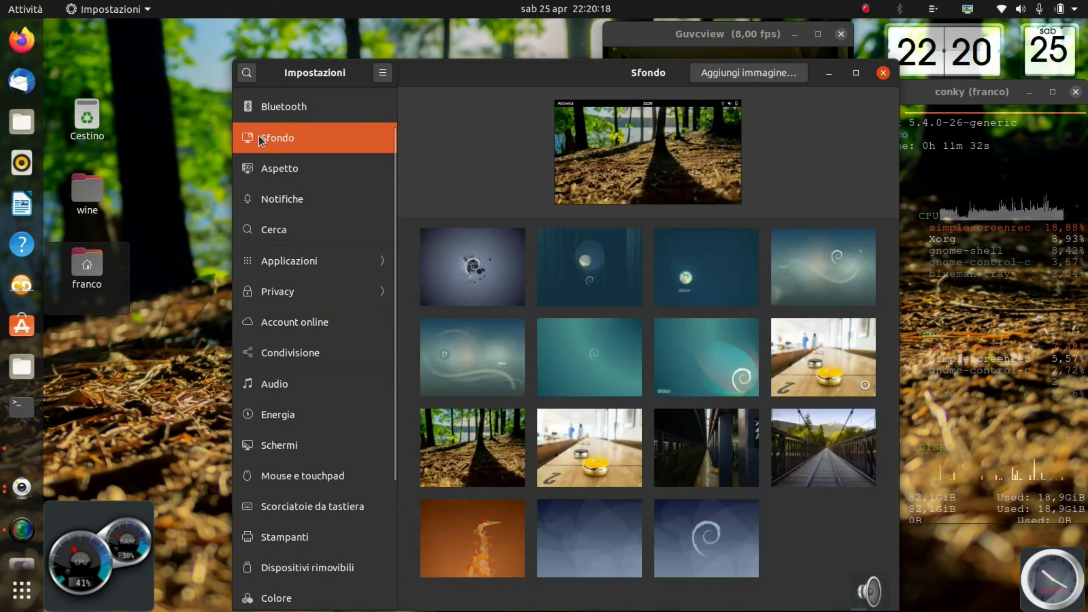
# Step: Look through the Applicazioni predefinite, Colore, Dispositivi rimovibili, Stampanti, Scorciatoie da tastiera and Mouse e touchpad settings
pyautogui.scroll(-5, 274, 268)
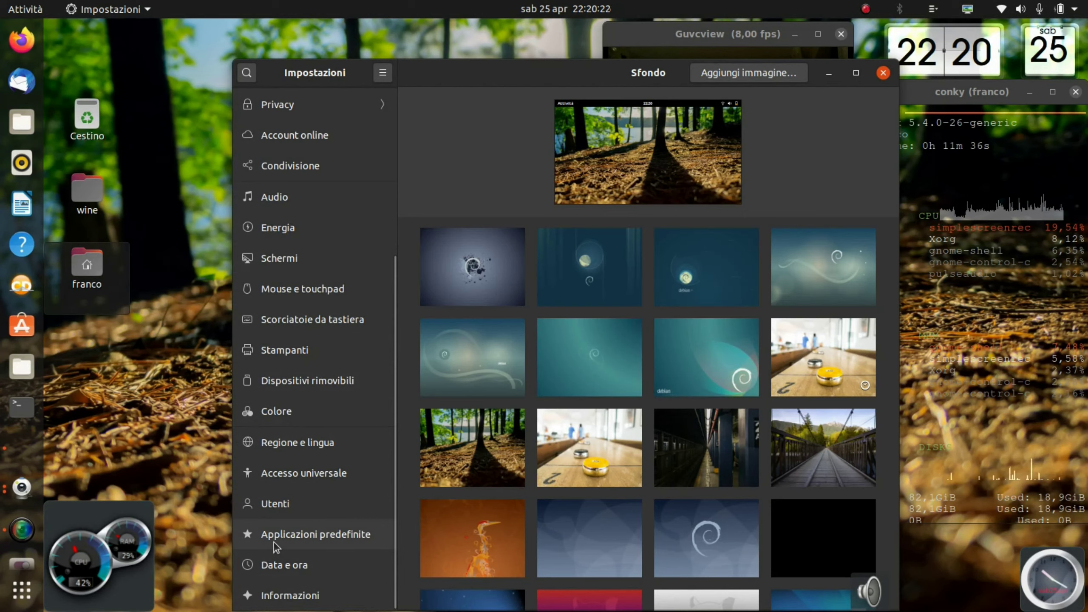
pyautogui.click(275, 541)
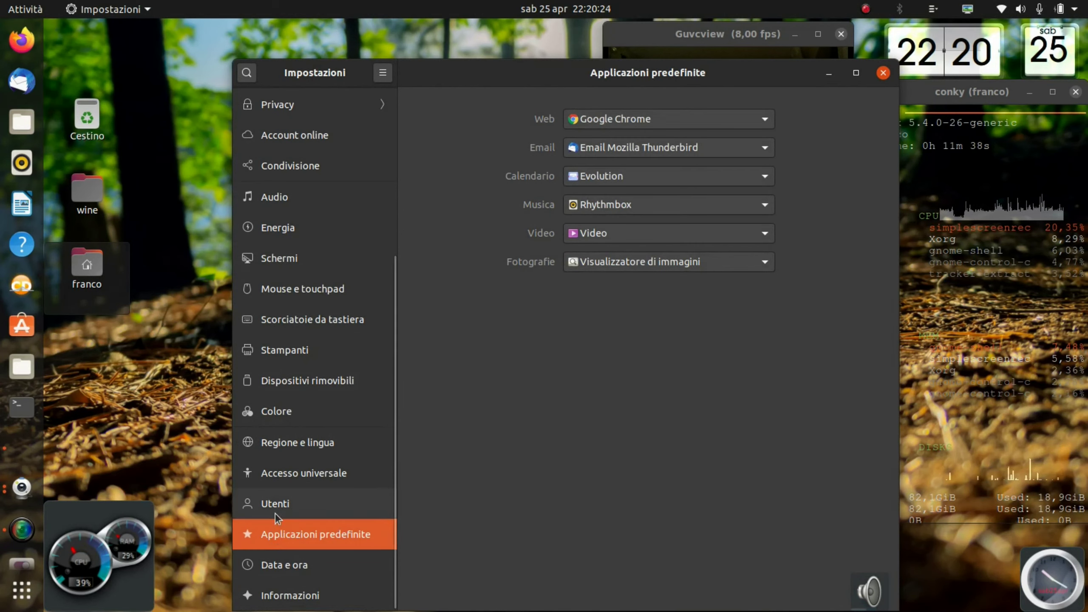
pyautogui.click(275, 421)
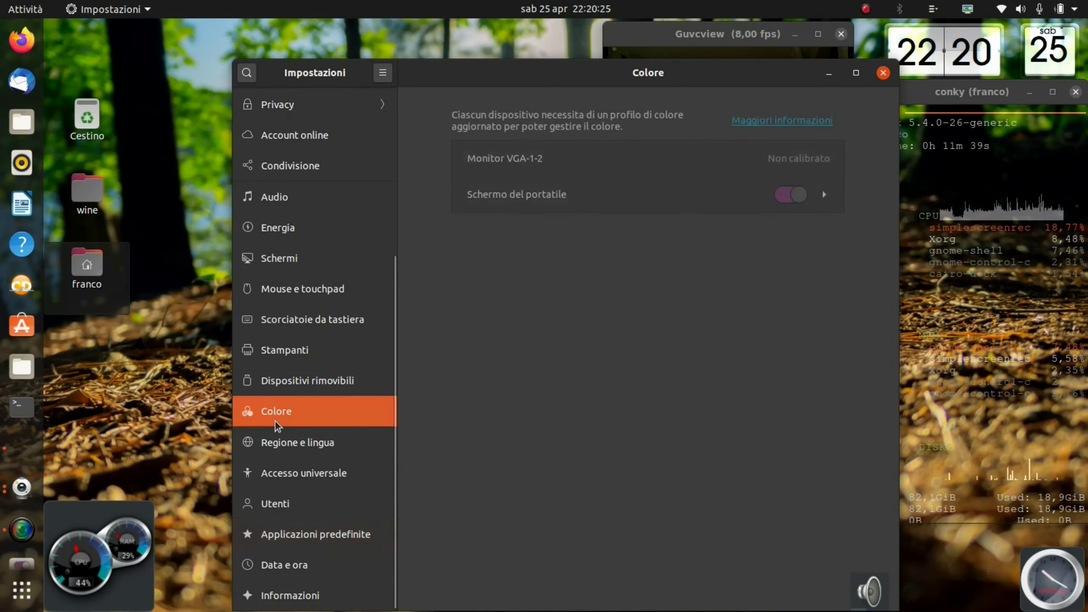
pyautogui.click(274, 382)
pyautogui.click(272, 361)
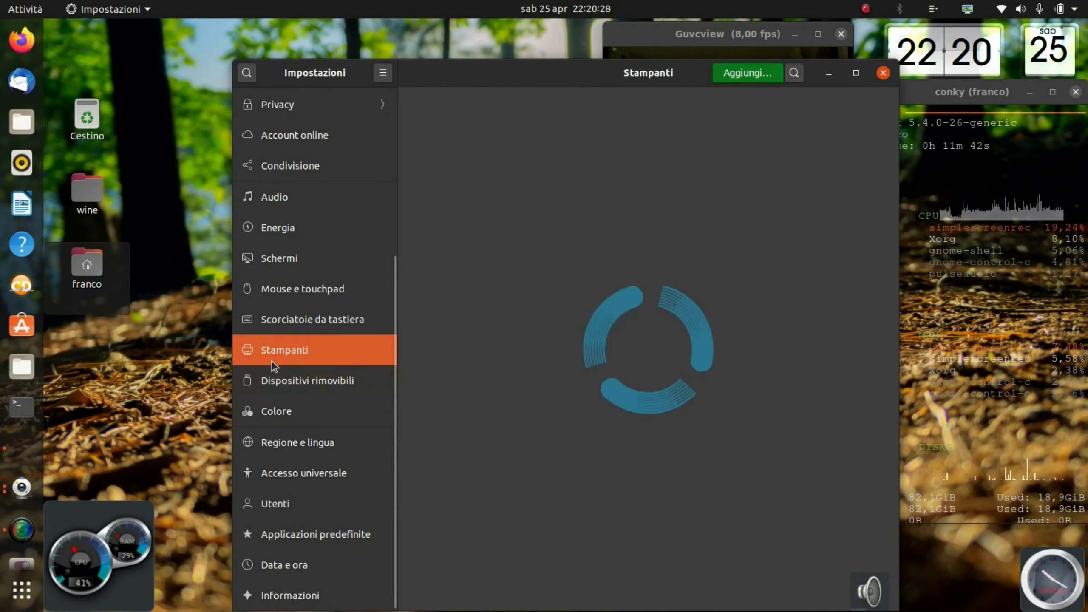
pyautogui.click(272, 323)
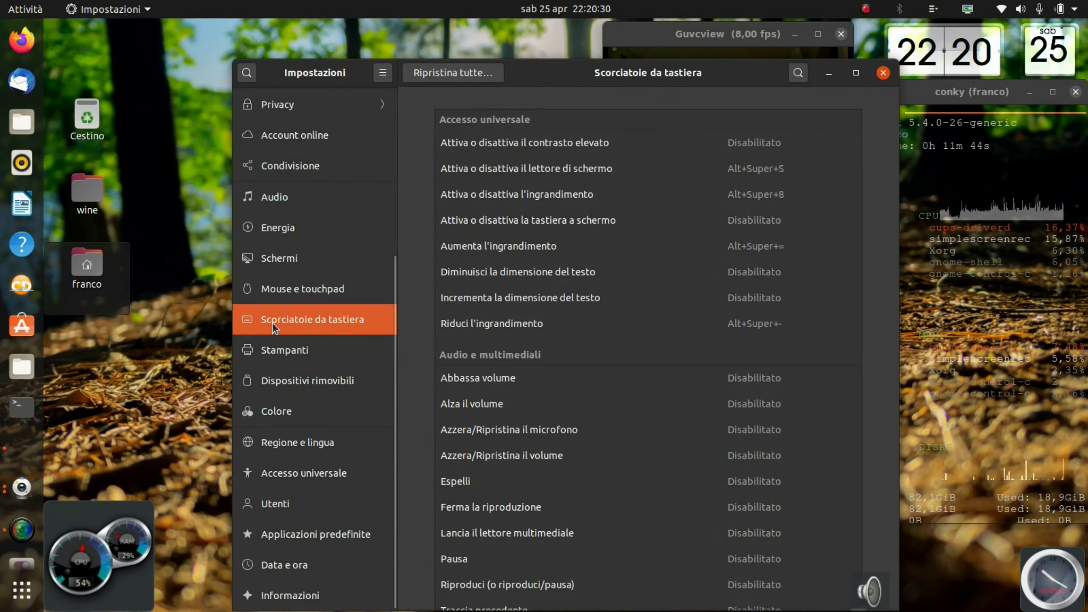
pyautogui.click(270, 293)
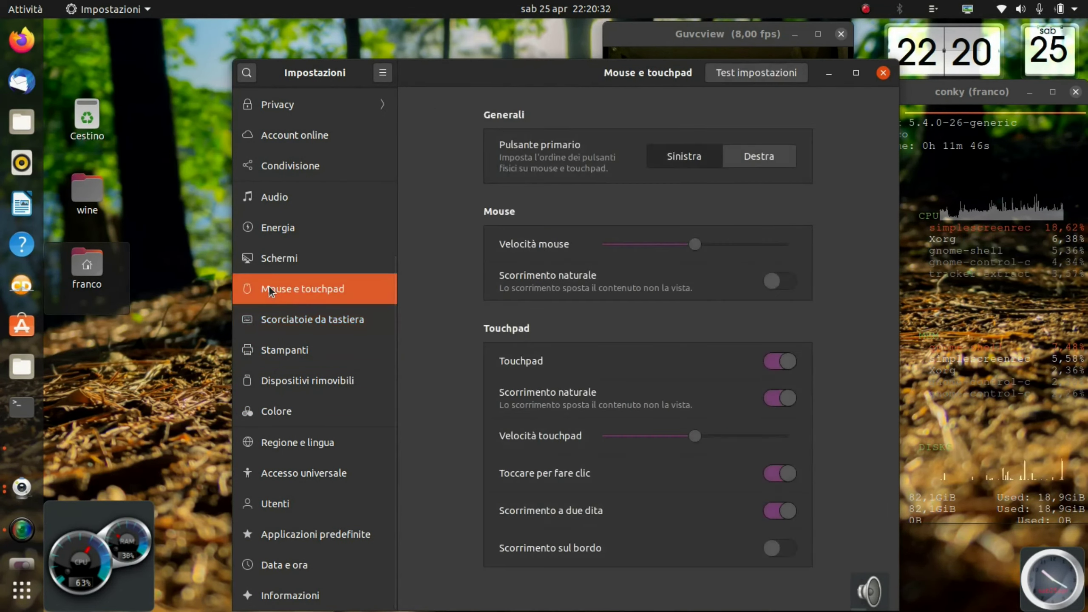
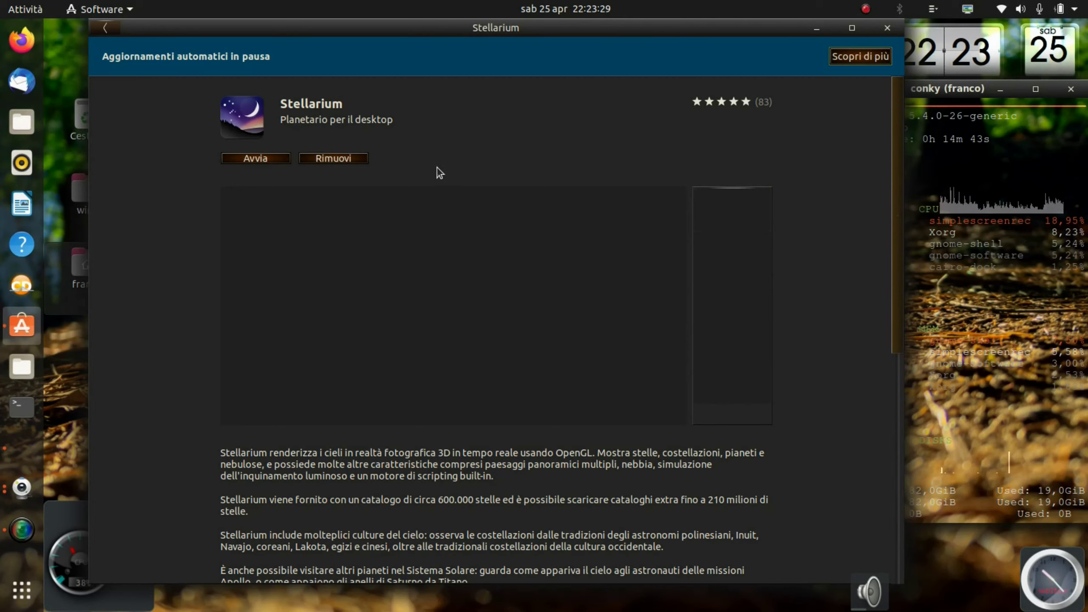
# Step: Close the software store's Stellarium page and look over the Strumenti di sistema and Administration entries of the dock's application menu
pyautogui.click(884, 29)
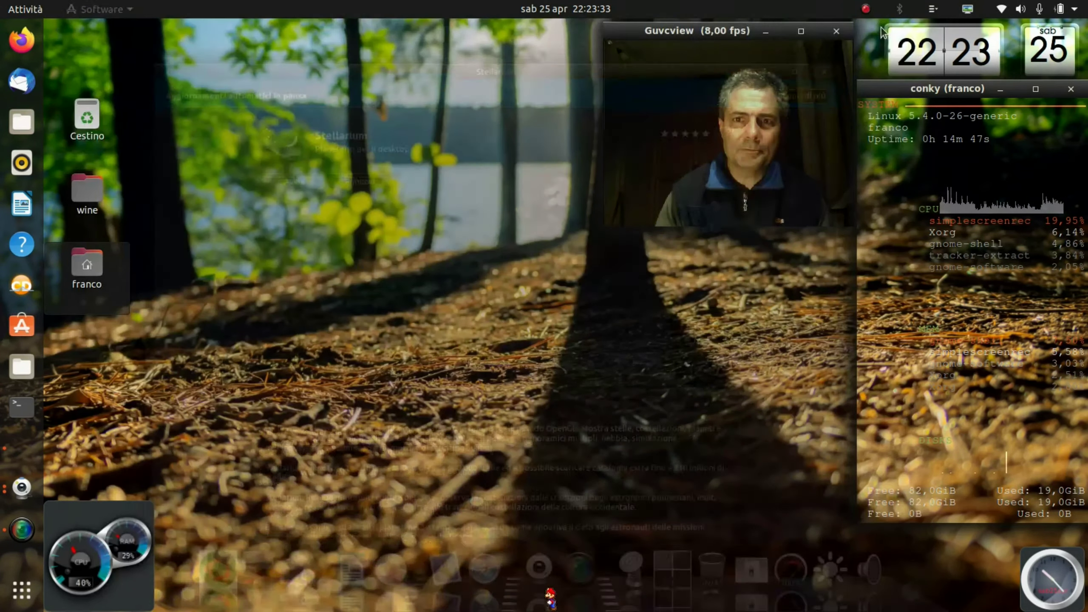
pyautogui.click(218, 569)
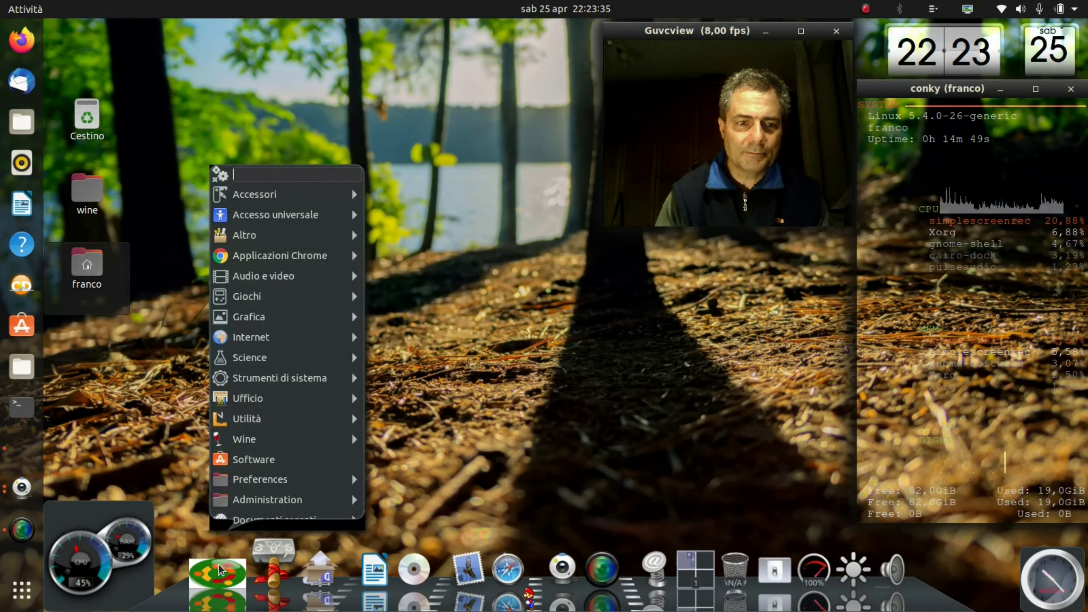
pyautogui.moveTo(247, 377)
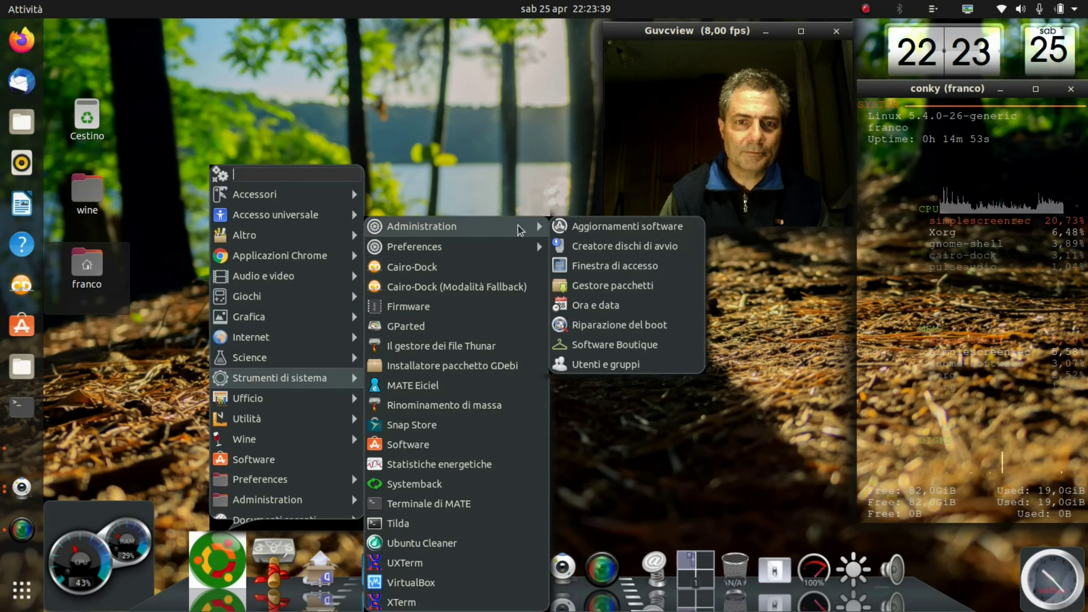
pyautogui.click(497, 161)
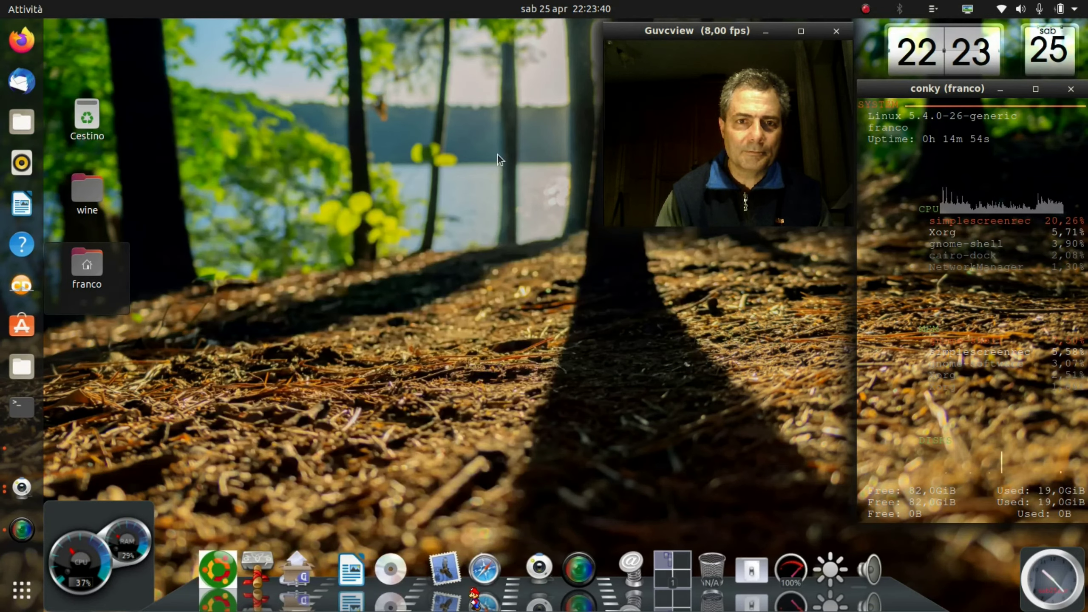
pyautogui.click(865, 9)
pyautogui.click(851, 50)
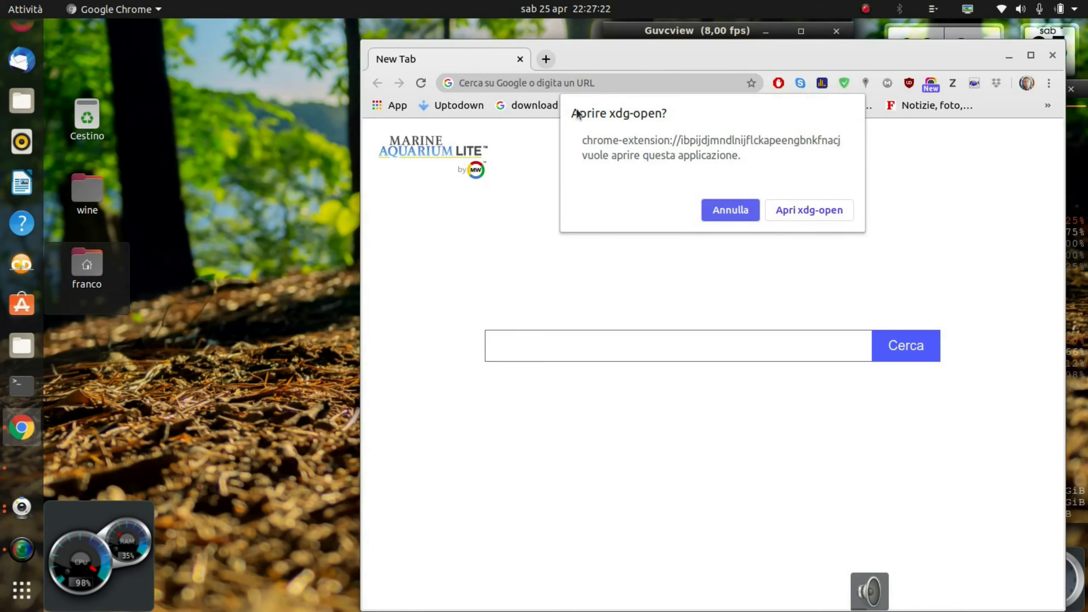
# Step: Tile the Chrome and terminal windows side by side on the desktop and cancel the xdg-open request
pyautogui.moveTo(595, 60); pyautogui.dragTo(1085, 126)
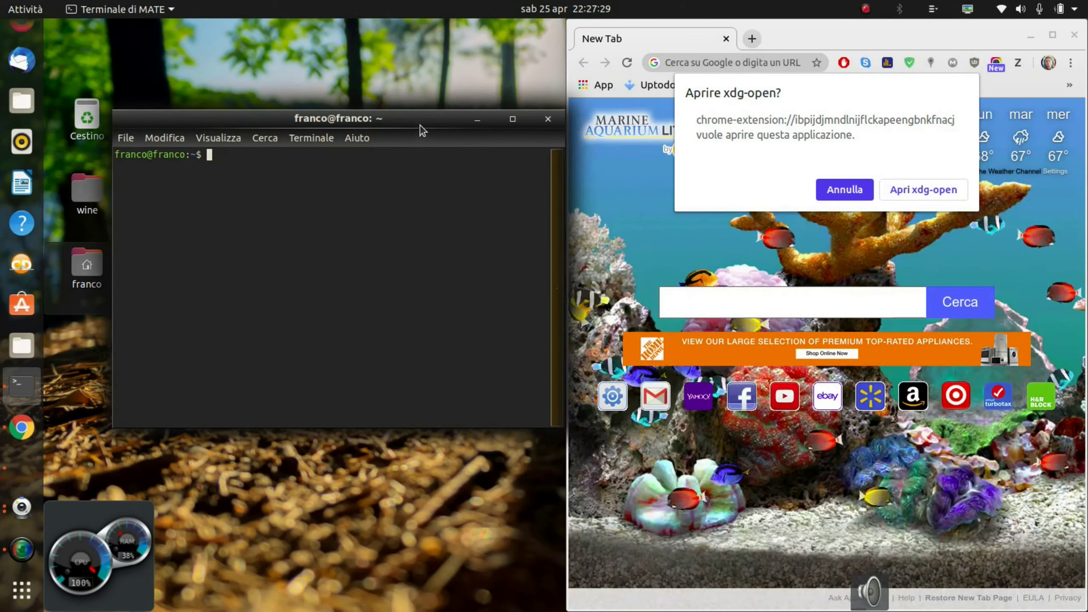
pyautogui.moveTo(419, 126); pyautogui.dragTo(1, 145)
pyautogui.click(829, 198)
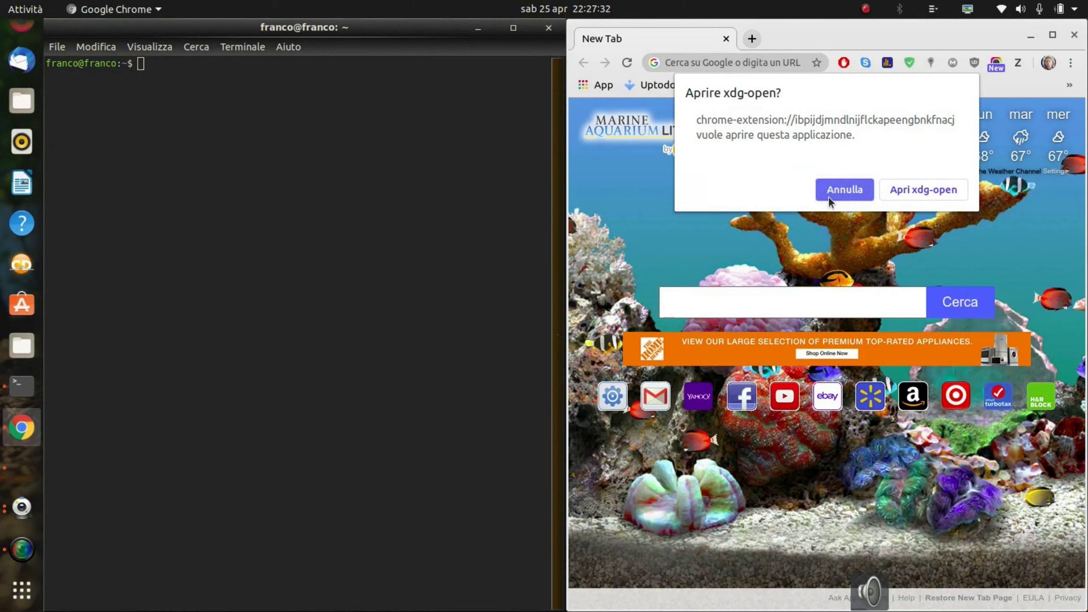
pyautogui.click(824, 194)
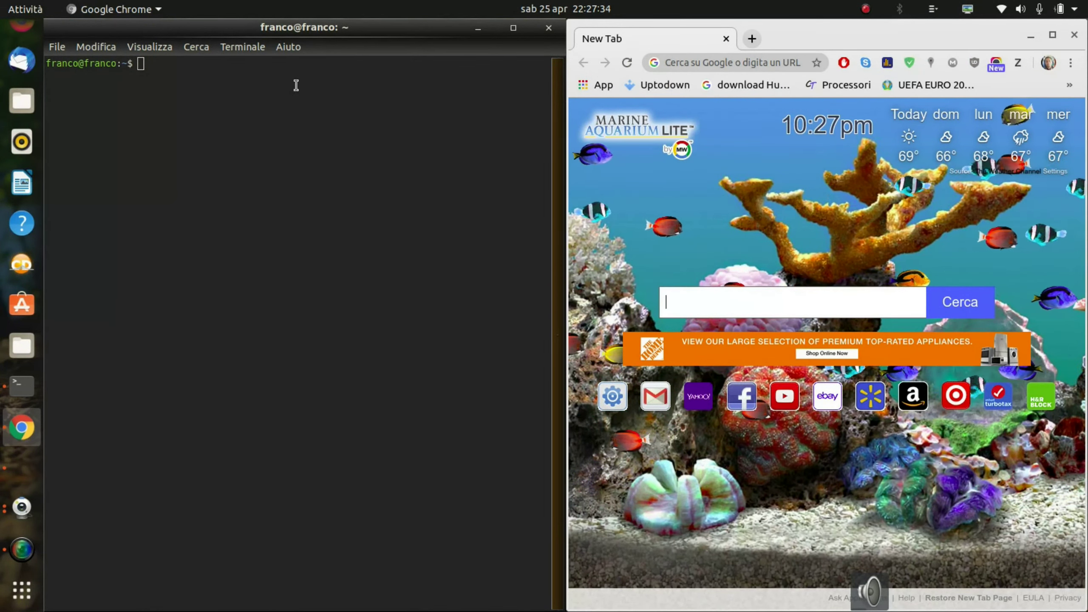
# Step: Detach the terminal and Chrome windows from their tiled halves and close both
pyautogui.moveTo(372, 30); pyautogui.dragTo(399, 36)
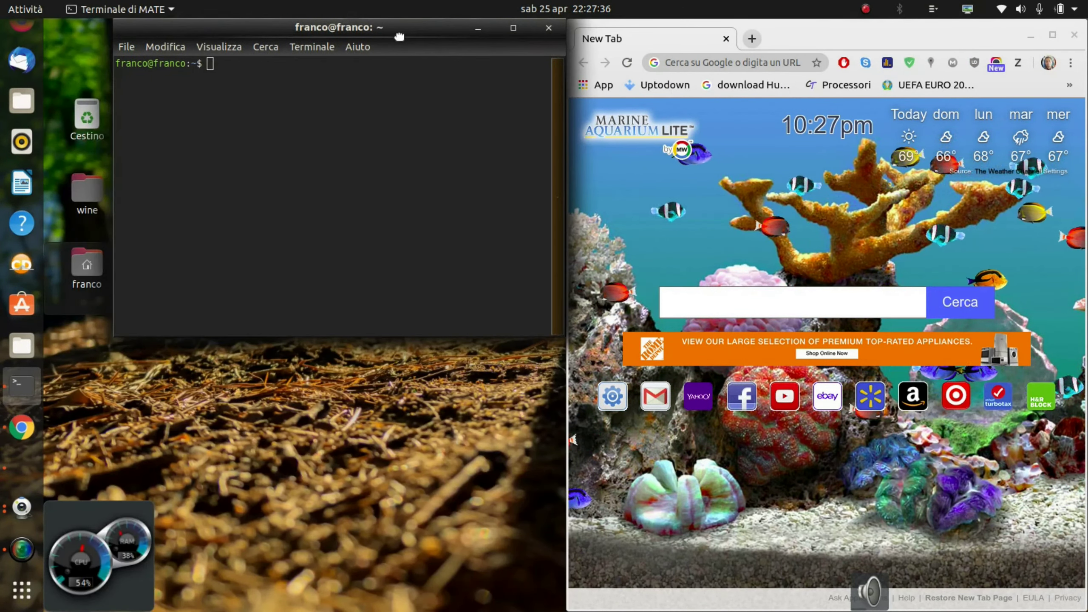
pyautogui.moveTo(834, 33); pyautogui.dragTo(606, 96)
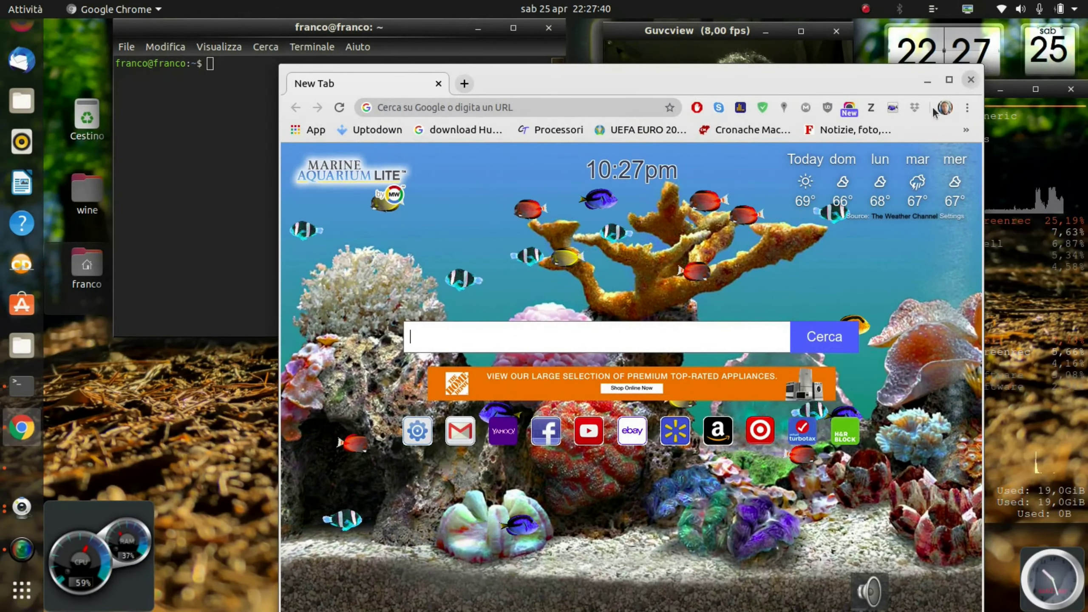
pyautogui.click(970, 80)
pyautogui.click(548, 28)
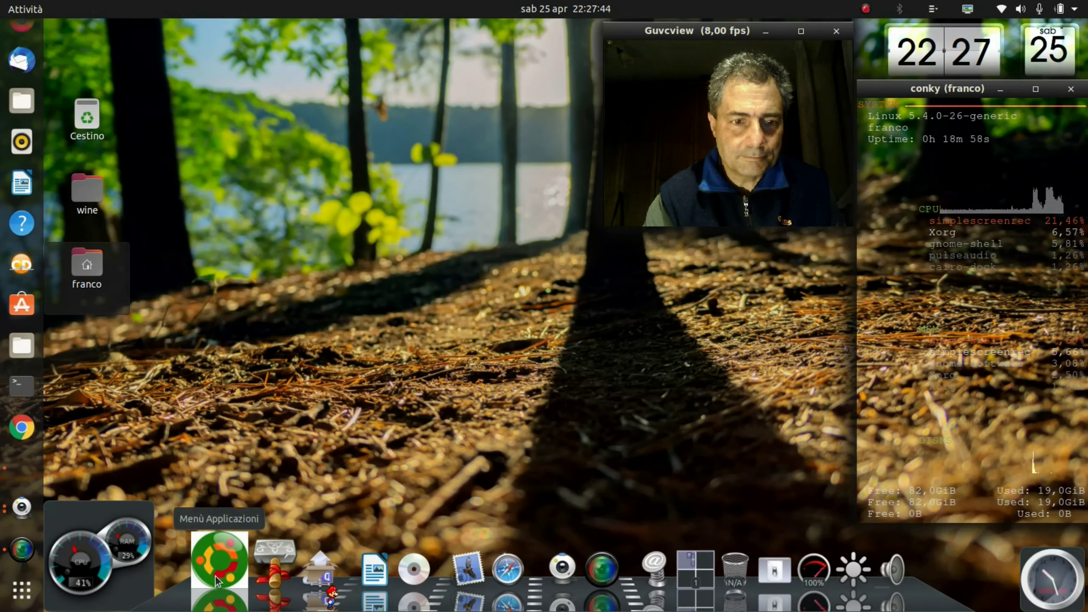
pyautogui.click(214, 570)
pyautogui.moveTo(287, 378)
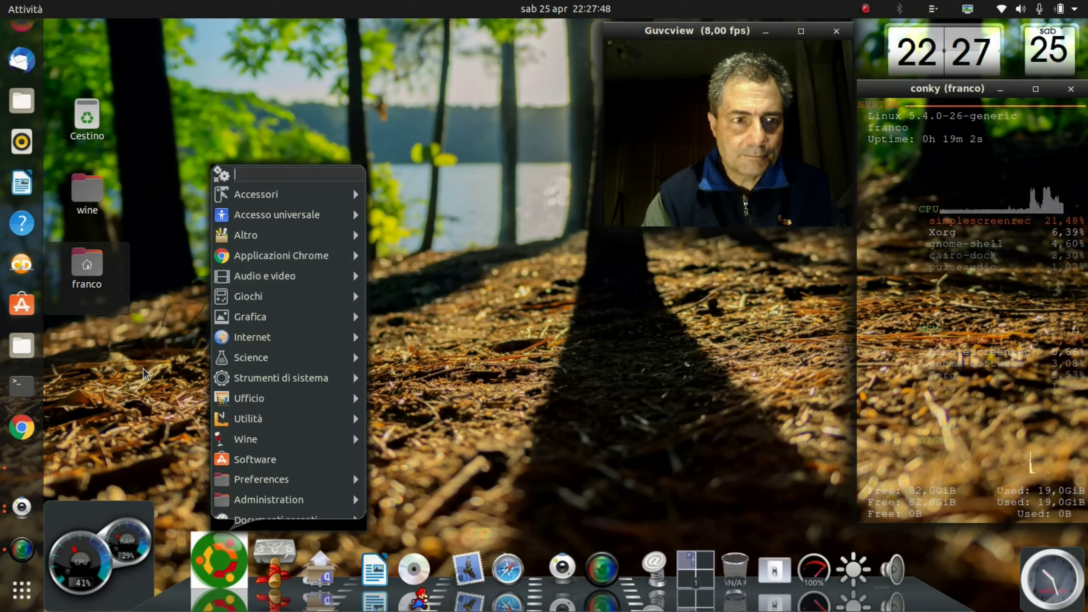
pyautogui.click(175, 408)
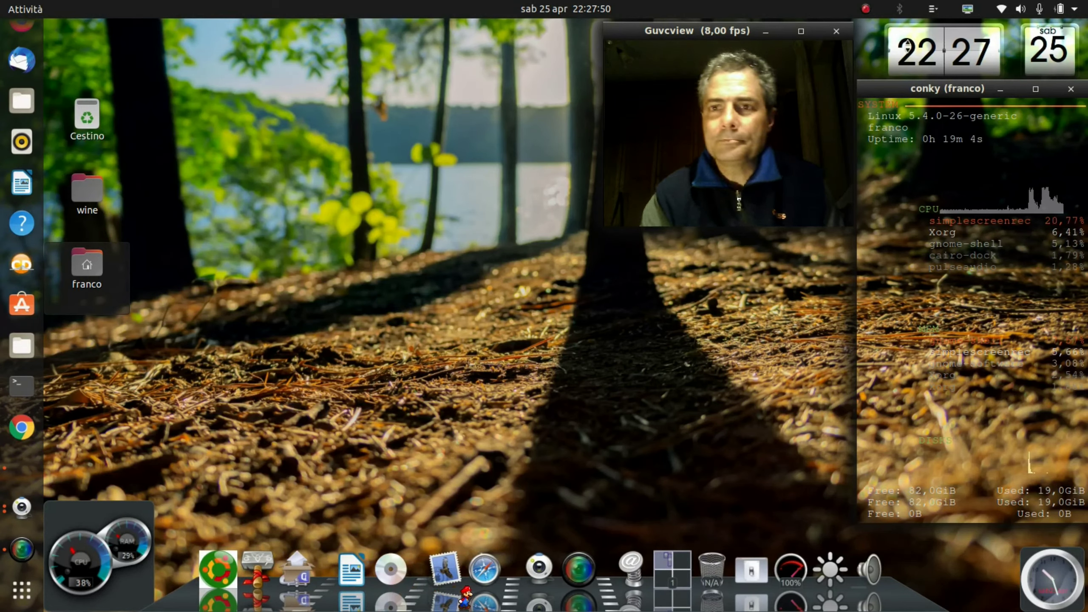
pyautogui.click(866, 10)
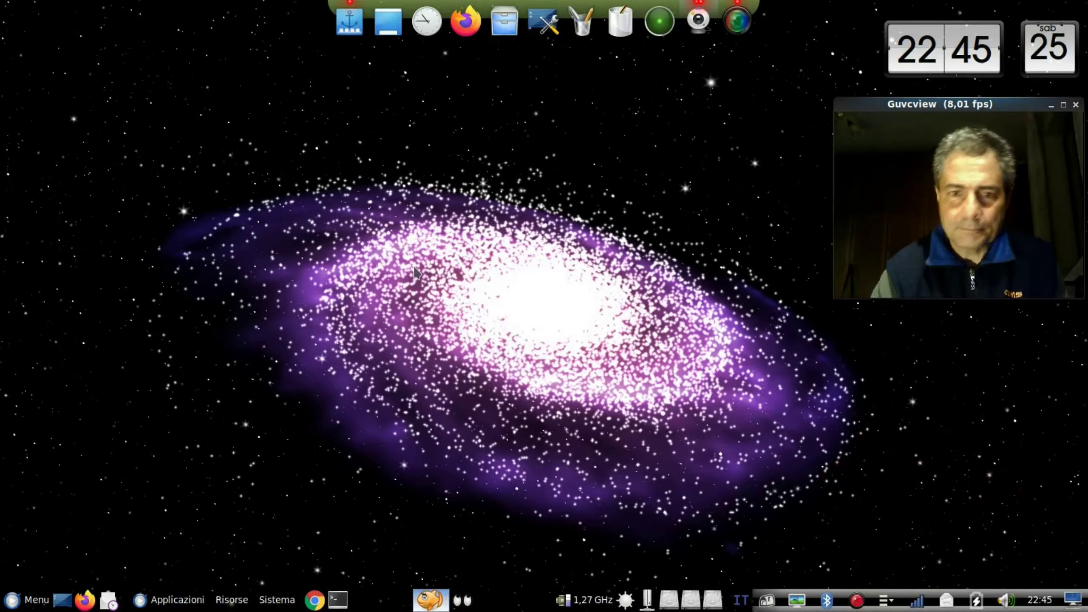
# Step: Browse the MATE desktop's main menu and its Applicazioni, Risorse and Sistema menus, including Amministrazione and Preferenze
pyautogui.click(12, 600)
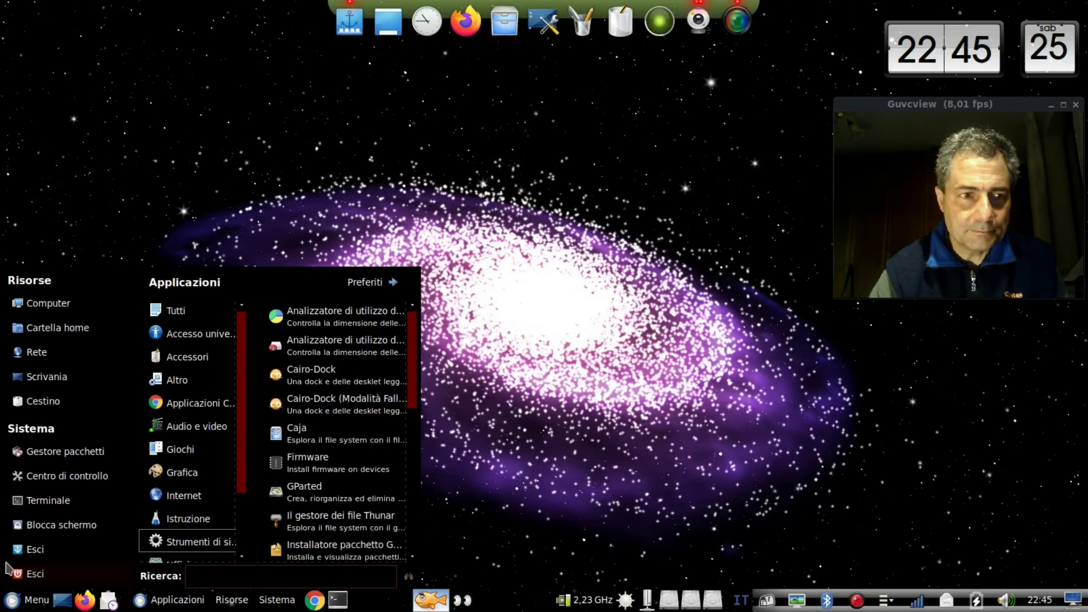
pyautogui.click(124, 214)
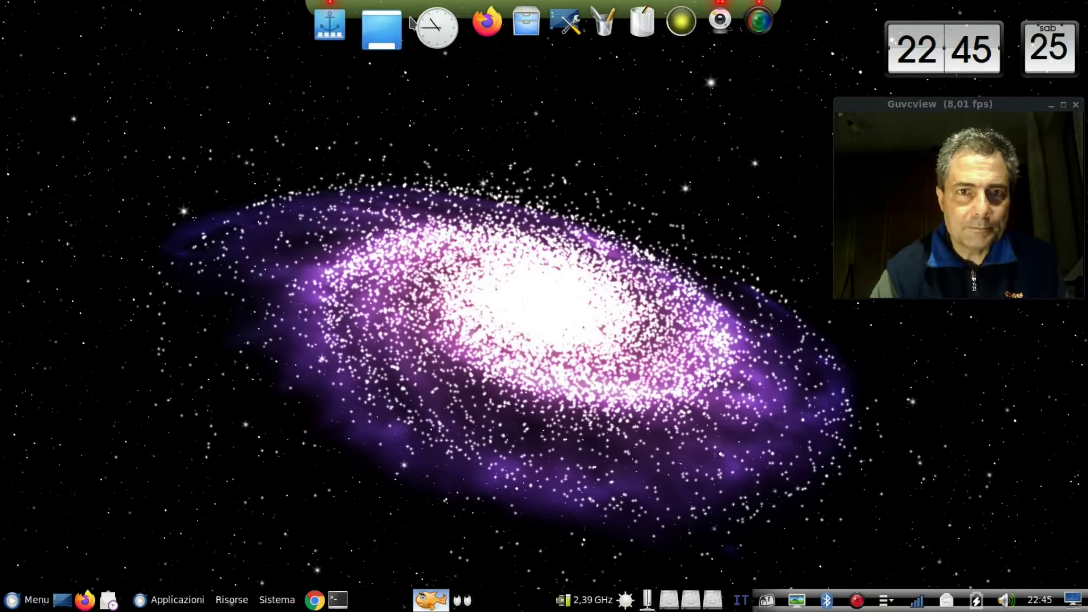
pyautogui.click(177, 598)
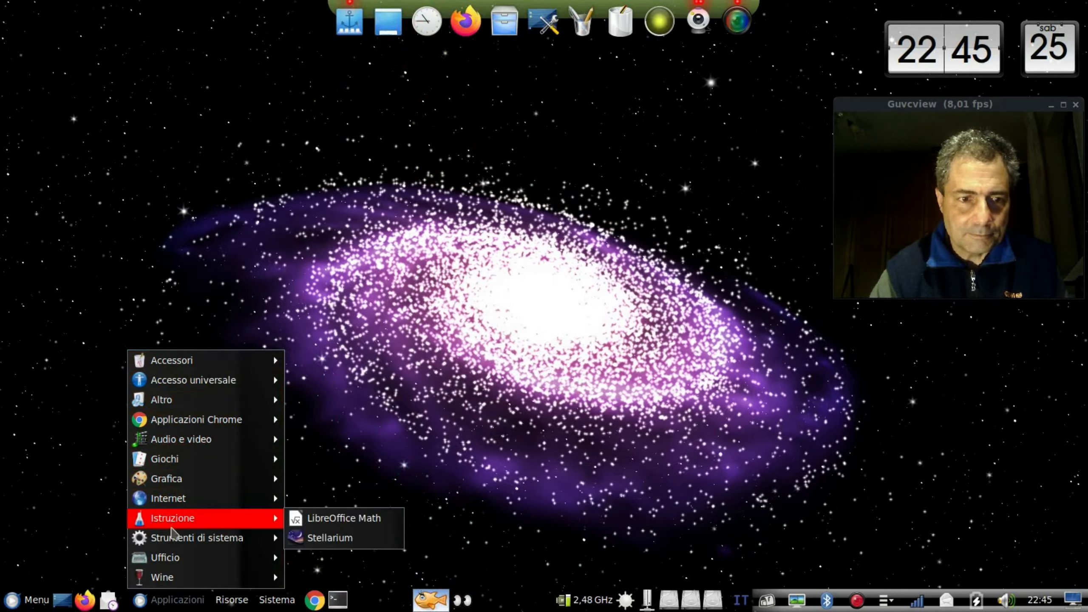
pyautogui.moveTo(241, 602)
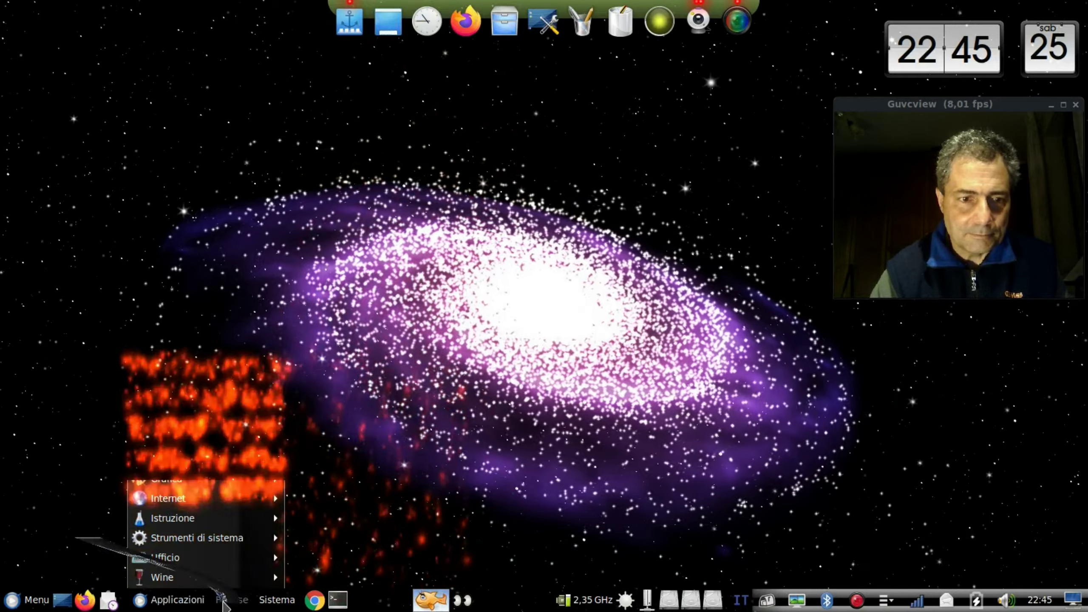
pyautogui.moveTo(277, 601)
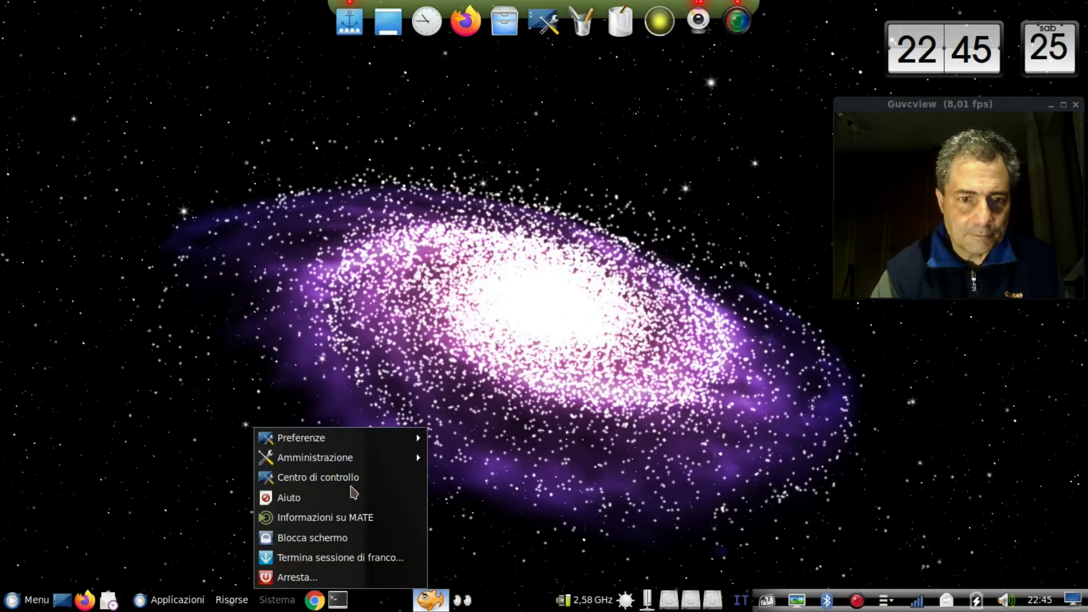
pyautogui.moveTo(361, 463)
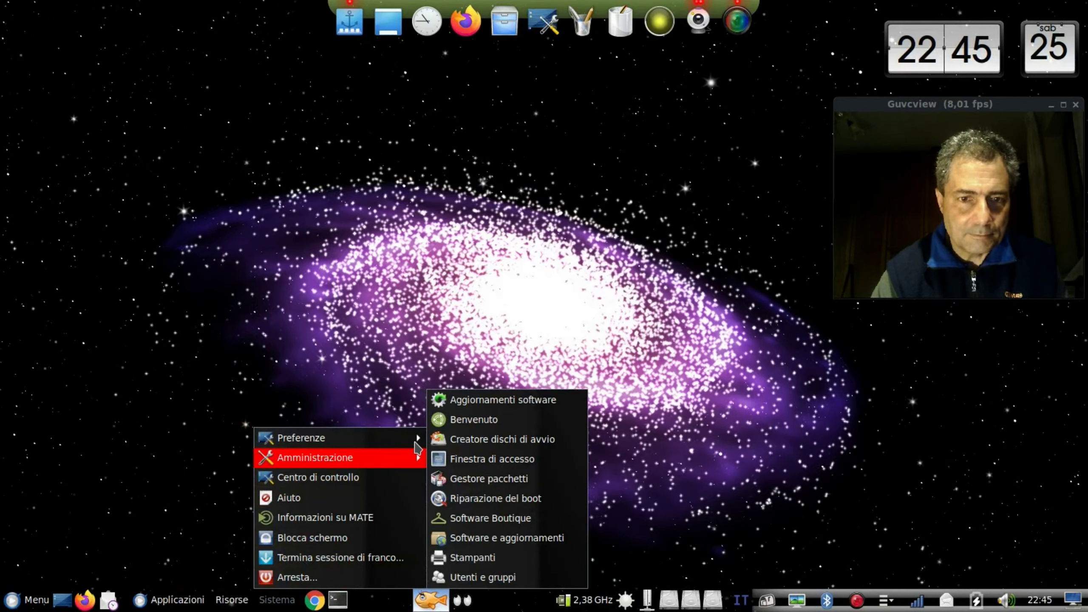
pyautogui.moveTo(413, 438)
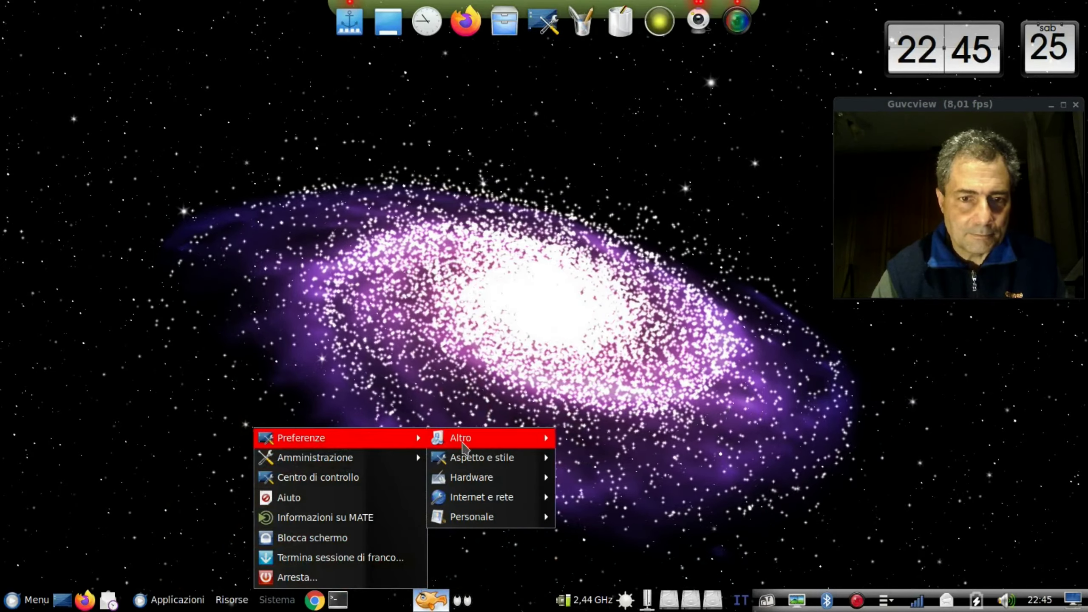
pyautogui.click(337, 335)
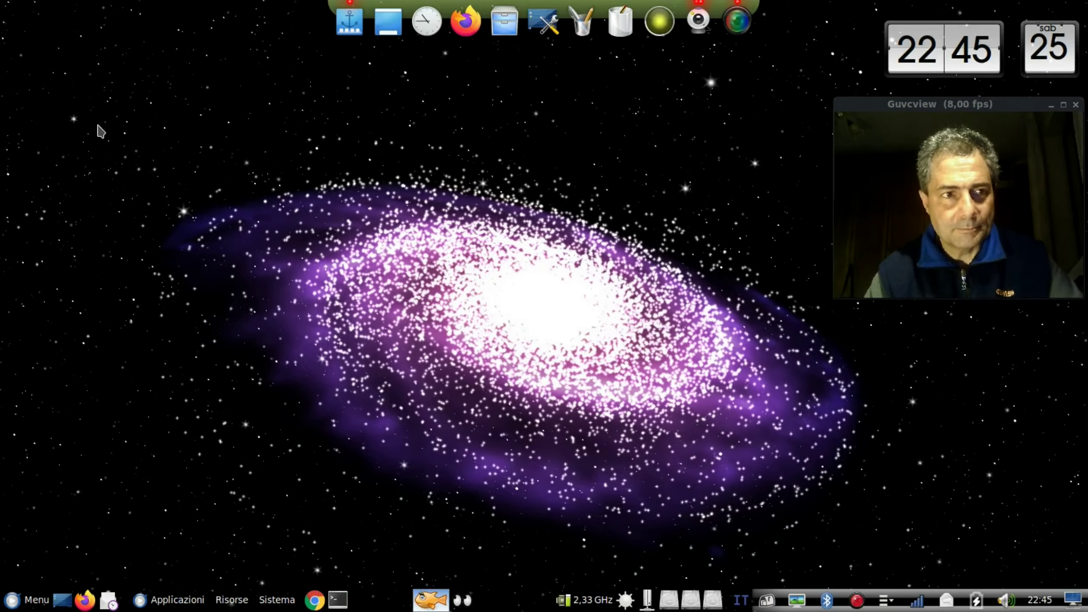
# Step: Write an underlined COMPIZ across the desktop with the Compiz fire-drawing effect, and clear the drawing
pyautogui.moveTo(146, 103); pyautogui.dragTo(102, 322)
pyautogui.moveTo(214, 131); pyautogui.dragTo(253, 142)
pyautogui.moveTo(357, 129); pyautogui.dragTo(404, 300)
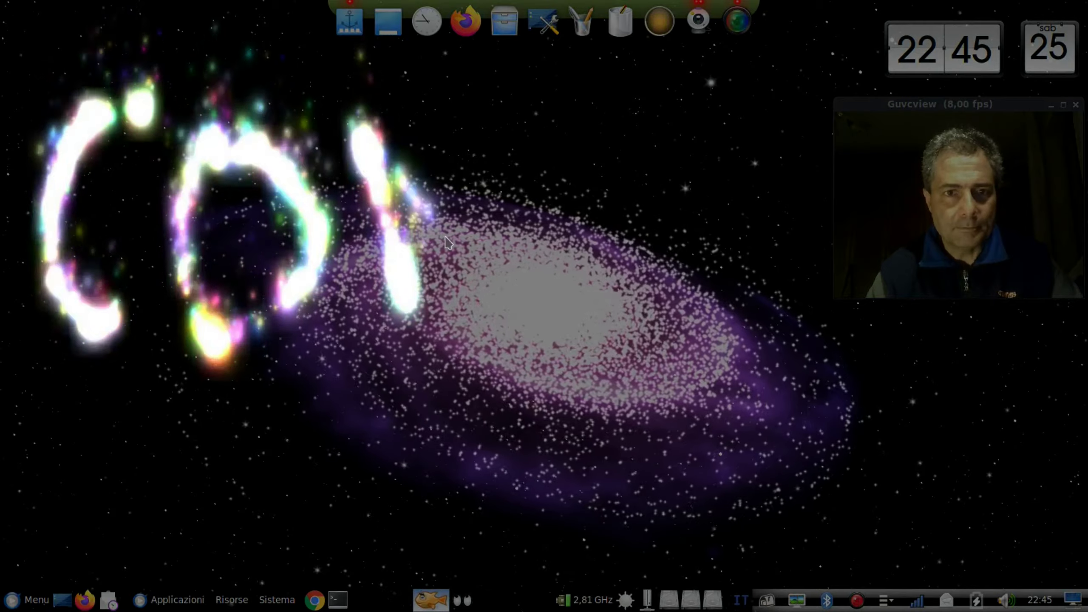
pyautogui.moveTo(360, 129)
pyautogui.mouseDown()
pyautogui.moveTo(492, 150)
pyautogui.moveTo(523, 319)
pyautogui.mouseUp()
pyautogui.moveTo(577, 122); pyautogui.dragTo(614, 371)
pyautogui.moveTo(576, 119)
pyautogui.mouseDown()
pyautogui.moveTo(685, 122)
pyautogui.moveTo(608, 242)
pyautogui.mouseUp()
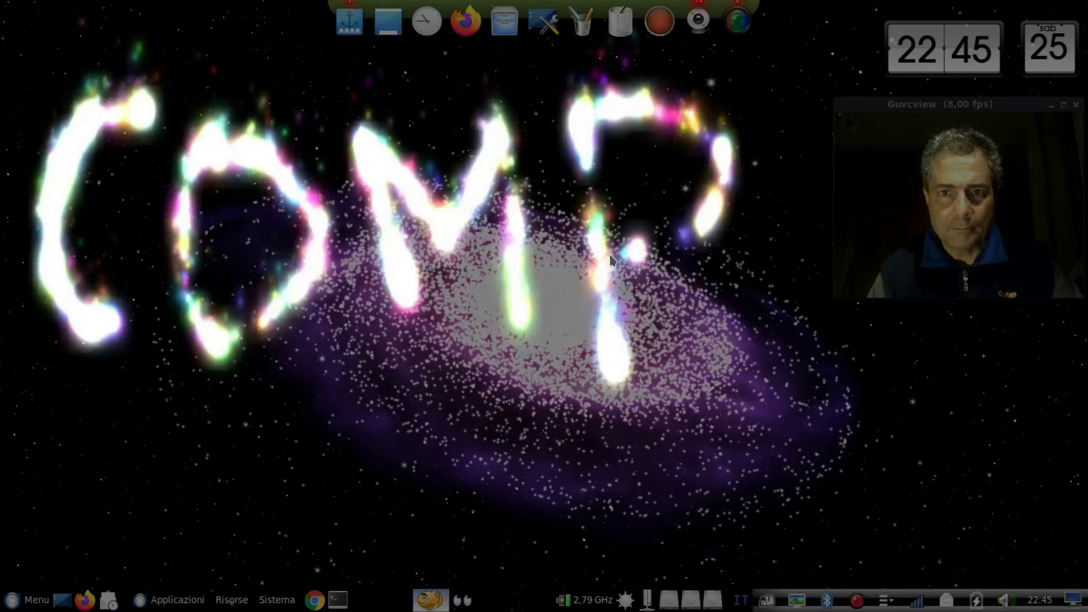
pyautogui.moveTo(777, 118); pyautogui.dragTo(793, 360)
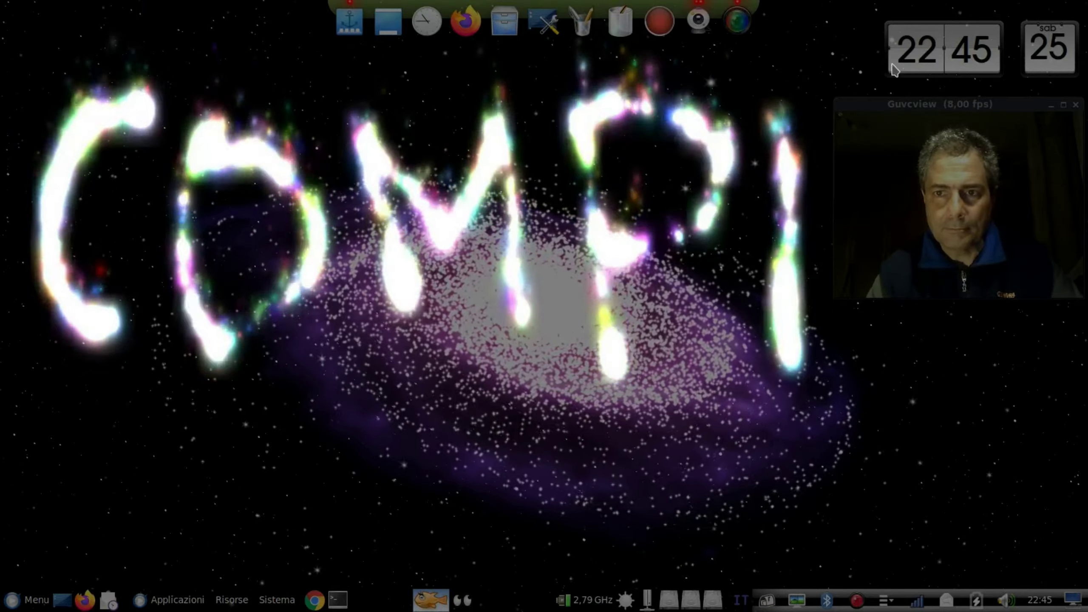
pyautogui.moveTo(878, 110)
pyautogui.mouseDown()
pyautogui.moveTo(977, 163)
pyautogui.moveTo(917, 240)
pyautogui.moveTo(955, 317)
pyautogui.mouseUp()
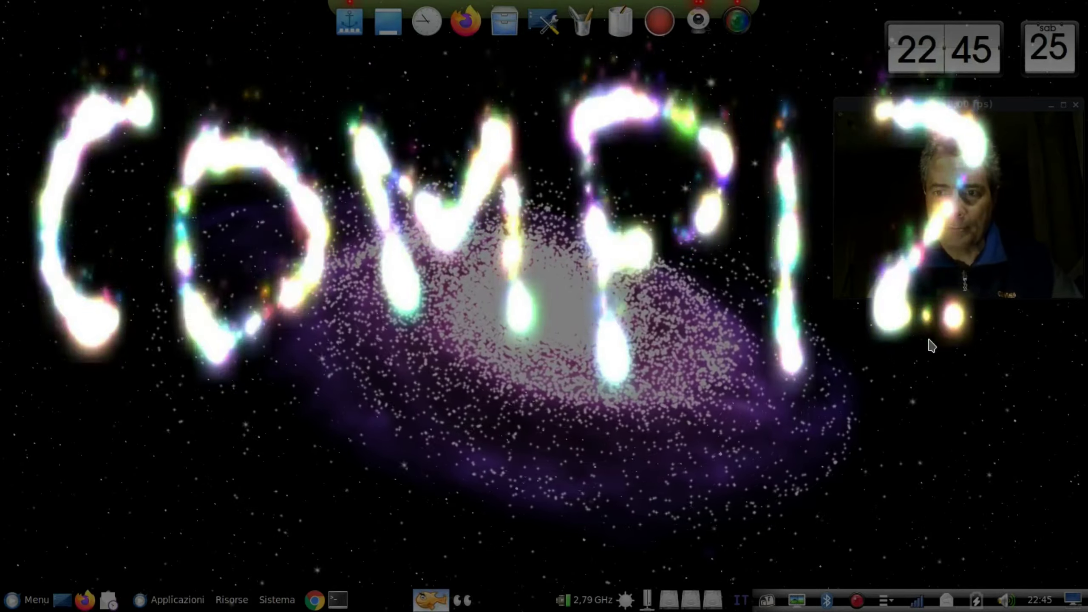
pyautogui.moveTo(475, 445); pyautogui.dragTo(762, 394)
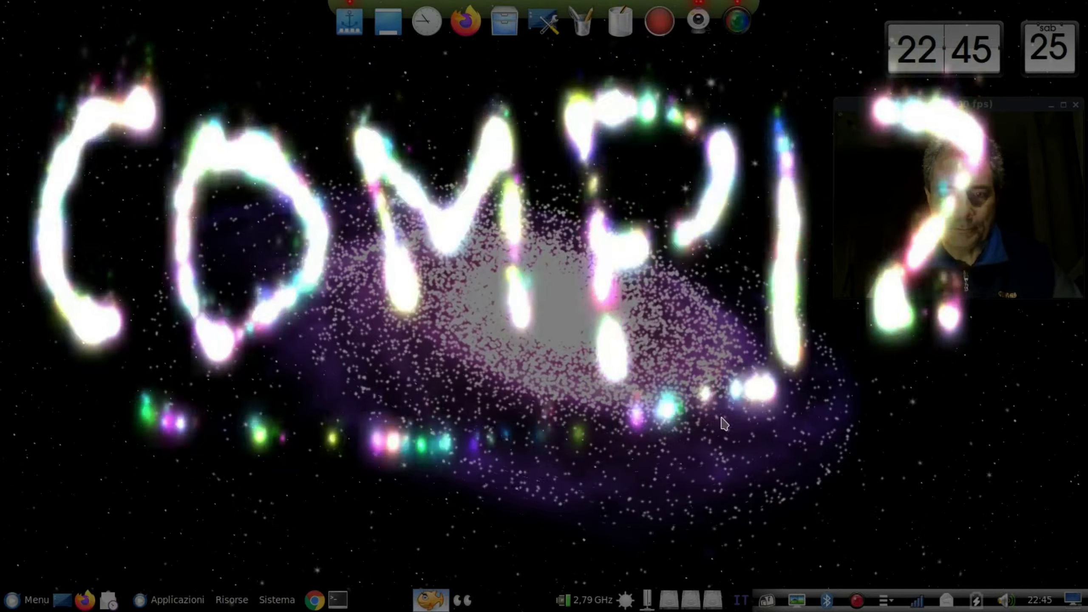
pyautogui.press('super+shift+c')
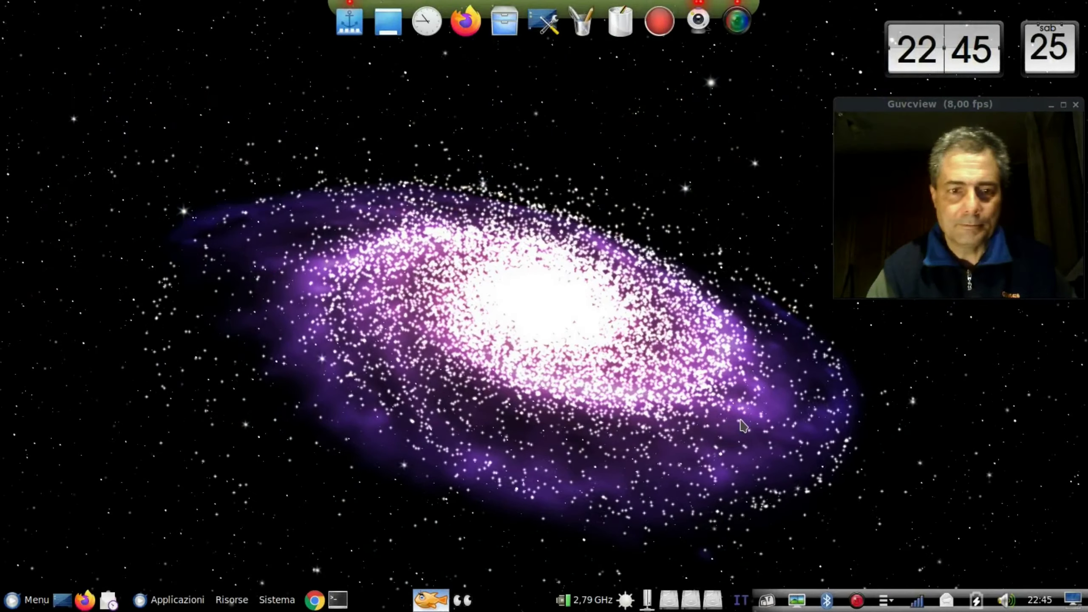
# Step: Open two home-folder file manager windows and a terminal, moving one folder window toward the screen centre and the terminal upward
pyautogui.click(504, 27)
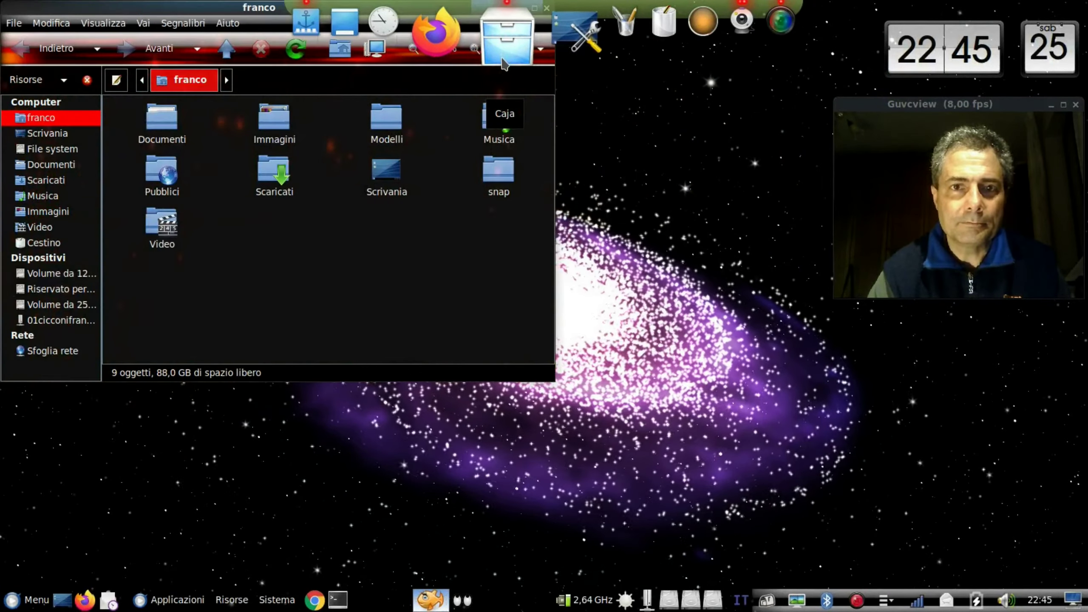
pyautogui.click(503, 63)
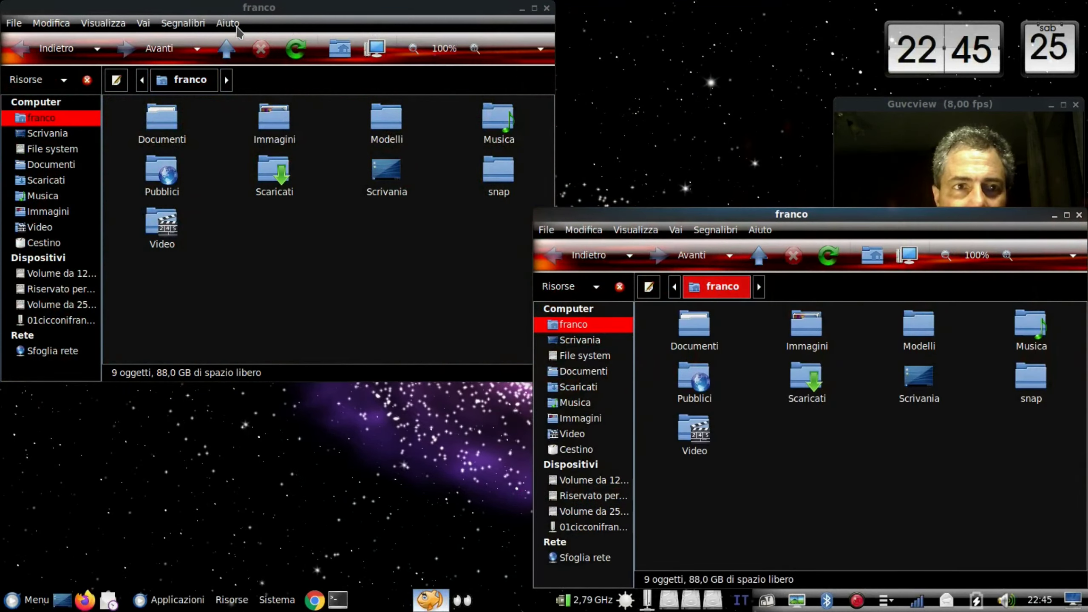
pyautogui.moveTo(305, 8); pyautogui.dragTo(596, 95)
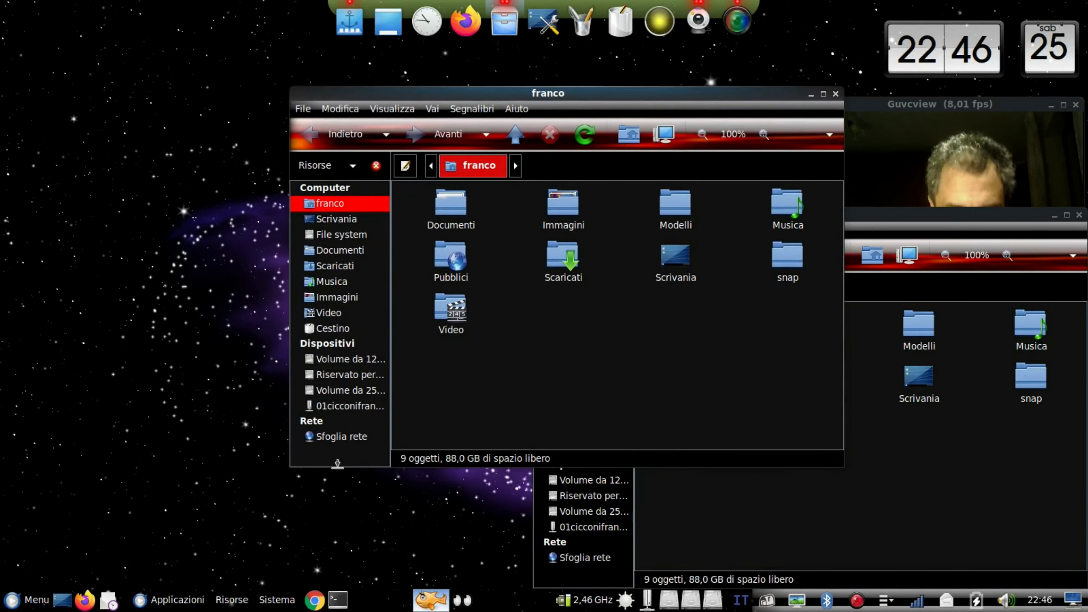
pyautogui.click(338, 600)
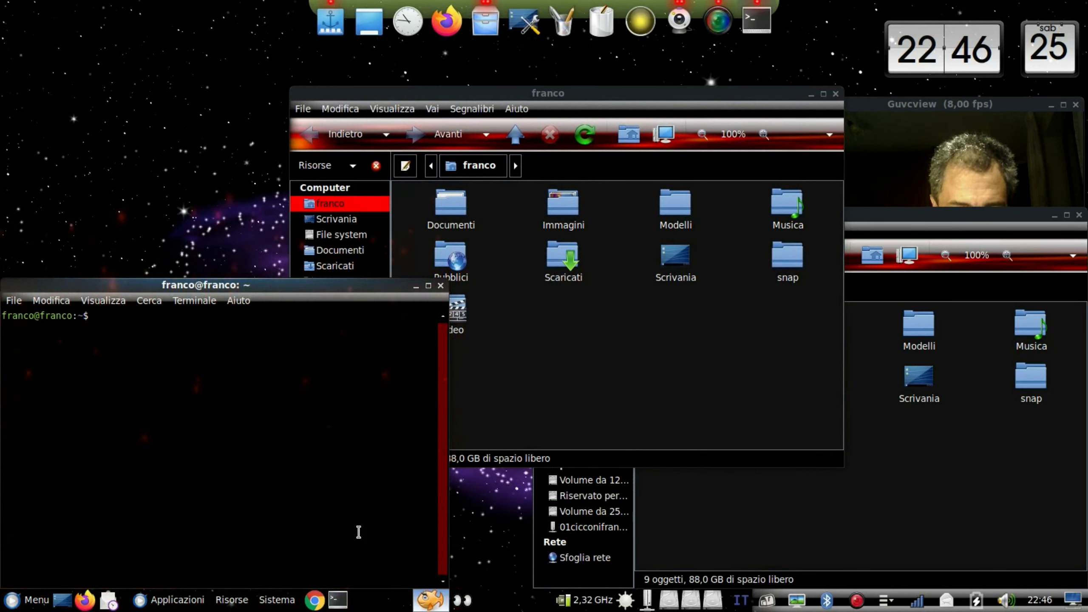
pyautogui.moveTo(232, 291); pyautogui.dragTo(263, 116)
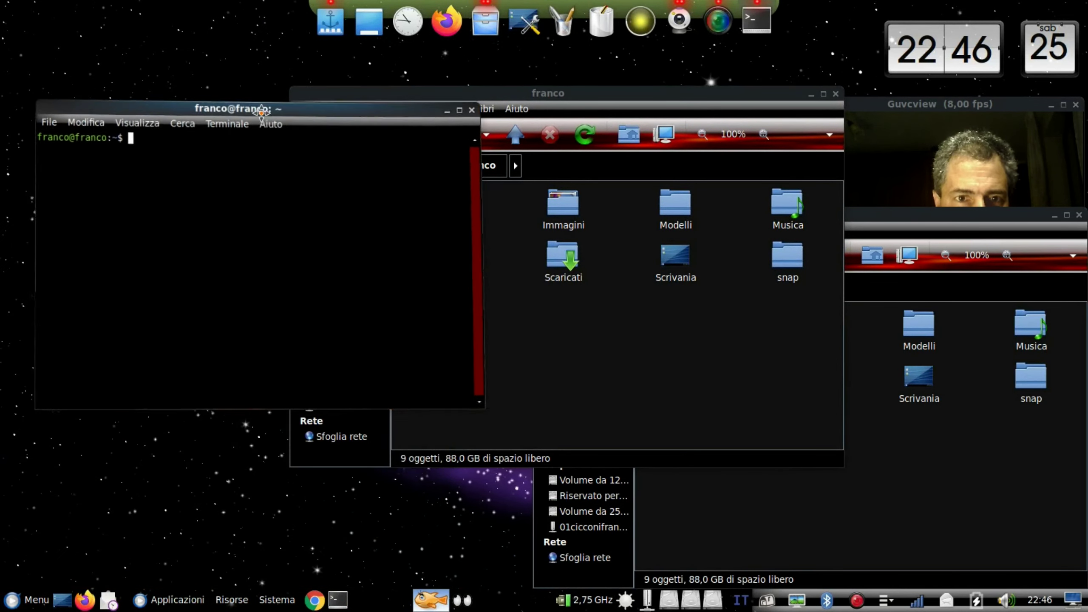
# Step: Open CompizConfig Settings Manager from the Aspetto e stile preferences of the Sistema menu
pyautogui.click(275, 600)
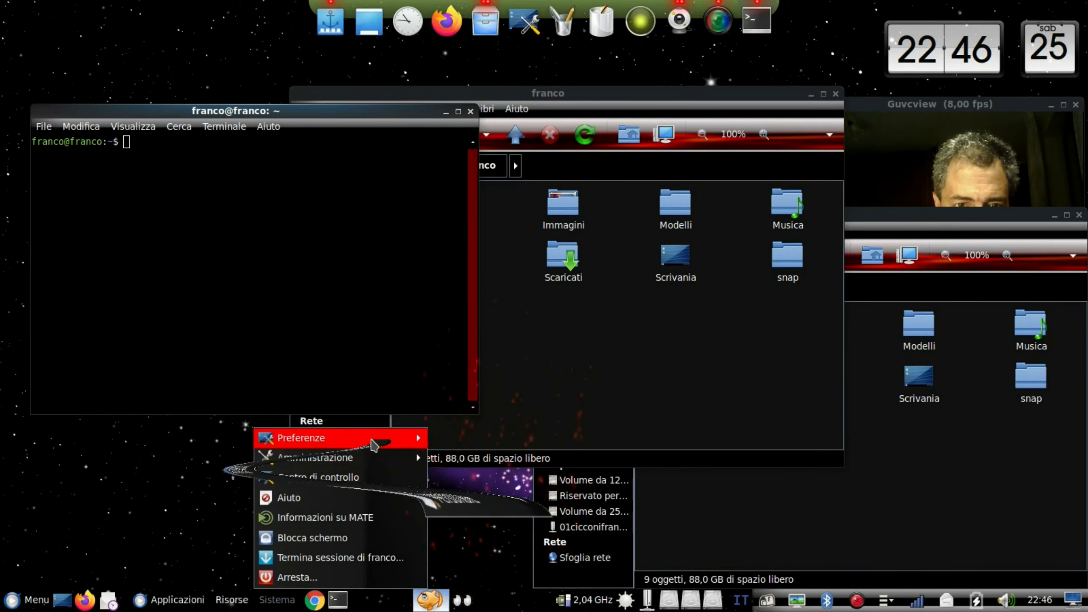
pyautogui.moveTo(455, 457)
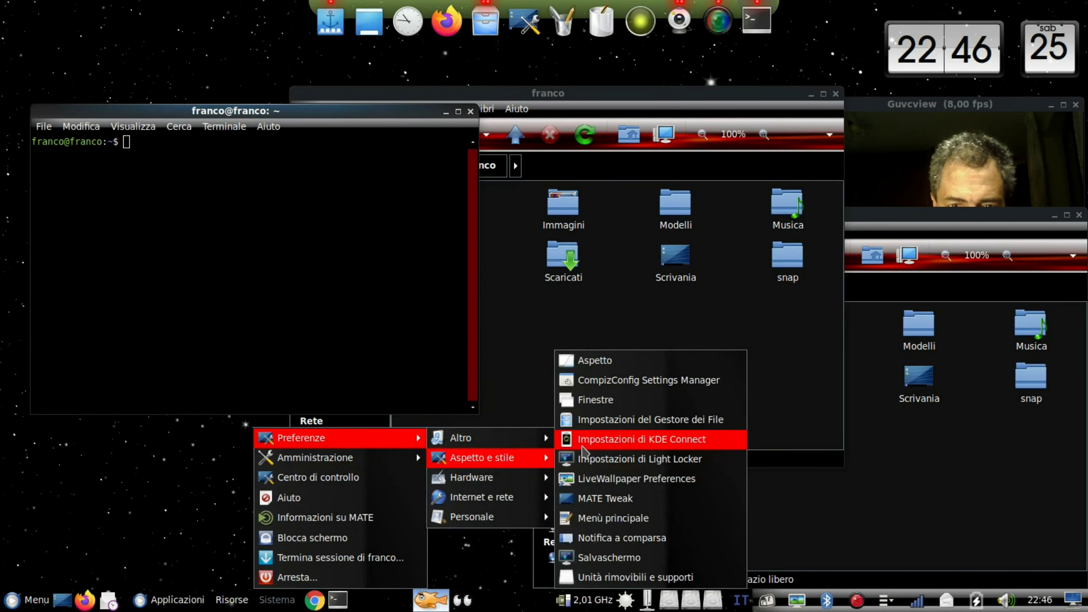
pyautogui.click(623, 384)
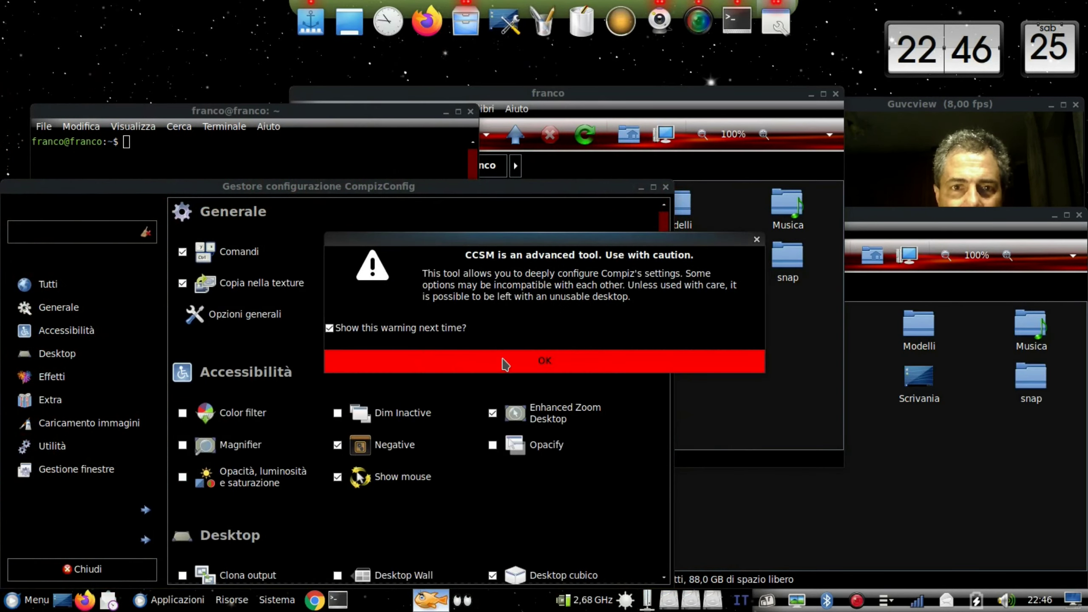
pyautogui.click(504, 363)
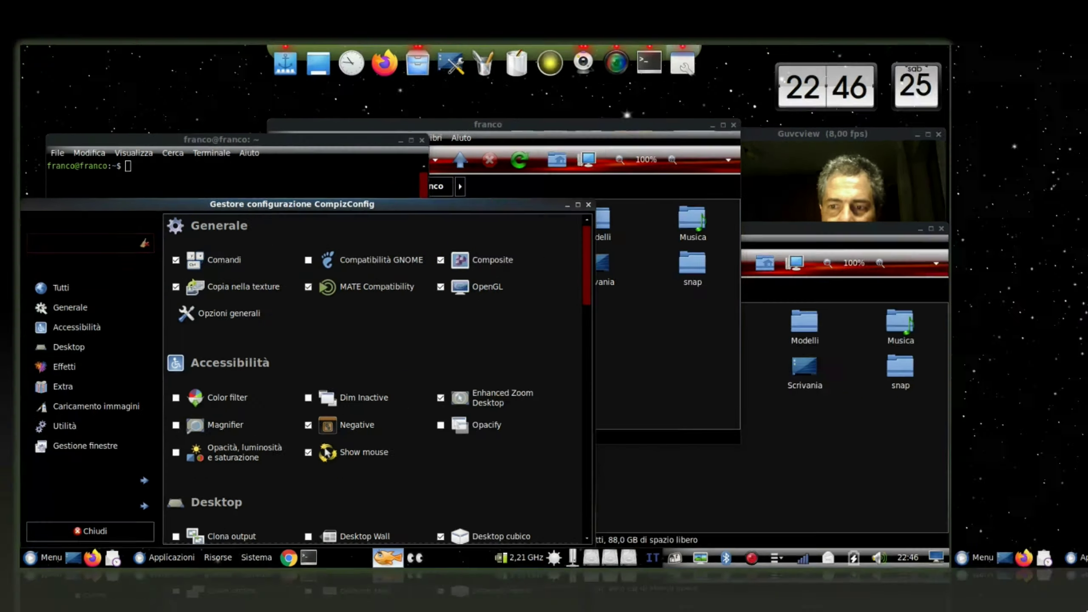
# Step: Show all four workspaces in the Expo overview and spread the CompizConfig, terminal and two folder windows across their borders
pyautogui.press('super+e')
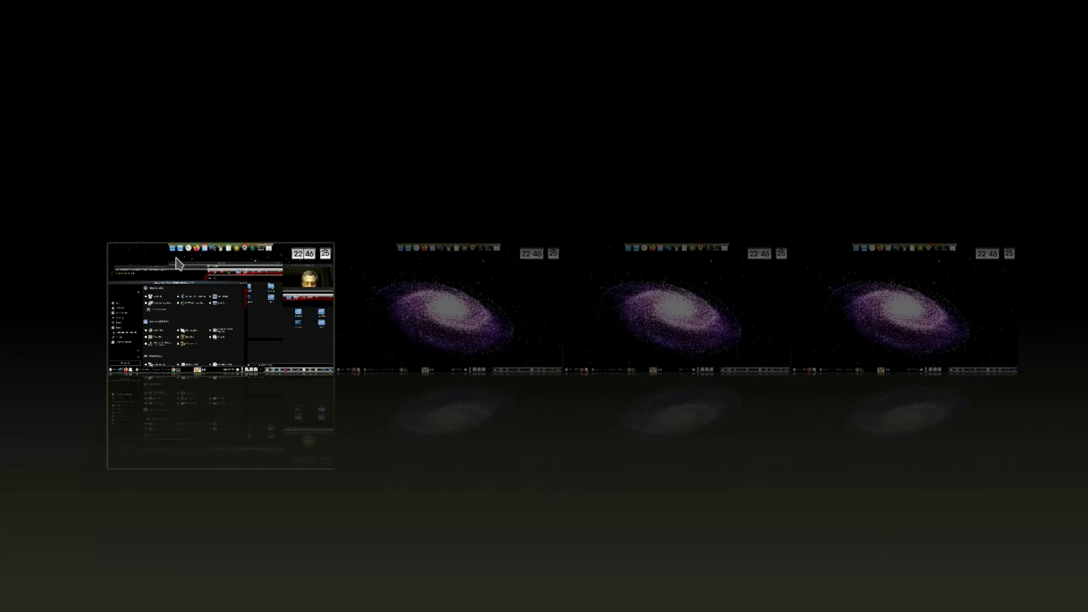
pyautogui.moveTo(189, 288); pyautogui.dragTo(882, 268)
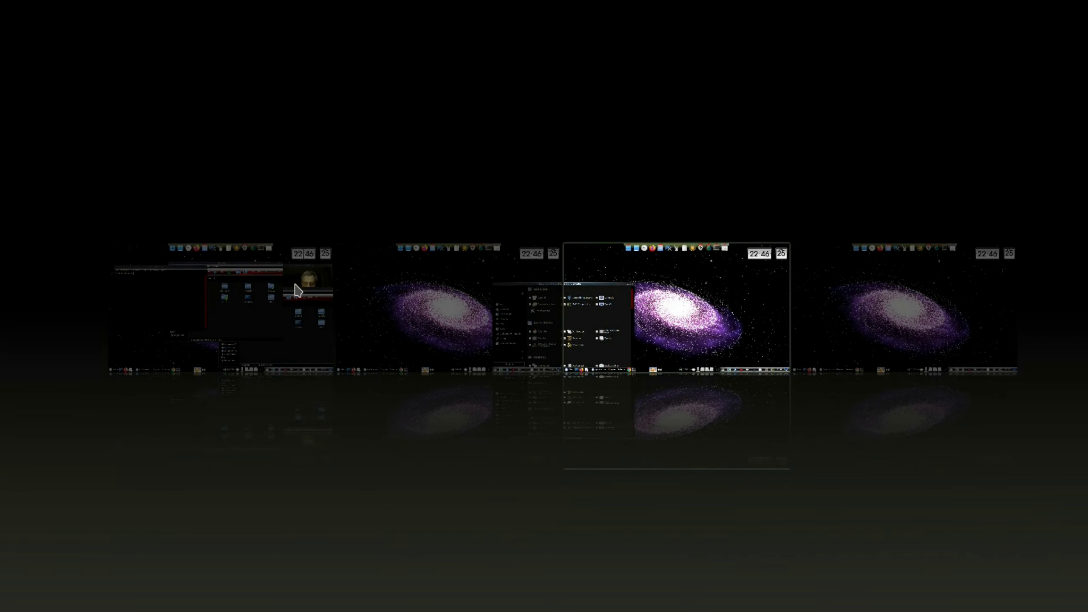
pyautogui.moveTo(150, 274); pyautogui.dragTo(827, 318)
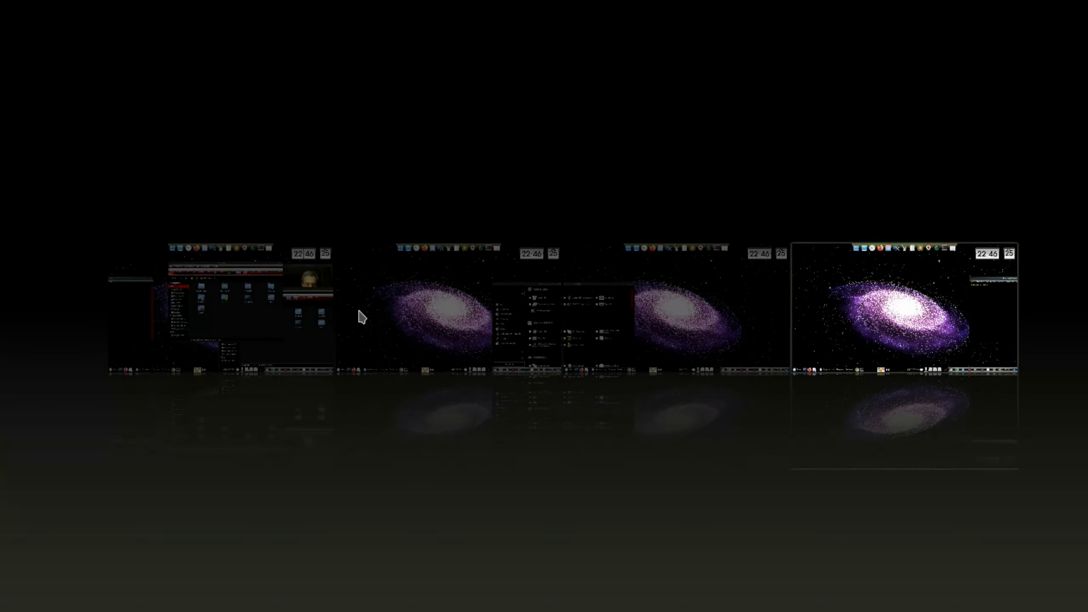
pyautogui.moveTo(250, 270); pyautogui.dragTo(697, 276)
pyautogui.moveTo(790, 271); pyautogui.dragTo(794, 272)
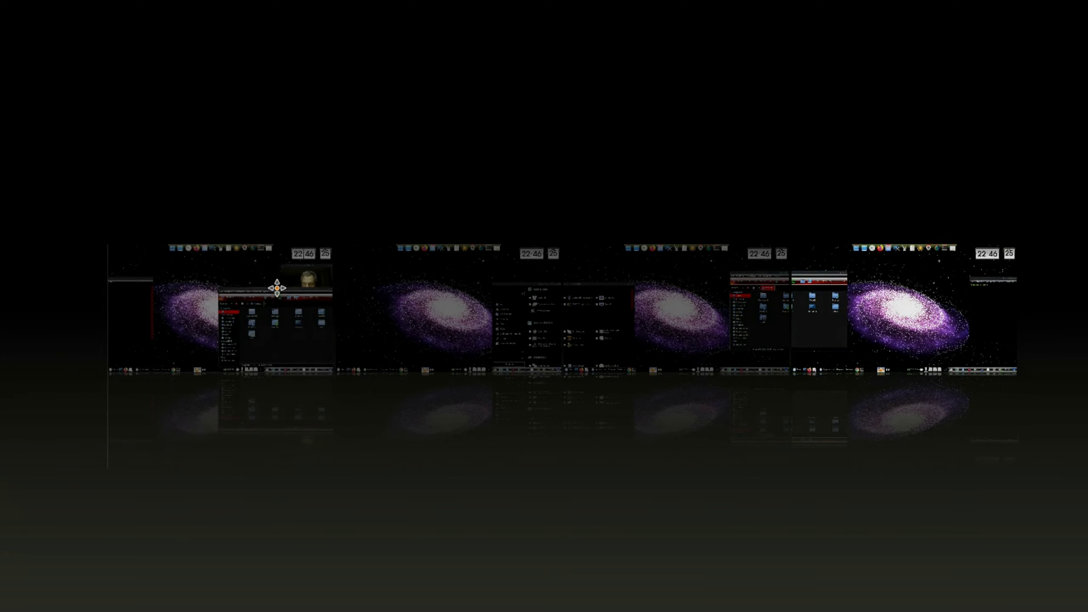
pyautogui.moveTo(277, 288); pyautogui.dragTo(303, 282)
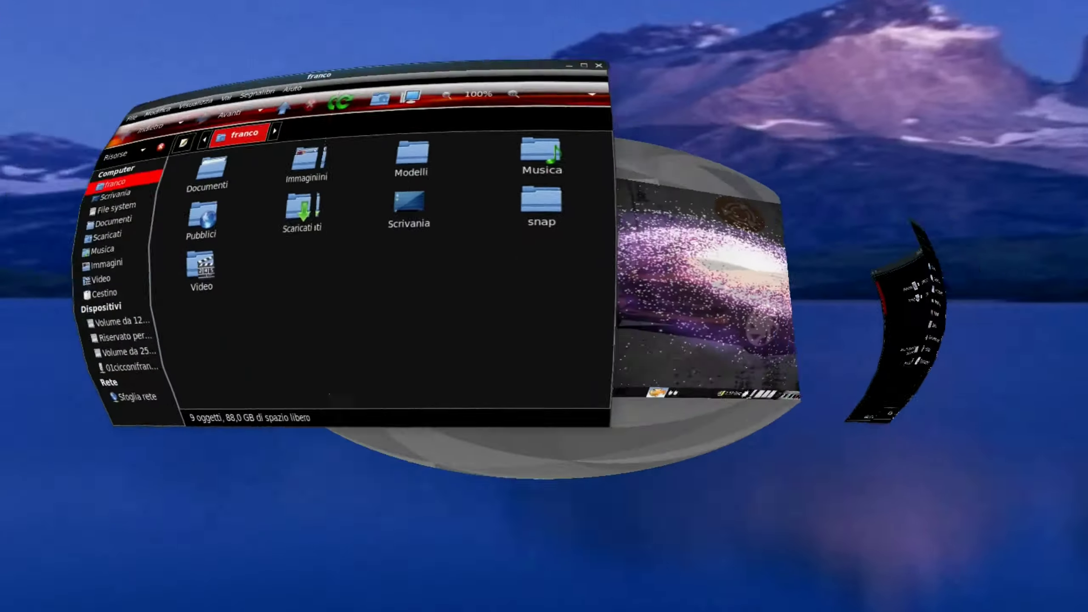
# Step: Rotate the desktop cube with its floating 3D windows, showing the green star and colourful Wizard particle effects
pyautogui.write('k')
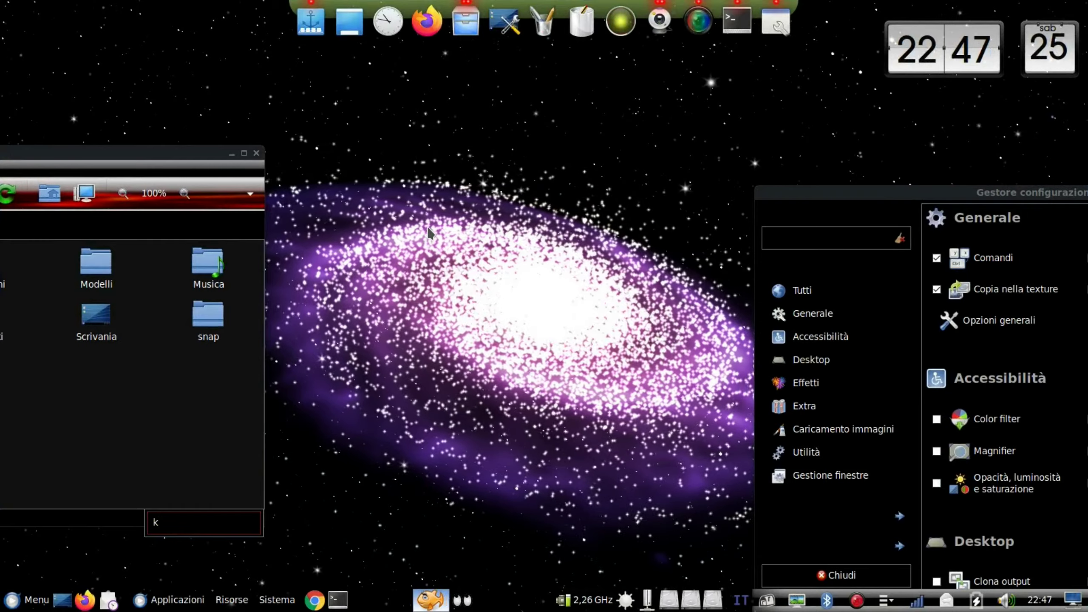
pyautogui.press('super+k')
pyautogui.moveTo(428, 228)
pyautogui.mouseDown()
pyautogui.moveTo(482, 304)
pyautogui.moveTo(459, 289)
pyautogui.moveTo(176, 557)
pyautogui.mouseUp()
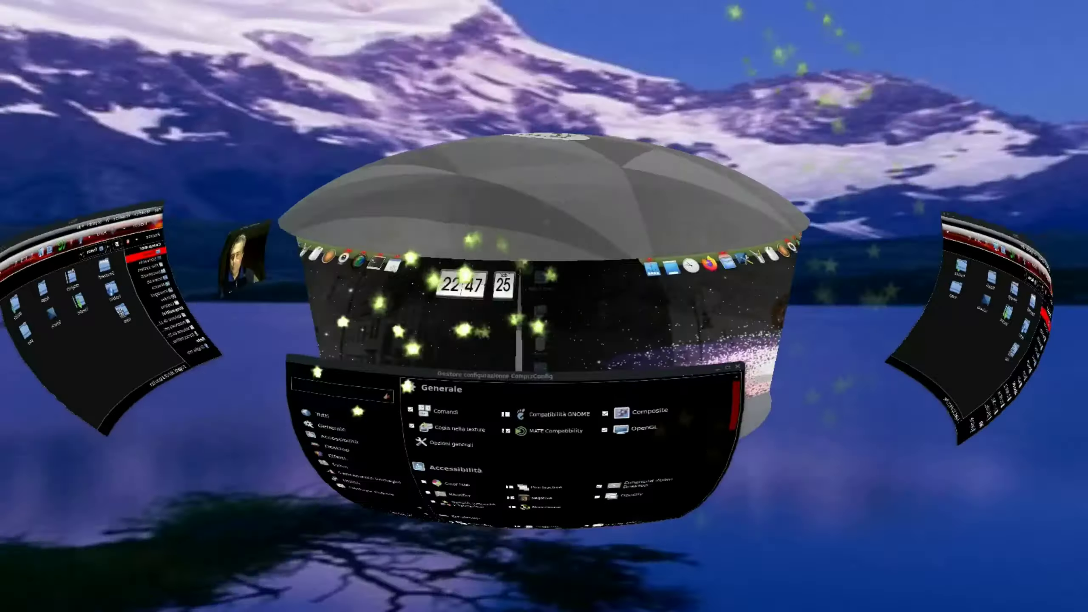
pyautogui.write('w')
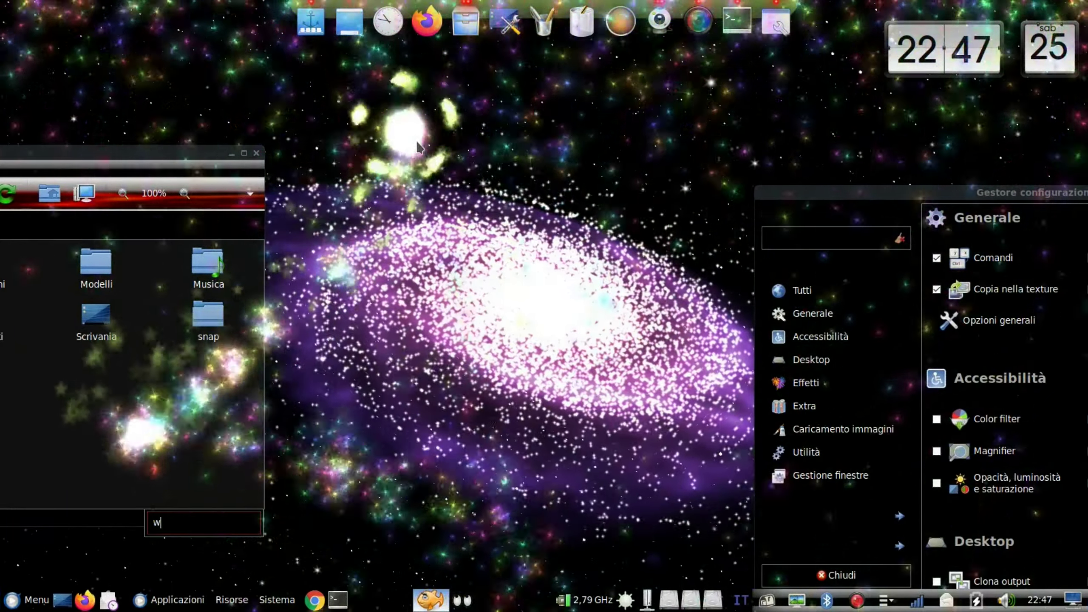
pyautogui.moveTo(413, 139); pyautogui.dragTo(310, 418)
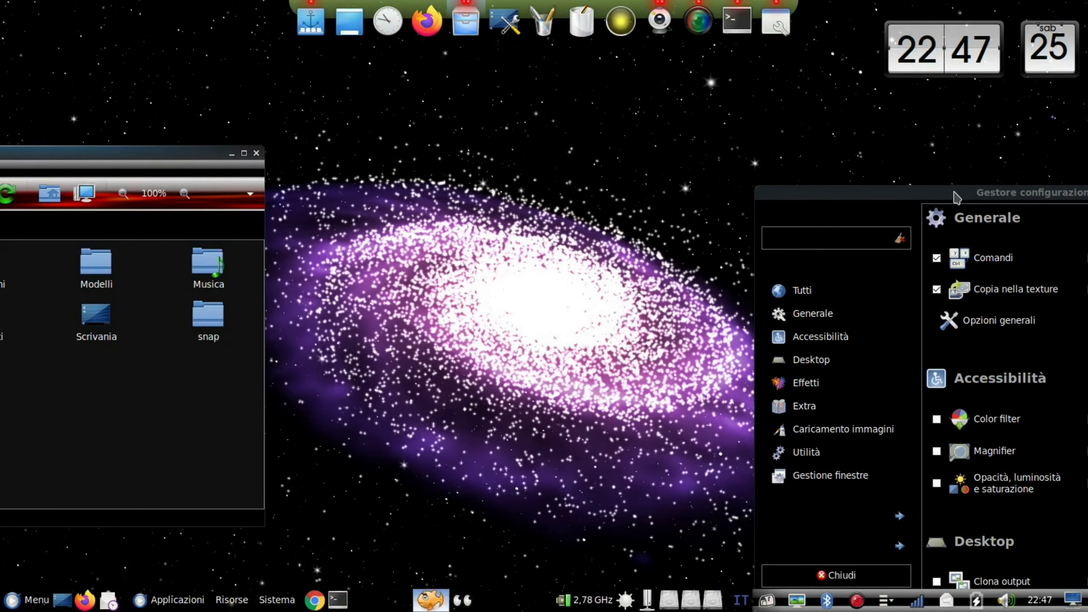
# Step: Move the CompizConfig window fully into view, enable Dentro il cubo for the Desktop cubico plugin, and rotate the cube
pyautogui.moveTo(948, 192); pyautogui.dragTo(508, 108)
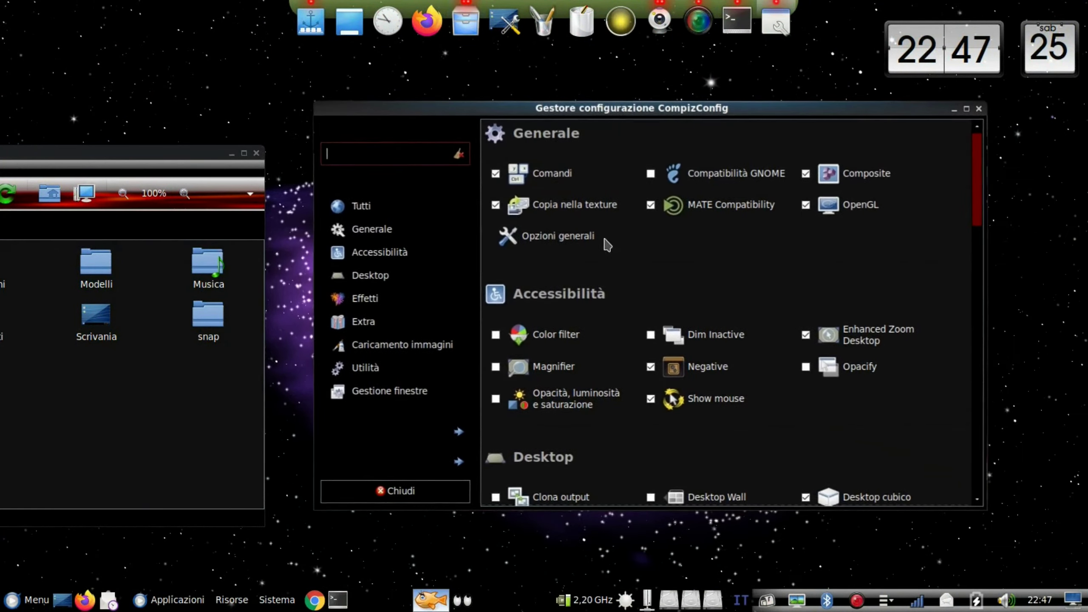
pyautogui.scroll(-3, 754, 412)
pyautogui.click(866, 372)
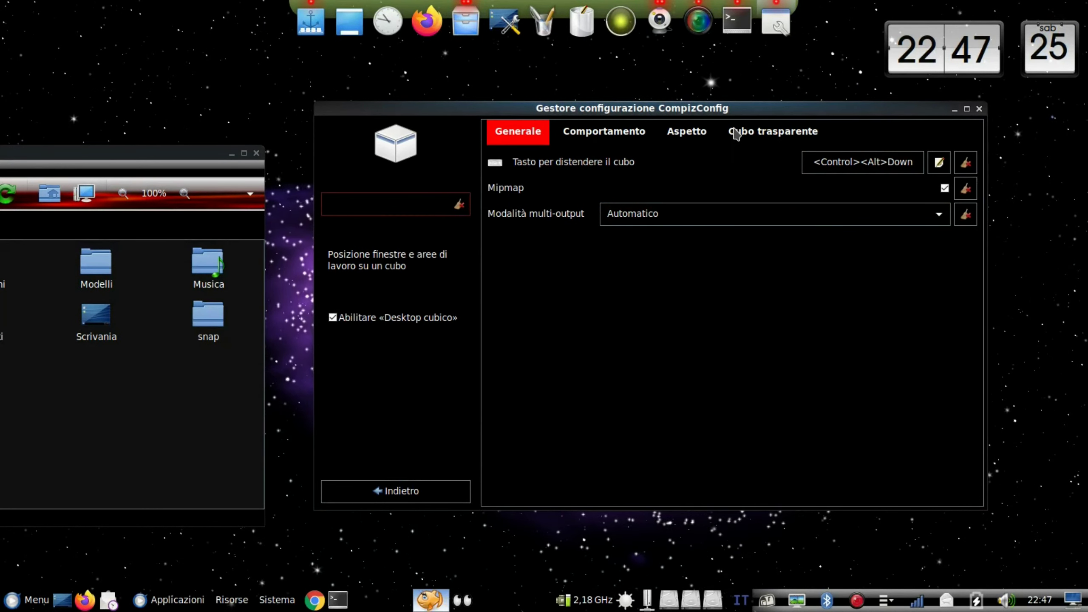
pyautogui.click(619, 142)
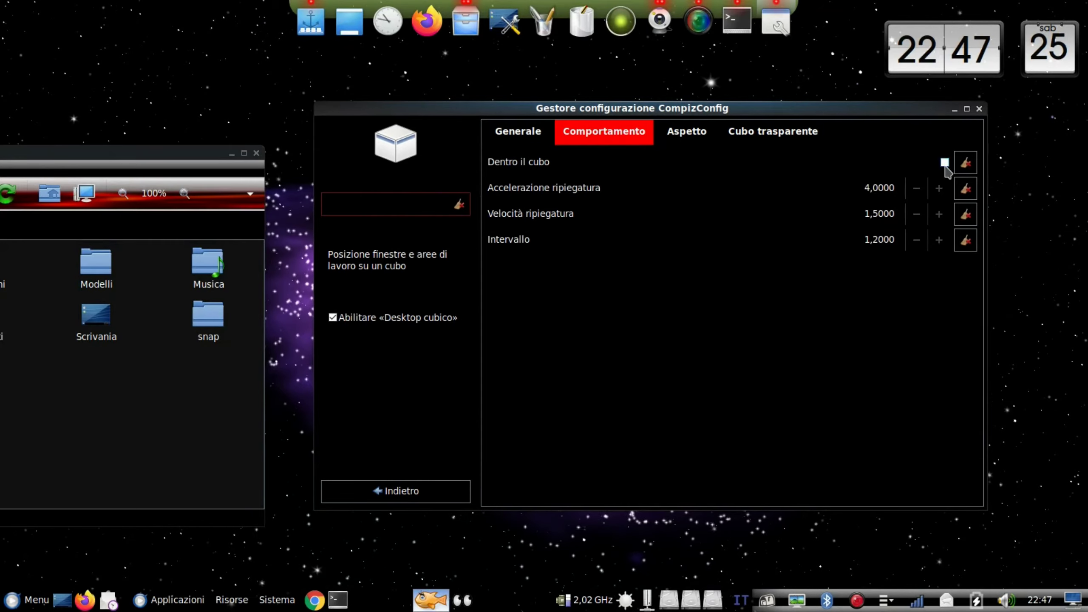
pyautogui.moveTo(989, 176); pyautogui.dragTo(998, 351)
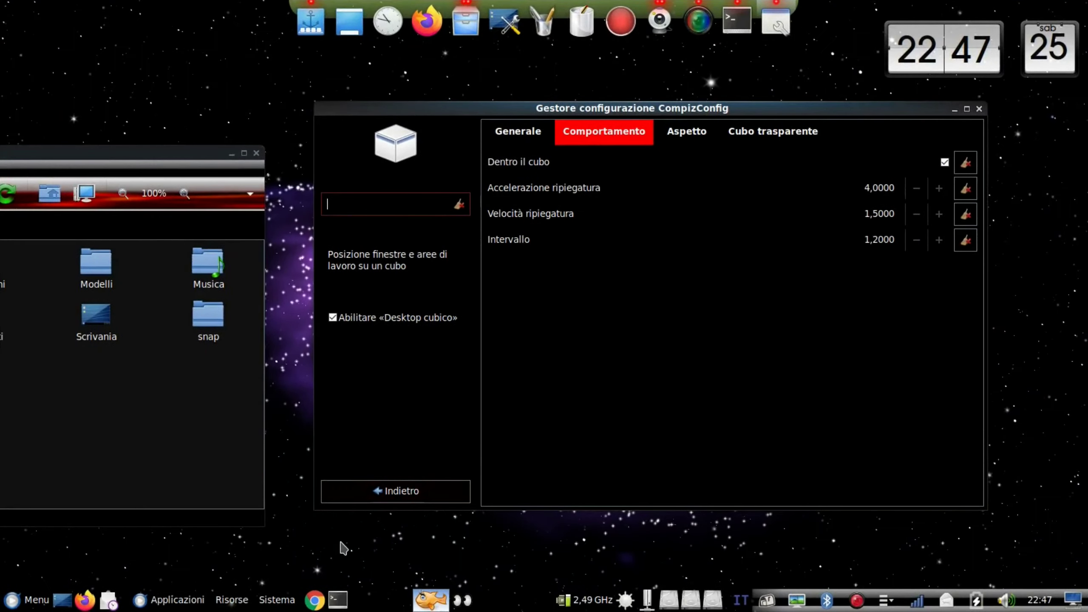
# Step: Set the Deformation of the Cube Reflection and Deformation plugin to Niente and rotate the cube to show it
pyautogui.click(379, 491)
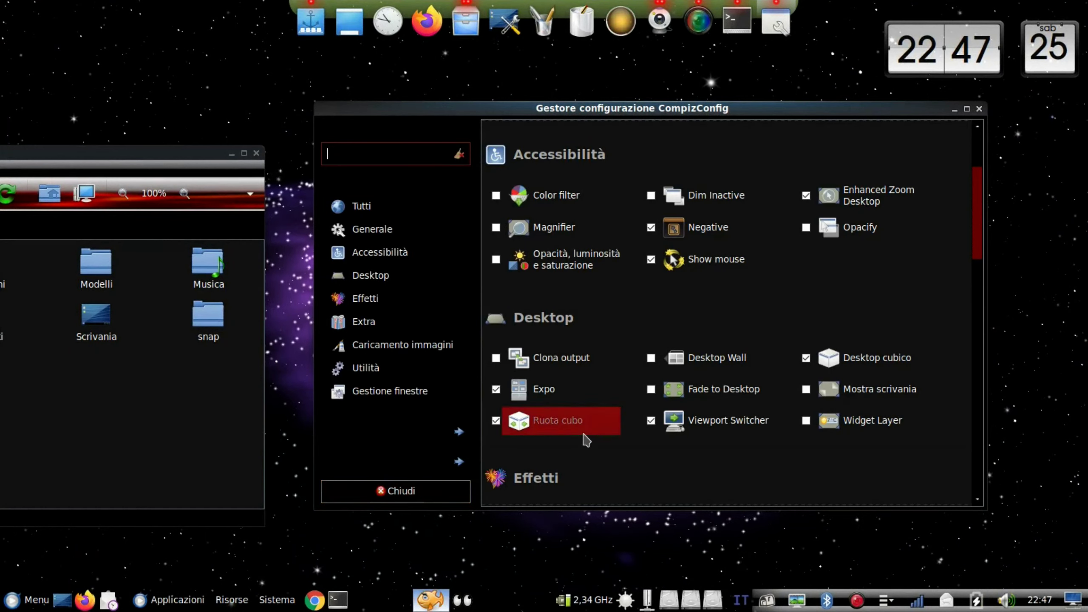
pyautogui.scroll(-5, 585, 438)
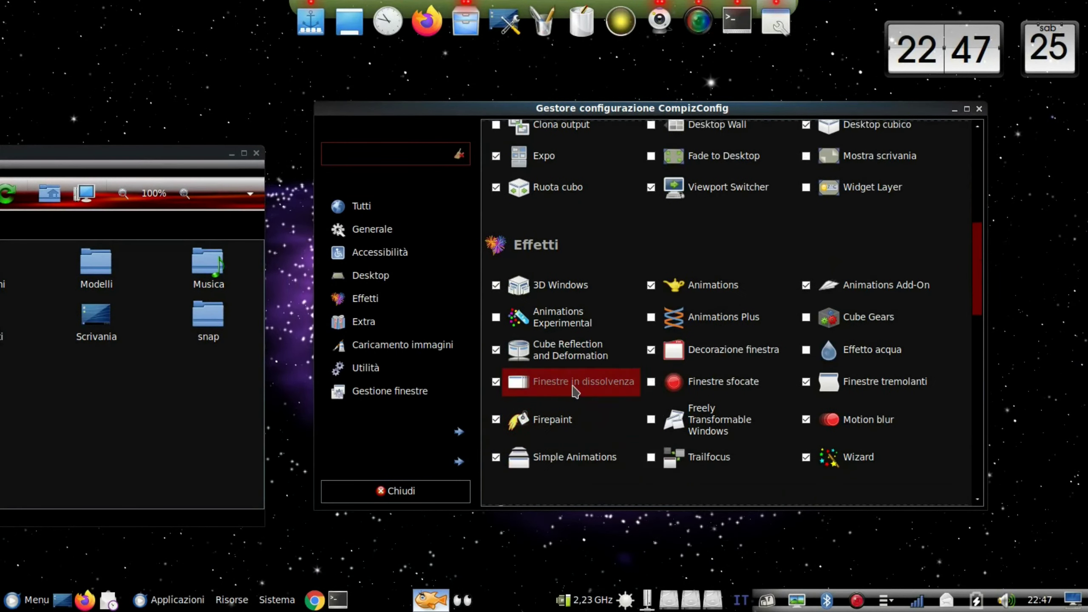
pyautogui.click(571, 360)
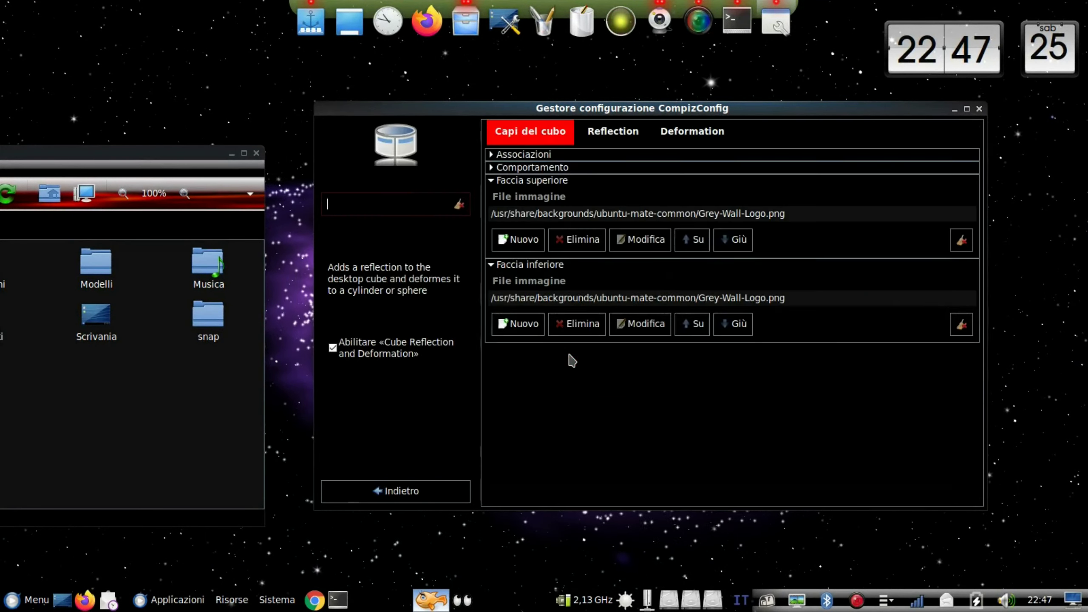
pyautogui.click(707, 137)
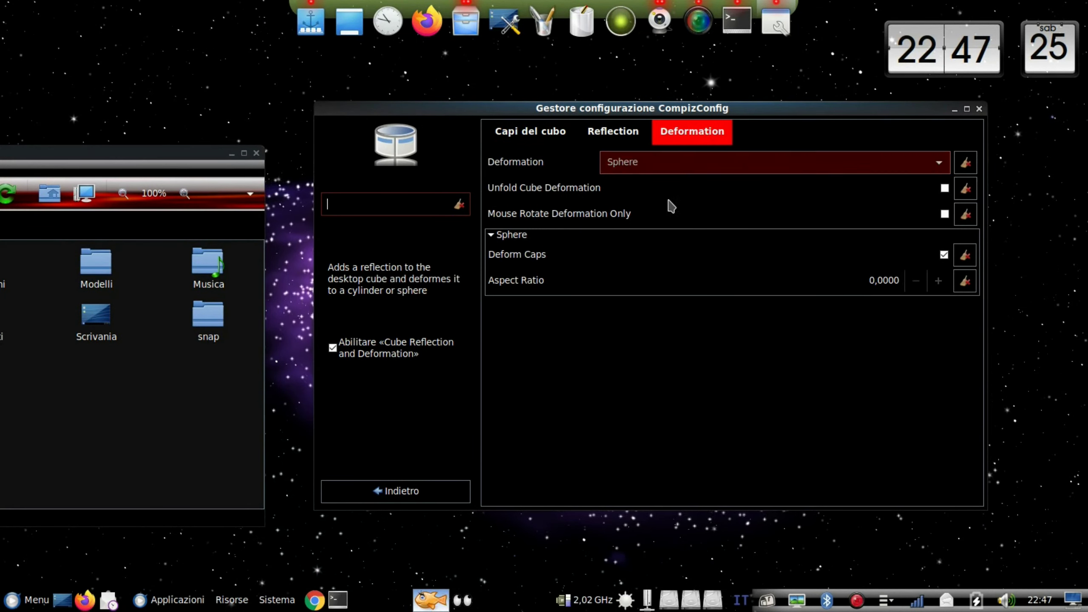
pyautogui.click(941, 165)
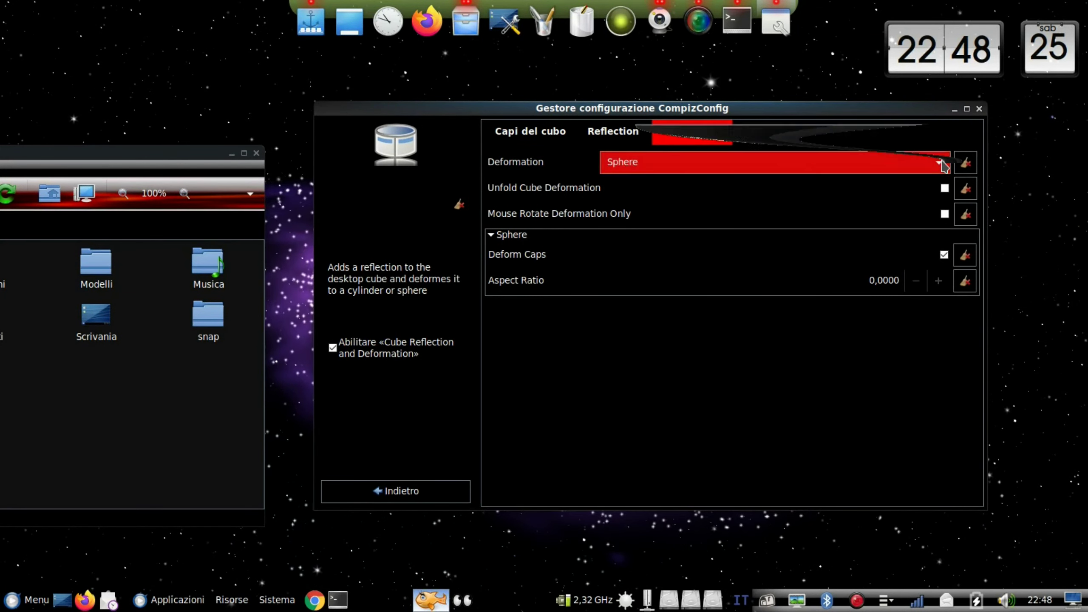
pyautogui.click(925, 121)
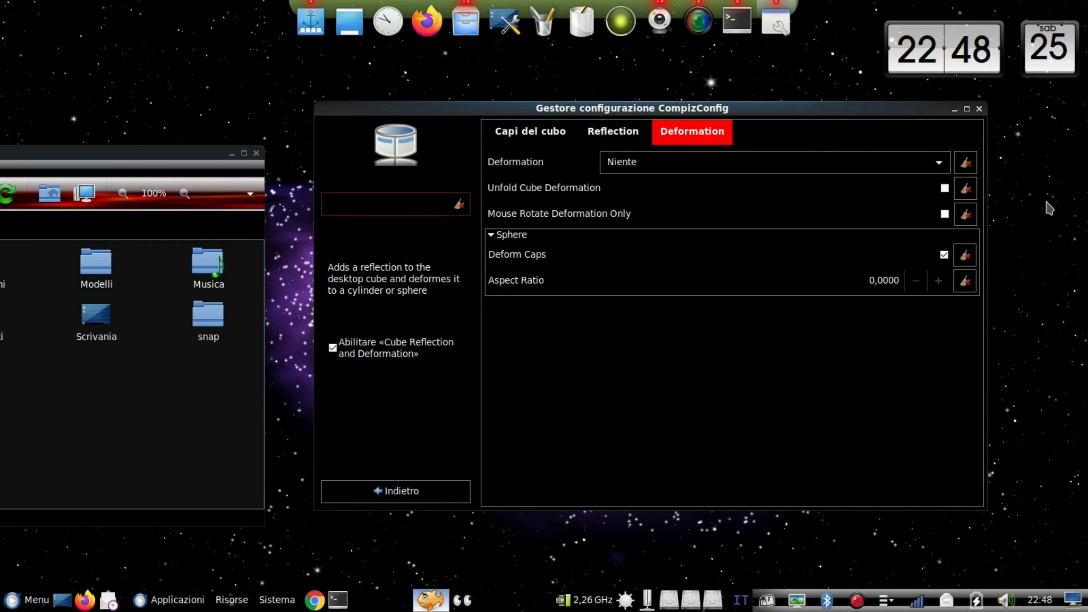
pyautogui.moveTo(1048, 207)
pyautogui.keyDown('ctrl'); pyautogui.keyDown('alt'); pyautogui.mouseDown()
pyautogui.moveTo(1059, 215)
pyautogui.moveTo(1083, 364)
pyautogui.moveTo(643, 364)
pyautogui.moveTo(544, 278)
pyautogui.moveTo(544, 150)
pyautogui.moveTo(621, 107)
pyautogui.moveTo(621, 365)
pyautogui.moveTo(513, 364)
pyautogui.moveTo(406, 150)
pyautogui.moveTo(322, 107)
pyautogui.mouseUp(); pyautogui.keyUp('alt'); pyautogui.keyUp('ctrl')
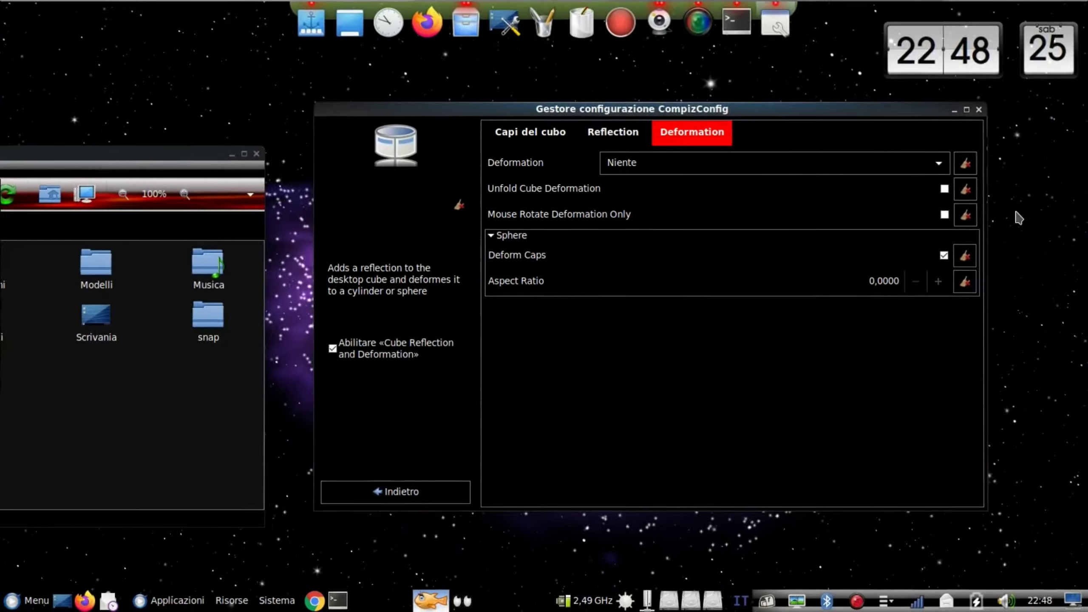
# Step: Set the cube's Deformation to Cylinder, view the workspaces in the Expo overview, and return to the CompizConfig workspace
pyautogui.click(940, 173)
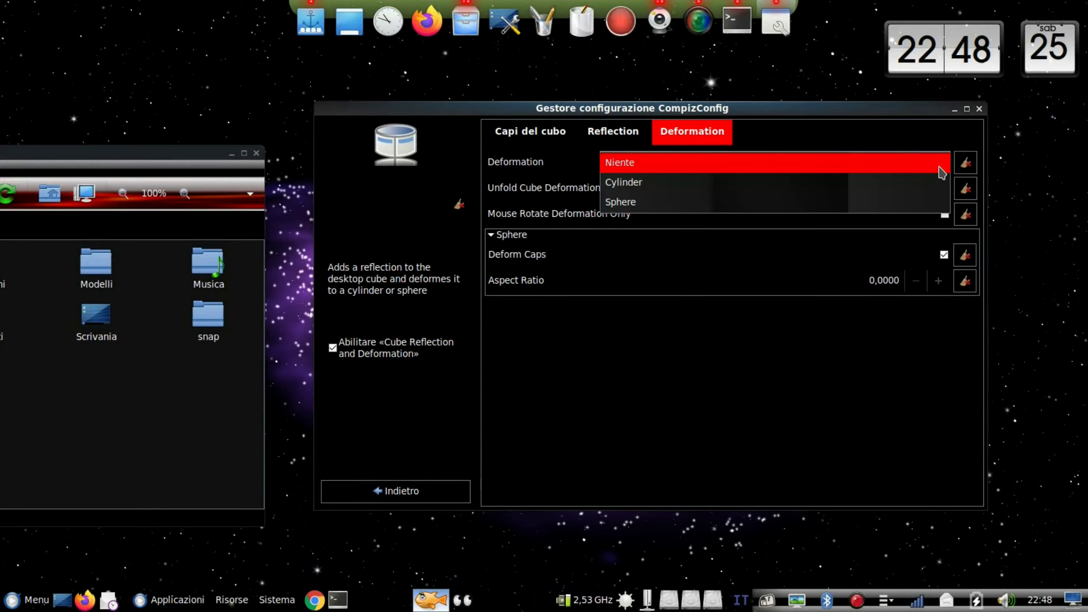
pyautogui.click(913, 184)
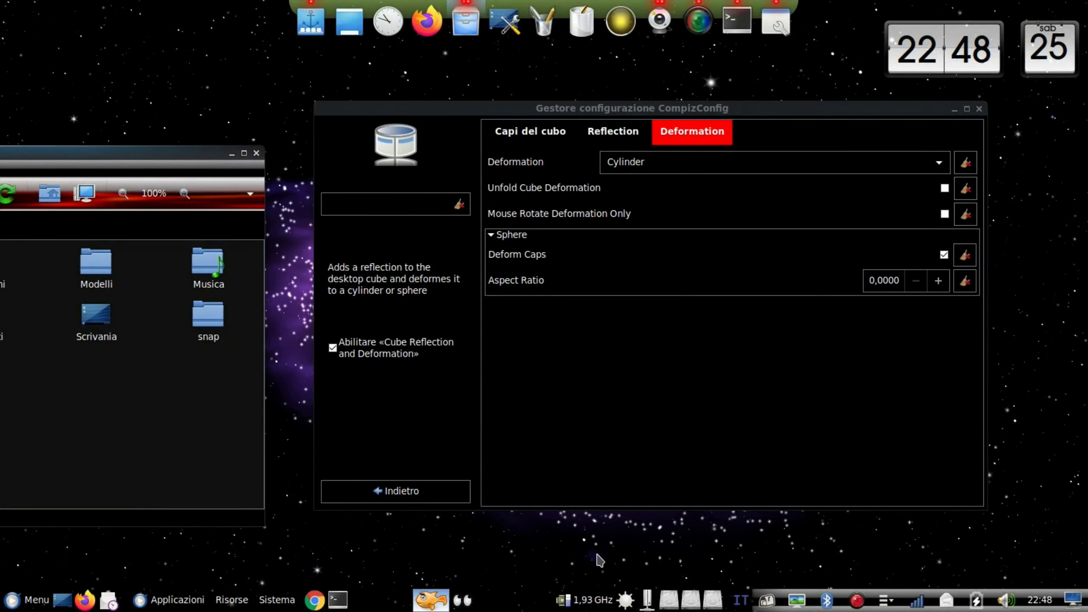
pyautogui.moveTo(1086, 610)
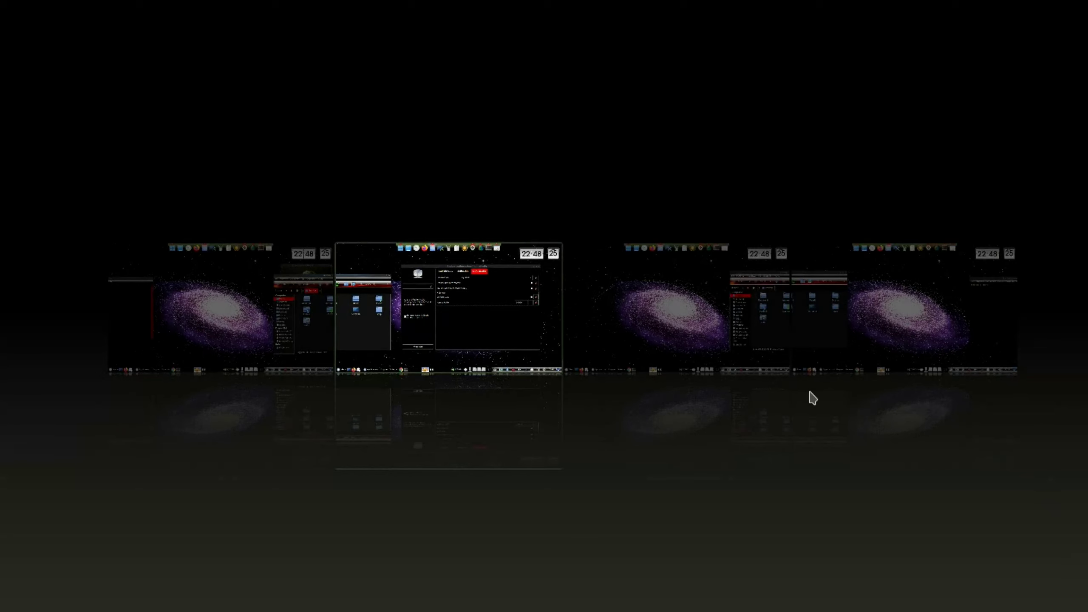
pyautogui.doubleClick(513, 331)
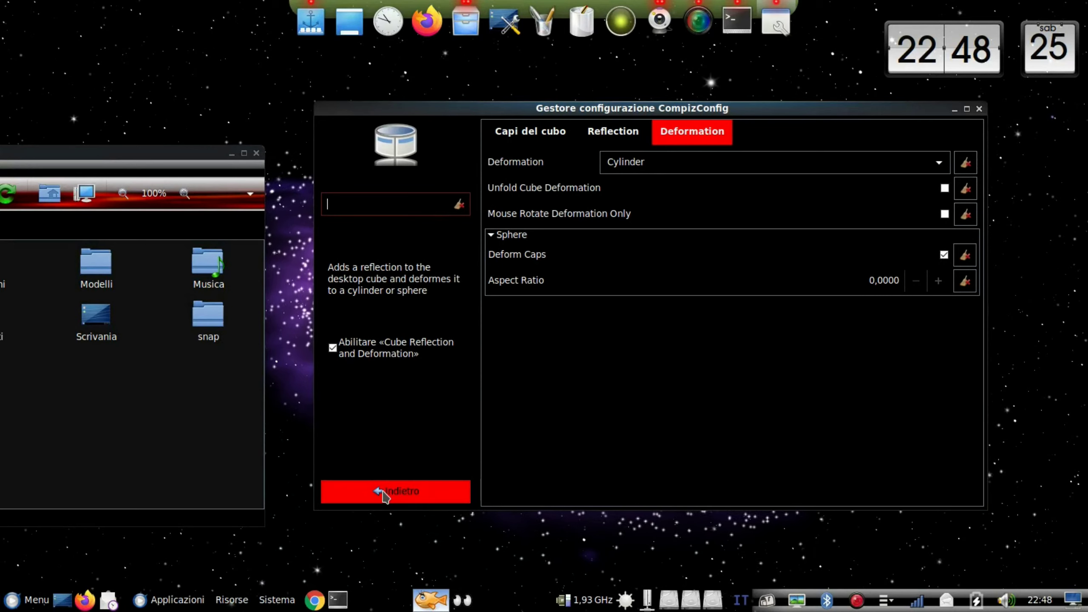
# Step: Set the cube's Deformation to Sphere and return to the Desktop section of the plugin list
pyautogui.click(939, 170)
pyautogui.click(884, 184)
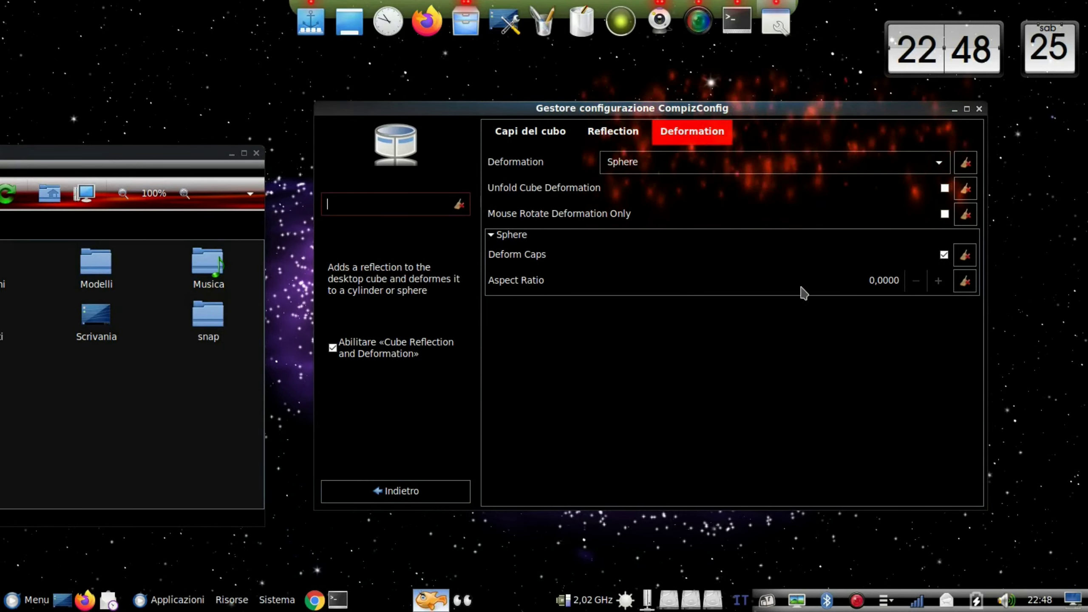
pyautogui.click(393, 491)
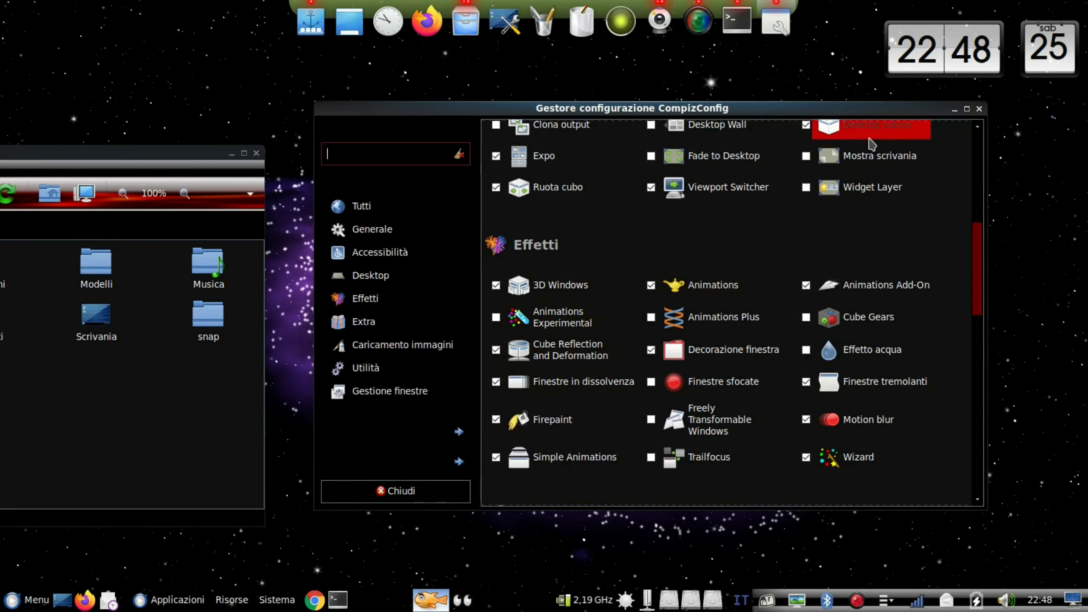
pyautogui.scroll(1, 866, 148)
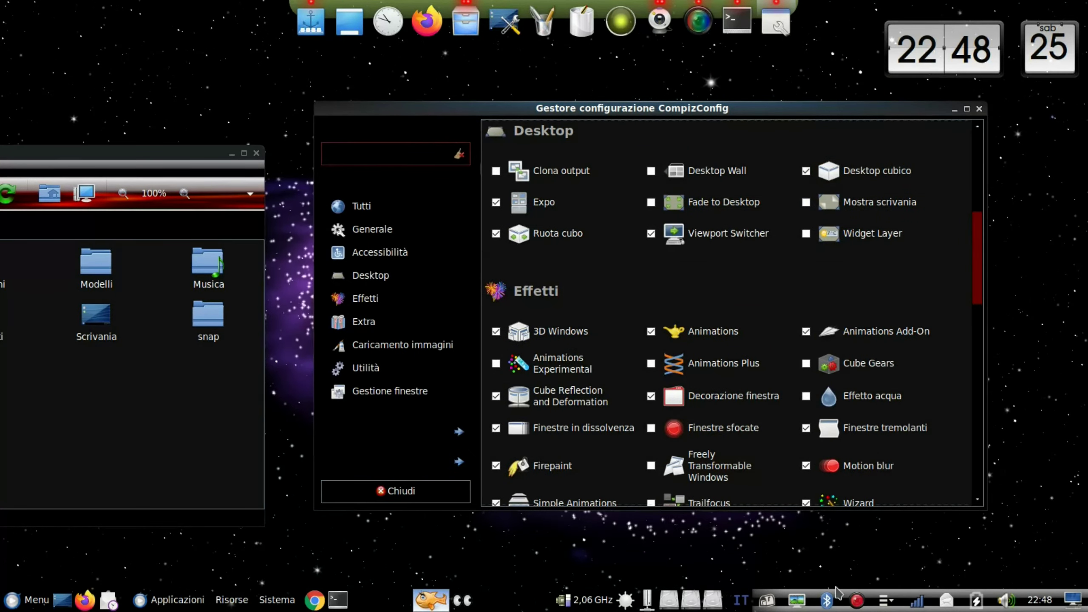
# Step: Turn off Dentro il cubo in the Desktop cubico plugin's behaviour settings and rotate the cube
pyautogui.rightClick(857, 608)
pyautogui.click(891, 509)
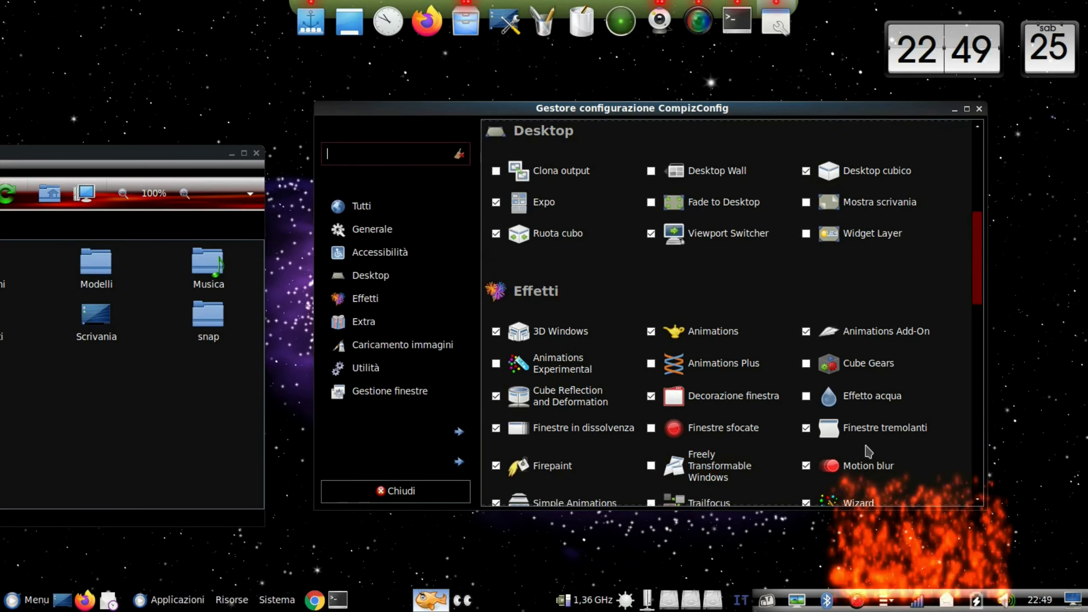
pyautogui.click(858, 174)
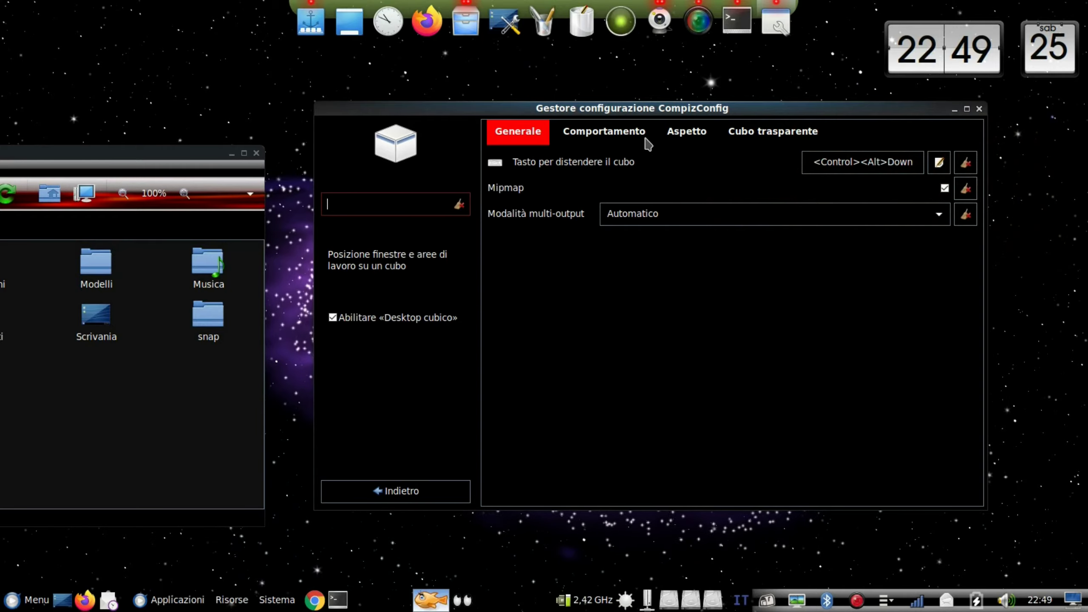
pyautogui.click(630, 139)
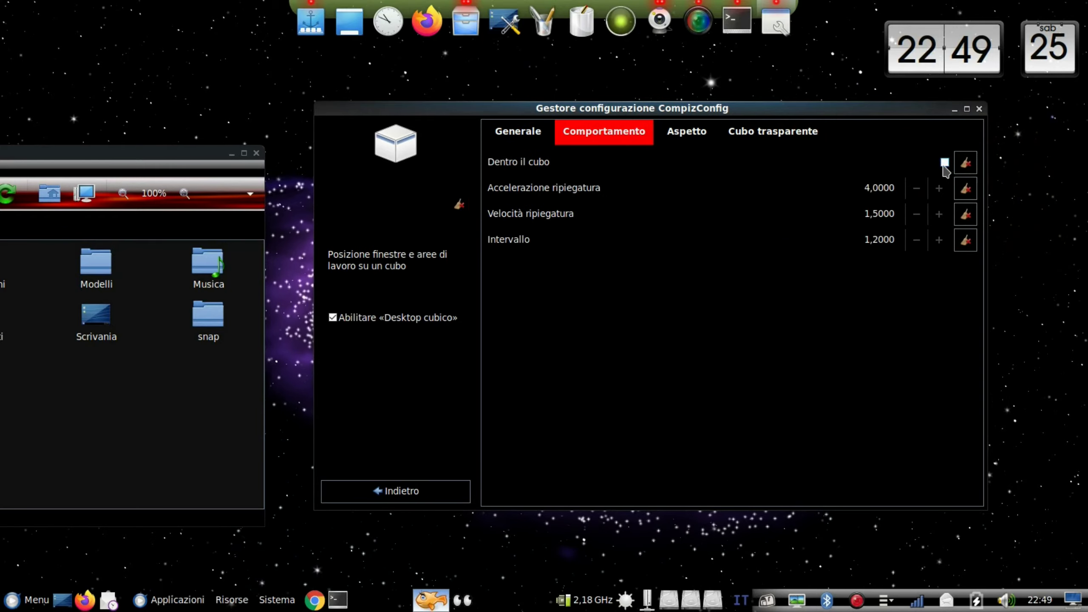
pyautogui.moveTo(1001, 242)
pyautogui.mouseDown()
pyautogui.moveTo(814, 300)
pyautogui.moveTo(600, 342)
pyautogui.moveTo(985, 249)
pyautogui.mouseUp()
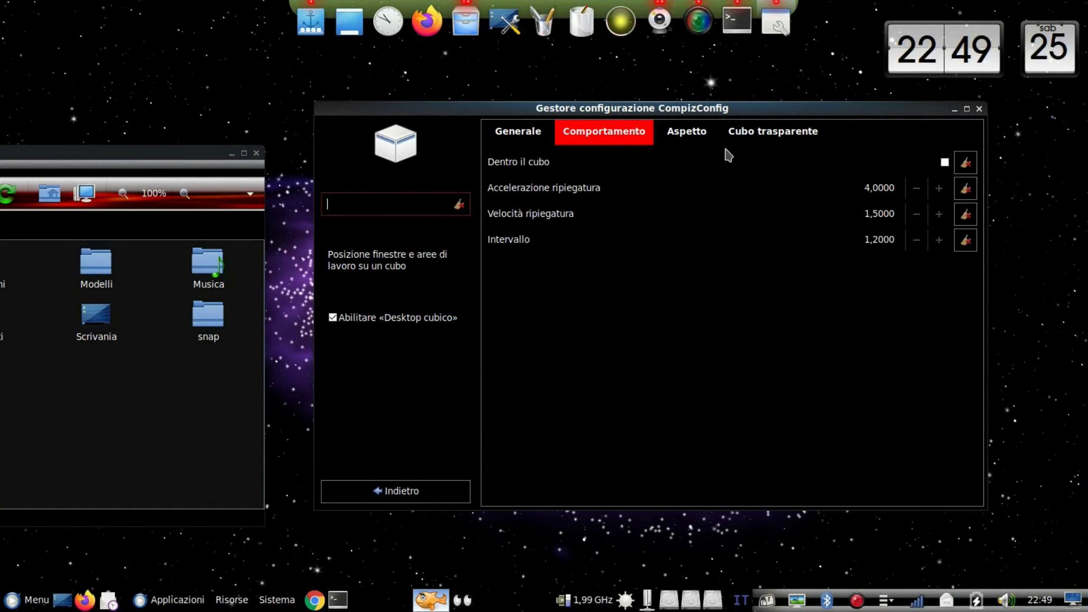
# Step: Set the Deformation of the Cube Reflection and Deformation plugin to Niente and rotate the desktop cube
pyautogui.click(425, 494)
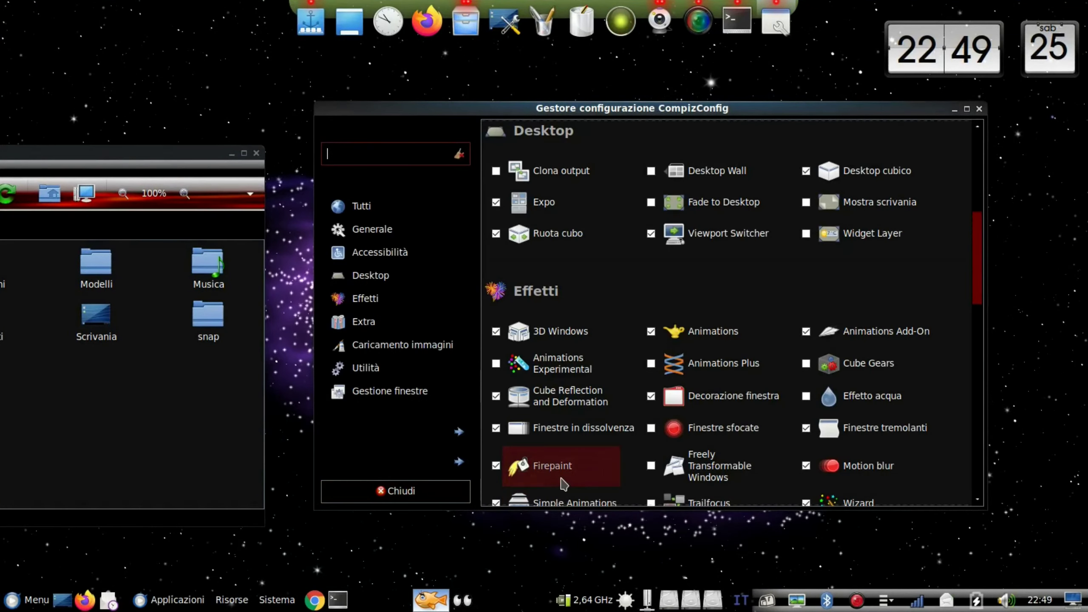
pyautogui.click(576, 403)
pyautogui.click(703, 134)
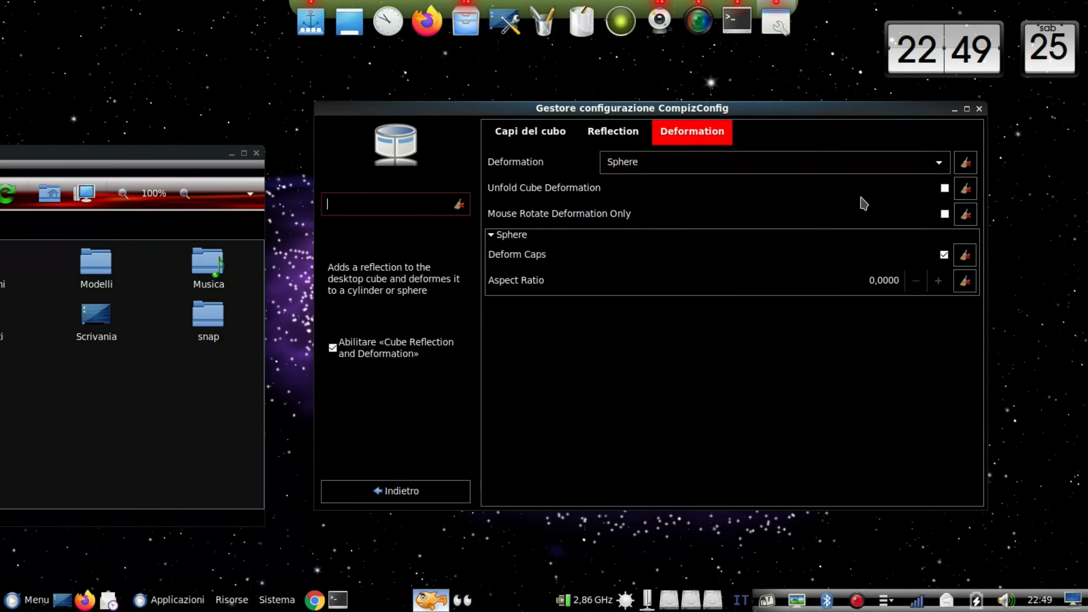
pyautogui.click(936, 169)
pyautogui.click(936, 126)
pyautogui.moveTo(936, 126); pyautogui.dragTo(543, 180)
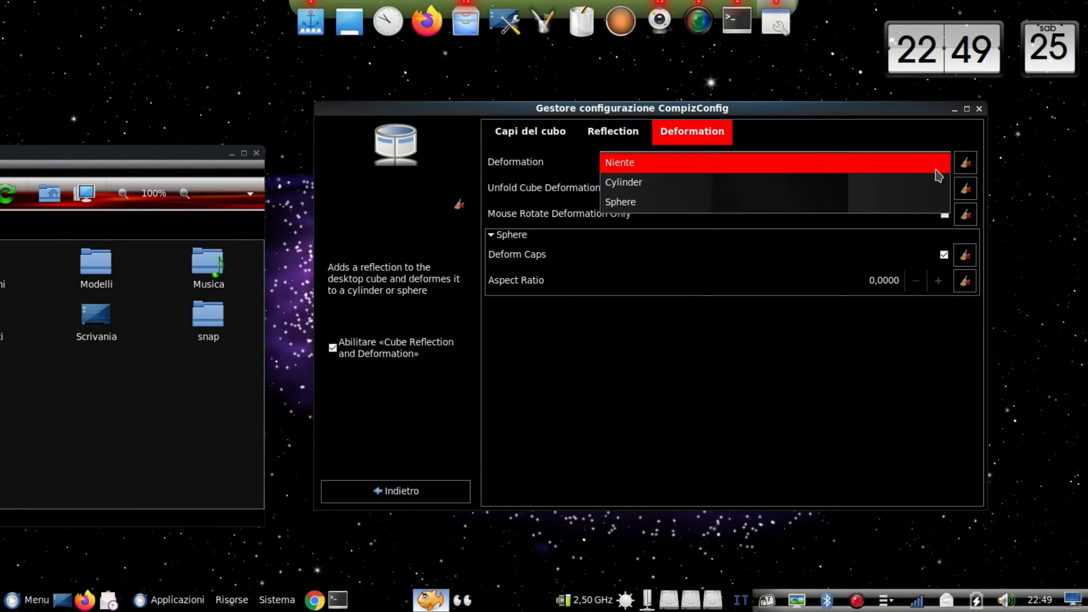
# Step: Set the cube's Deformation to Sphere, then view the workspaces in the Expo overview and leave it
pyautogui.keyDown('ctrl'); pyautogui.keyDown('alt'); pyautogui.moveTo(1024, 217); pyautogui.dragTo(544, 142); pyautogui.keyUp('alt'); pyautogui.keyUp('ctrl')
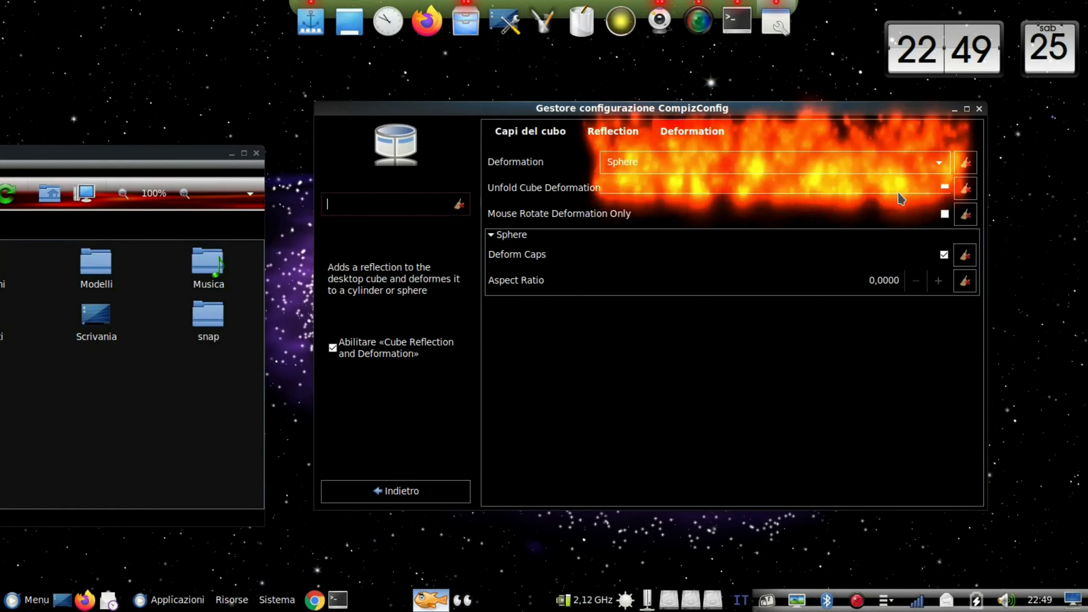
pyautogui.keyDown('ctrl'); pyautogui.keyDown('alt'); pyautogui.click(1027, 282); pyautogui.keyUp('alt'); pyautogui.keyUp('ctrl')
pyautogui.moveTo(1074, 608)
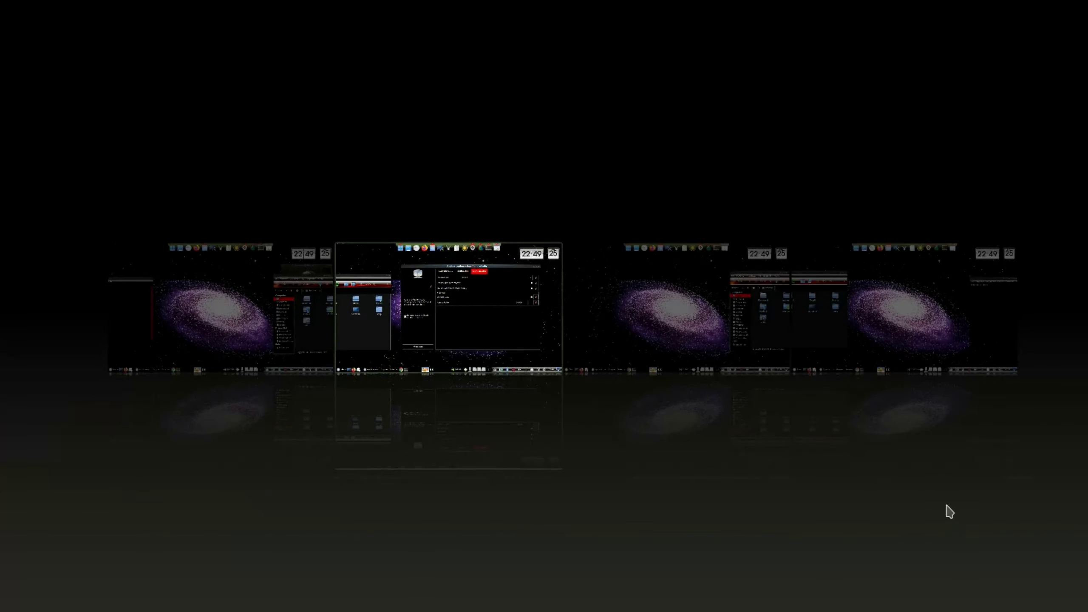
pyautogui.click(949, 511)
# Step: Browse the open windows with the Shift Switcher effect and return to the CompizConfig plugin list
pyautogui.moveTo(1086, 2)
pyautogui.scroll(-3, 1087, 1)
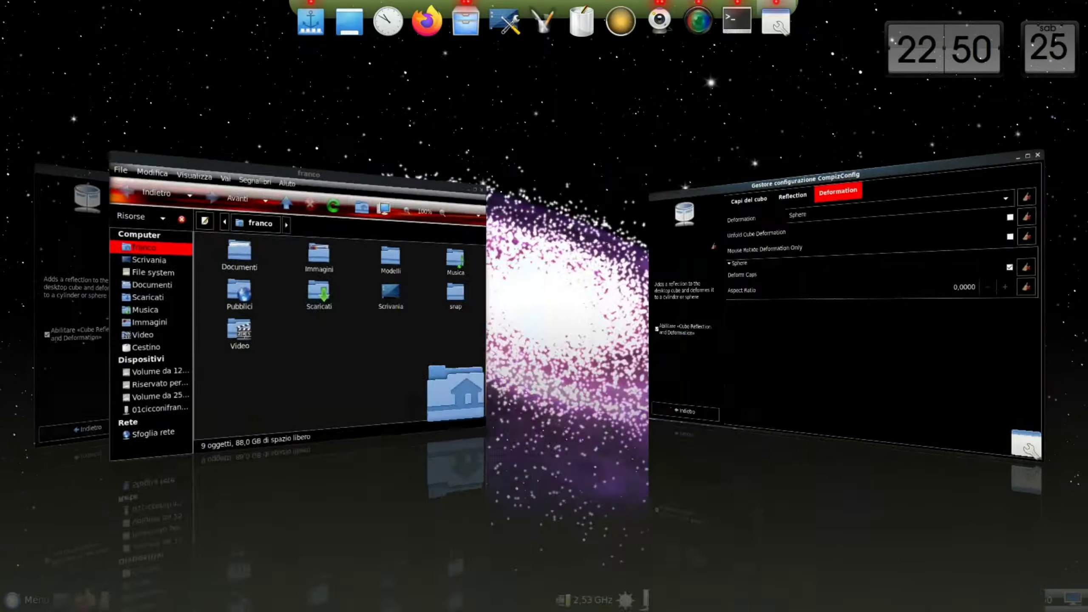
pyautogui.click(459, 497)
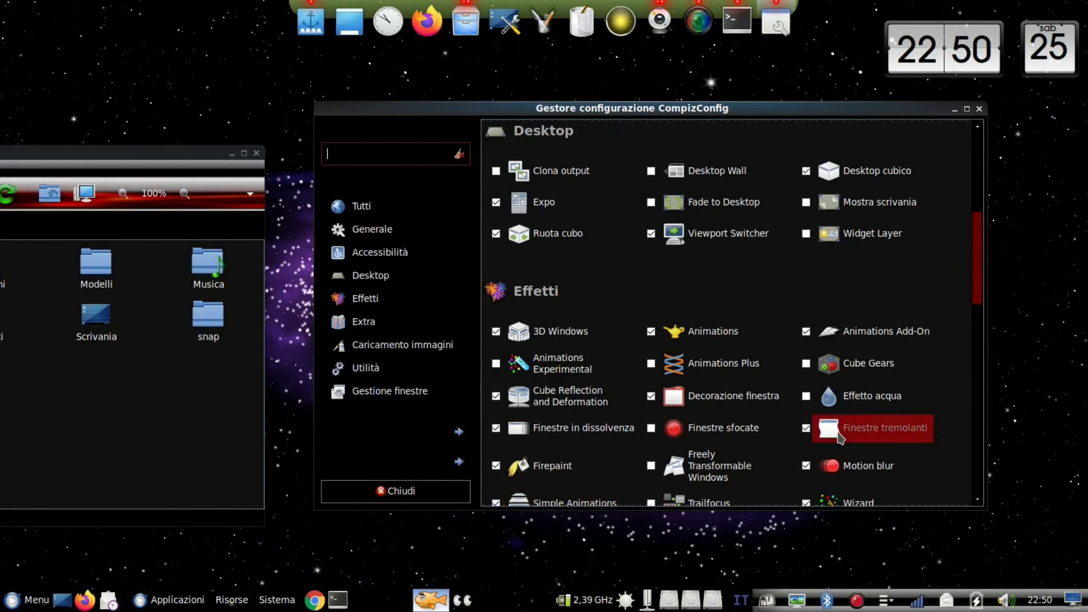
# Step: Set the Shift Switcher Mode to Flip in the Shift Switcher plugin's Shift Mode settings
pyautogui.scroll(-8, 842, 440)
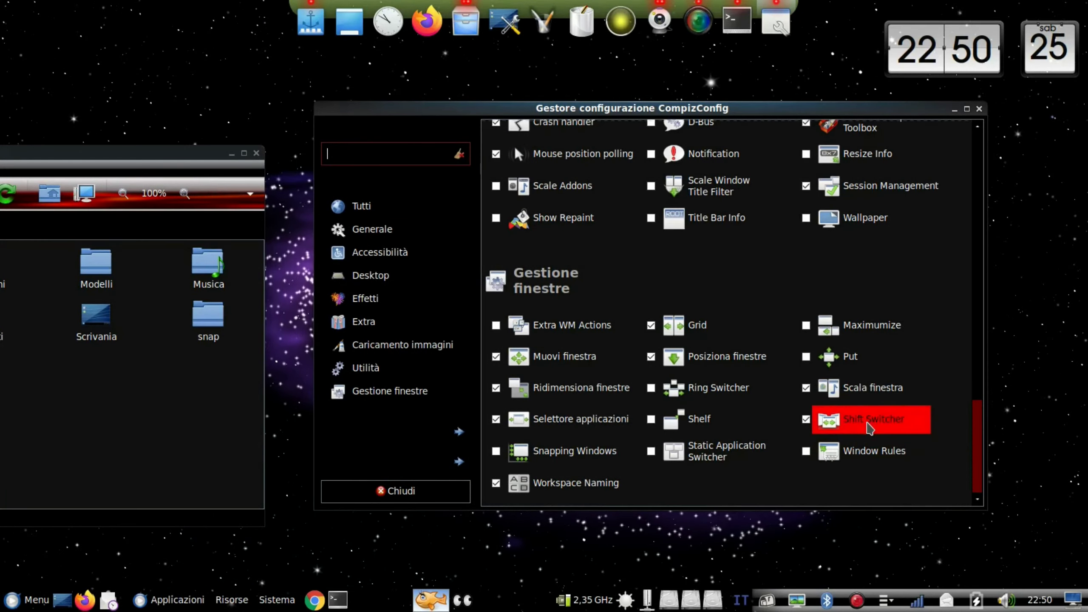
pyautogui.click(869, 428)
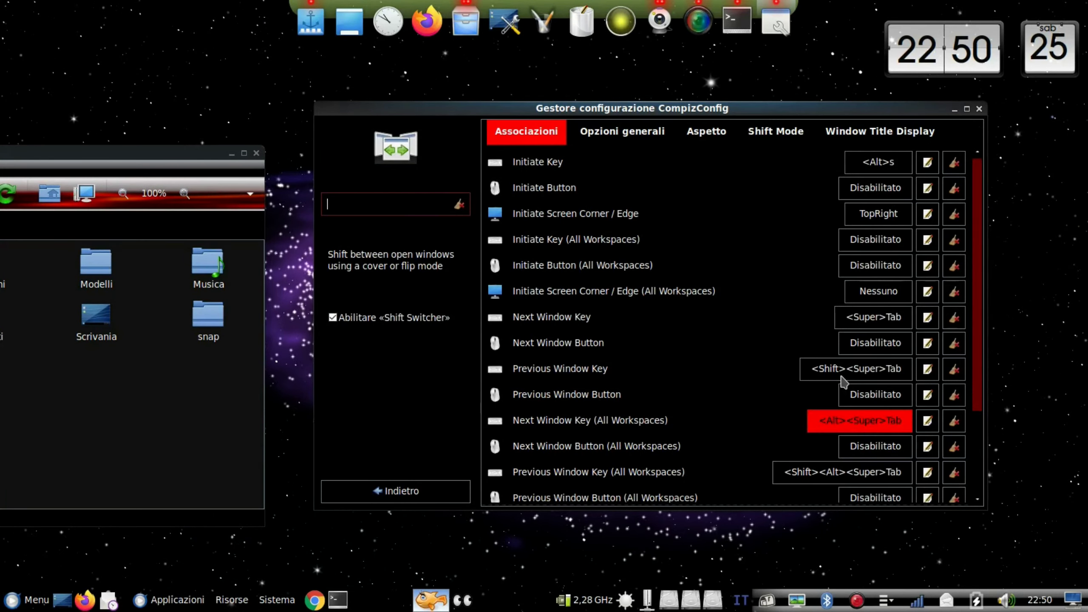
pyautogui.click(707, 132)
pyautogui.click(757, 132)
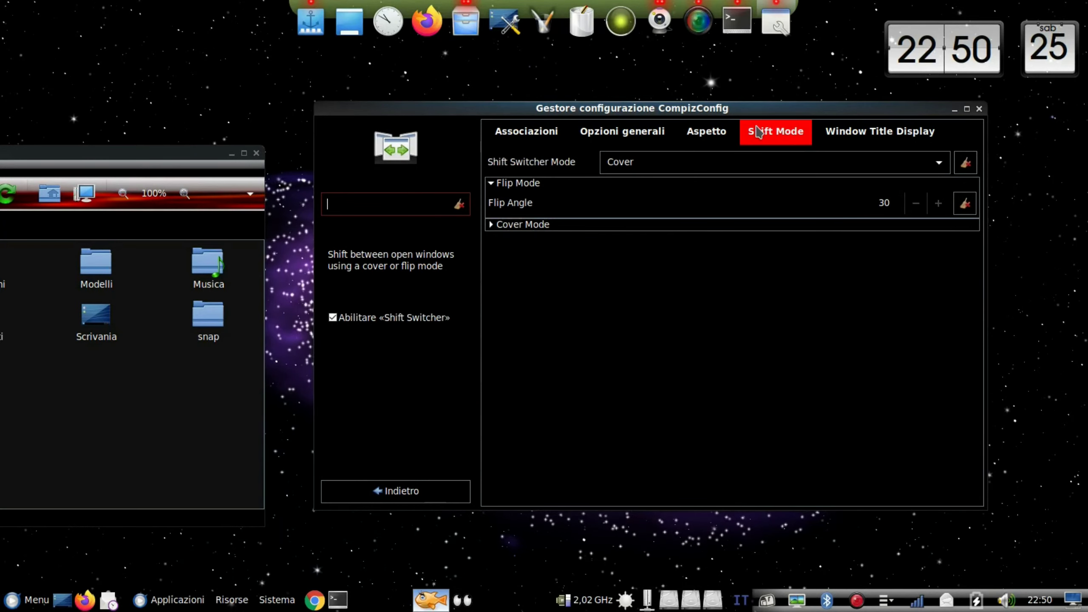
pyautogui.click(930, 167)
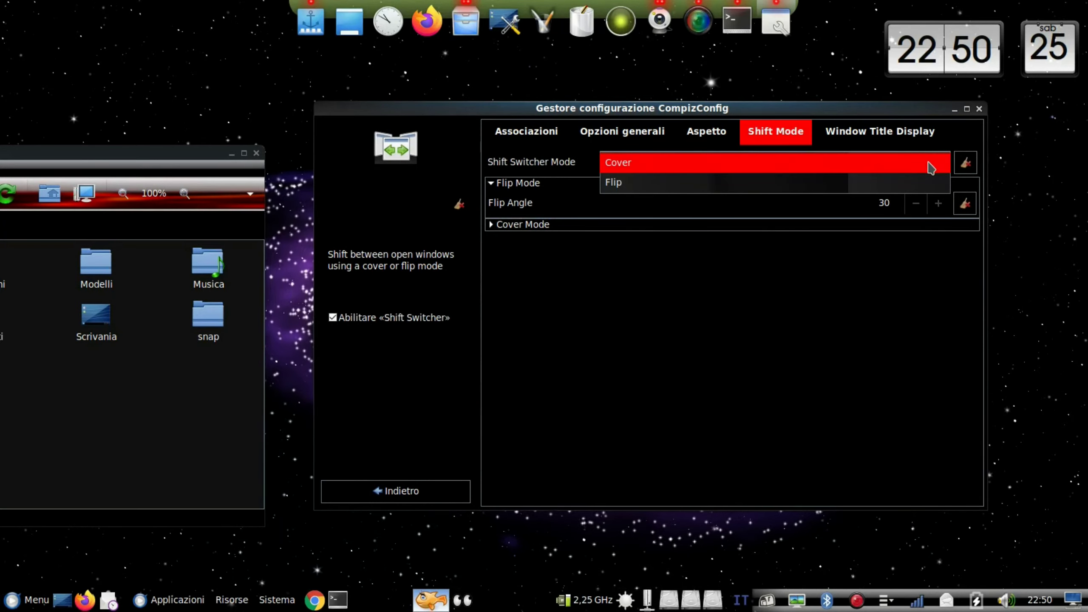
pyautogui.click(909, 187)
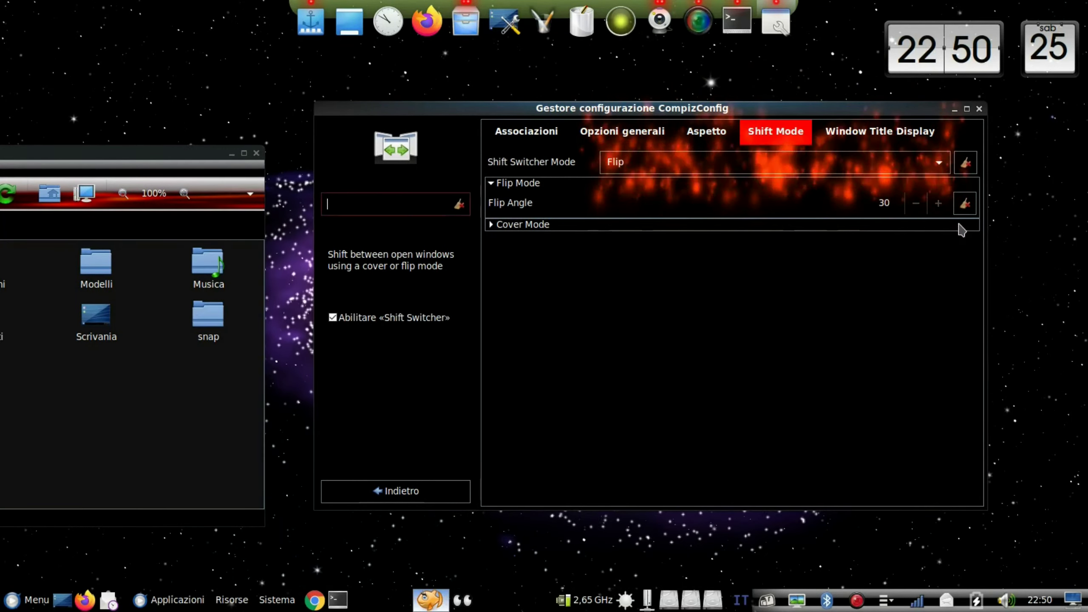
# Step: View the Expo overview, return to the CompizConfig workspace, and cycle back and forth through the open windows in Flip mode
pyautogui.moveTo(1086, 609)
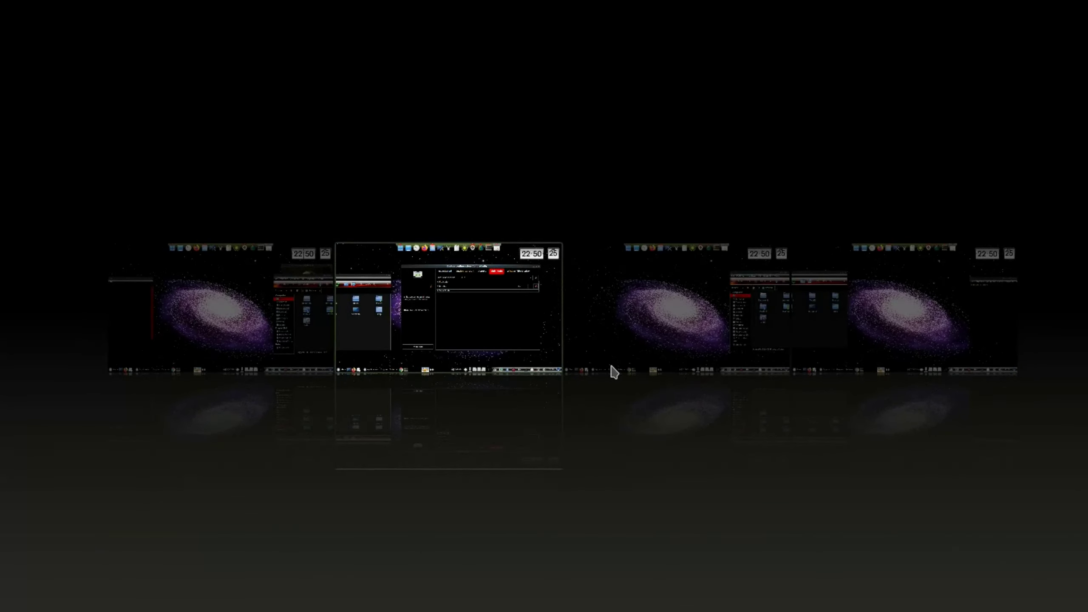
pyautogui.click(505, 345)
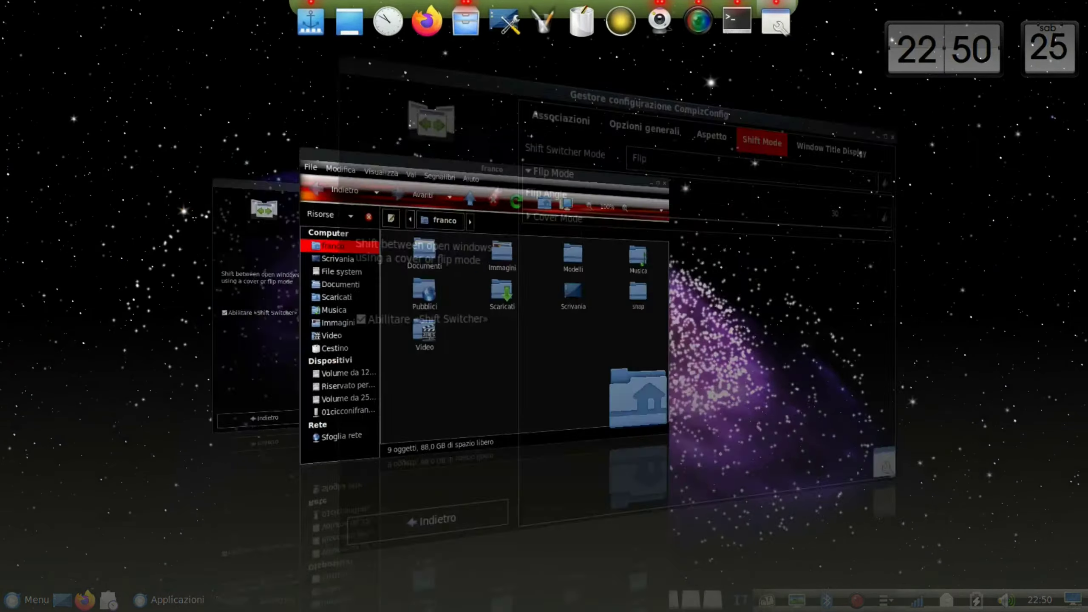
pyautogui.press('super+Tab')
pyautogui.press('shift+super+Tab')
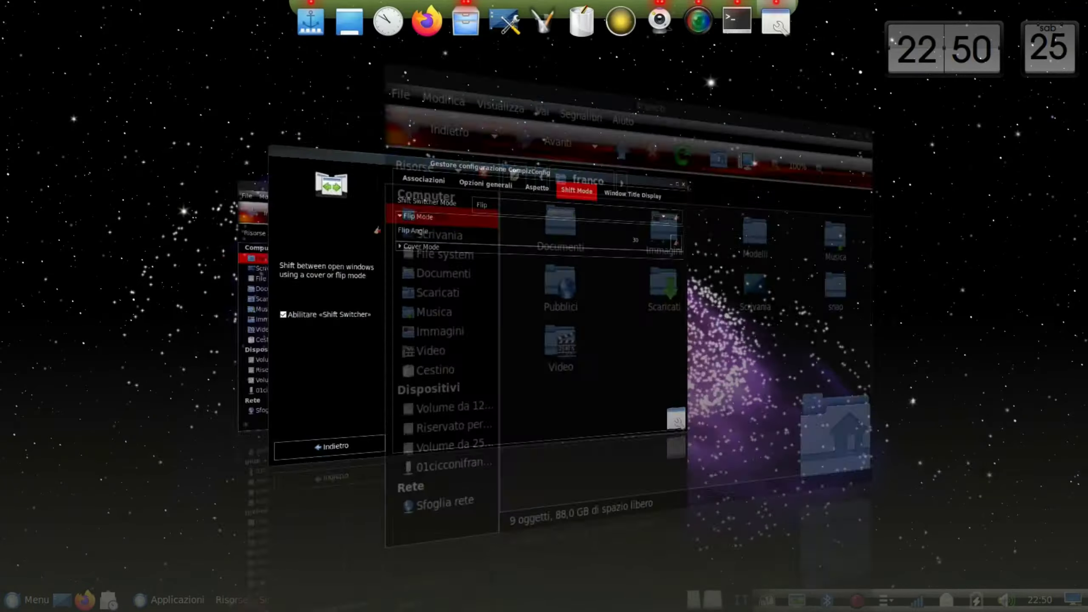
pyautogui.press('super+Tab')
pyautogui.press('super+Tab')
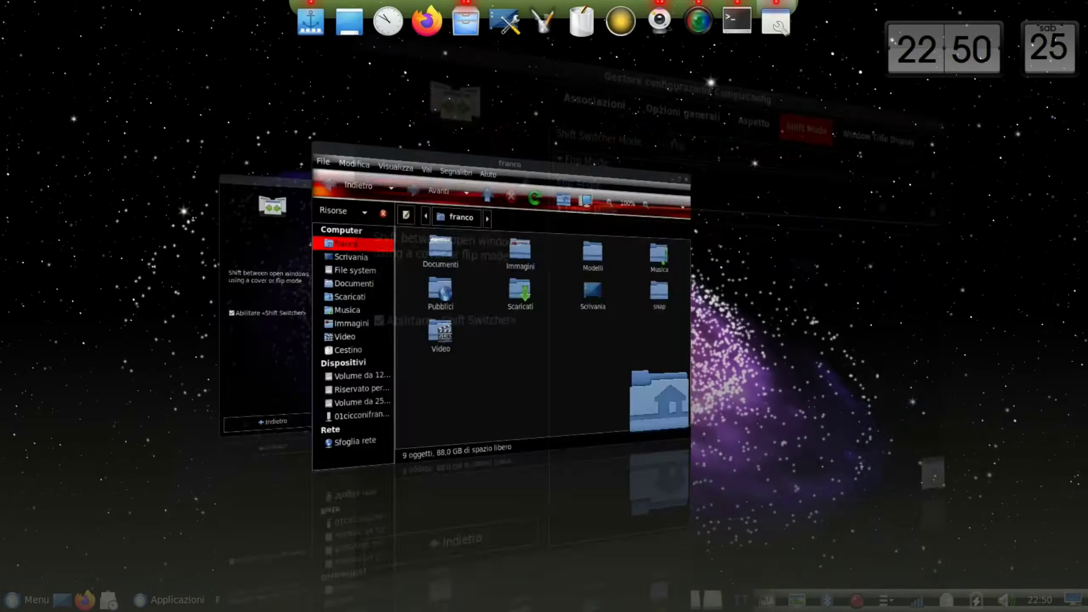
pyautogui.press('shift+super+Tab')
pyautogui.press('super+Tab')
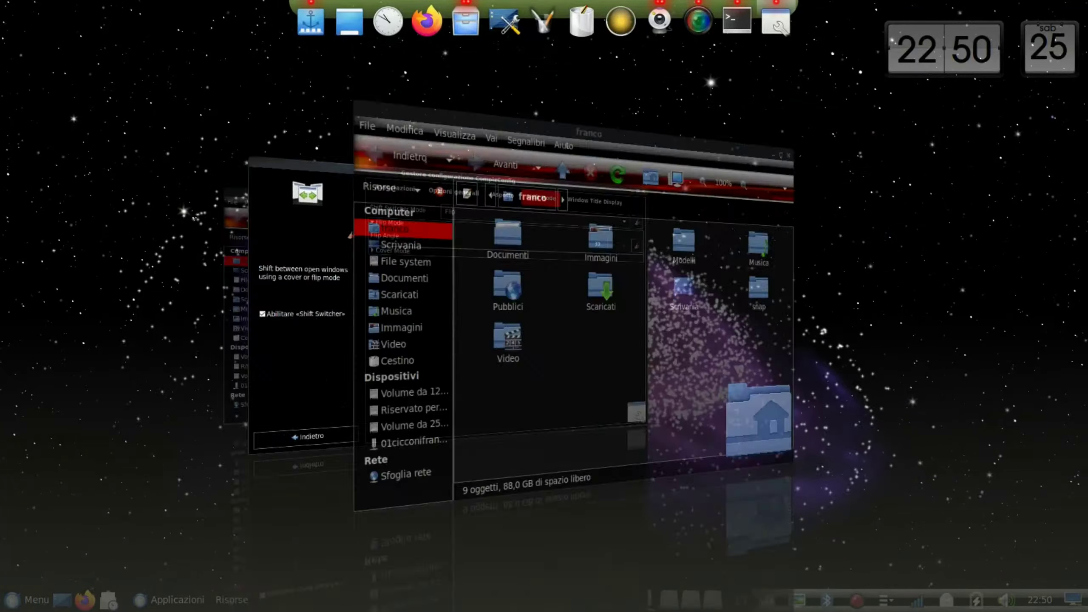
pyautogui.press('shift+super+Tab')
pyautogui.press('super+Tab')
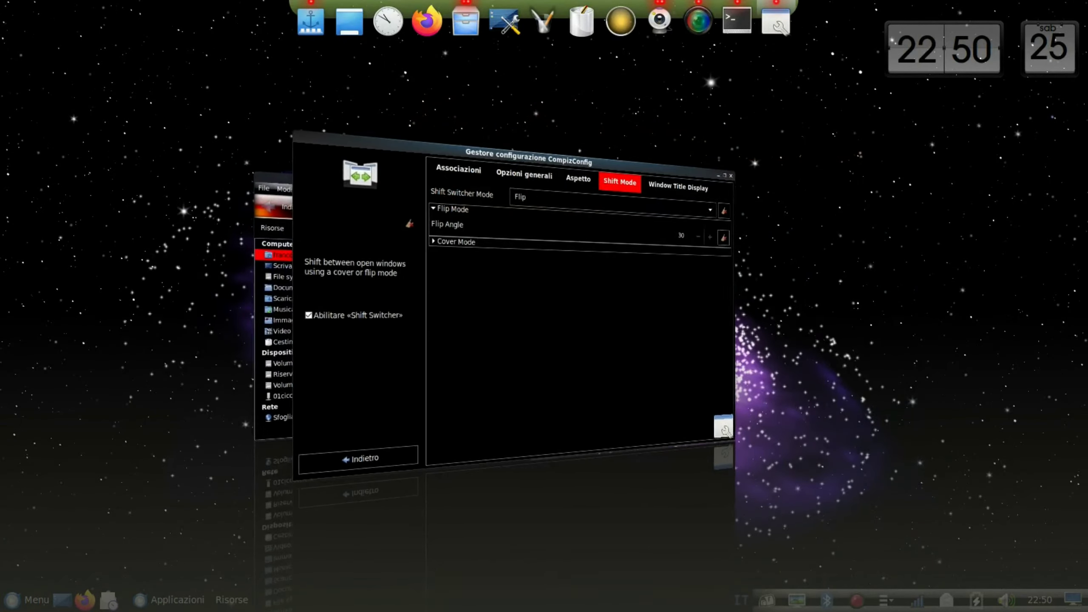
pyautogui.press('Right')
pyautogui.press('Right')
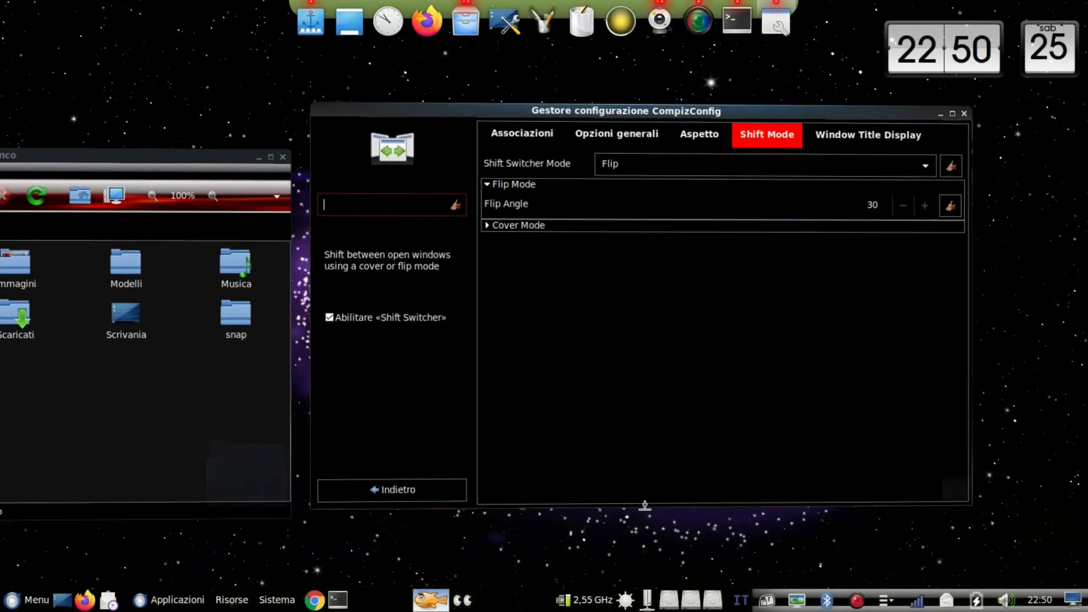
# Step: Set the Shift Switcher Mode to Cover and switch between the open windows to show the effect
pyautogui.click(938, 173)
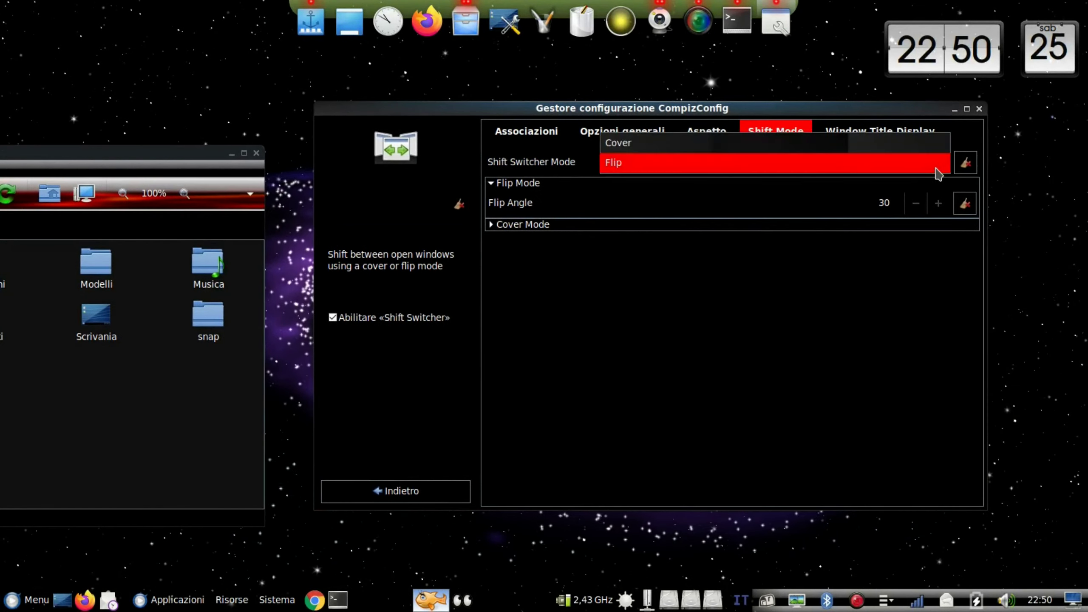
pyautogui.click(936, 172)
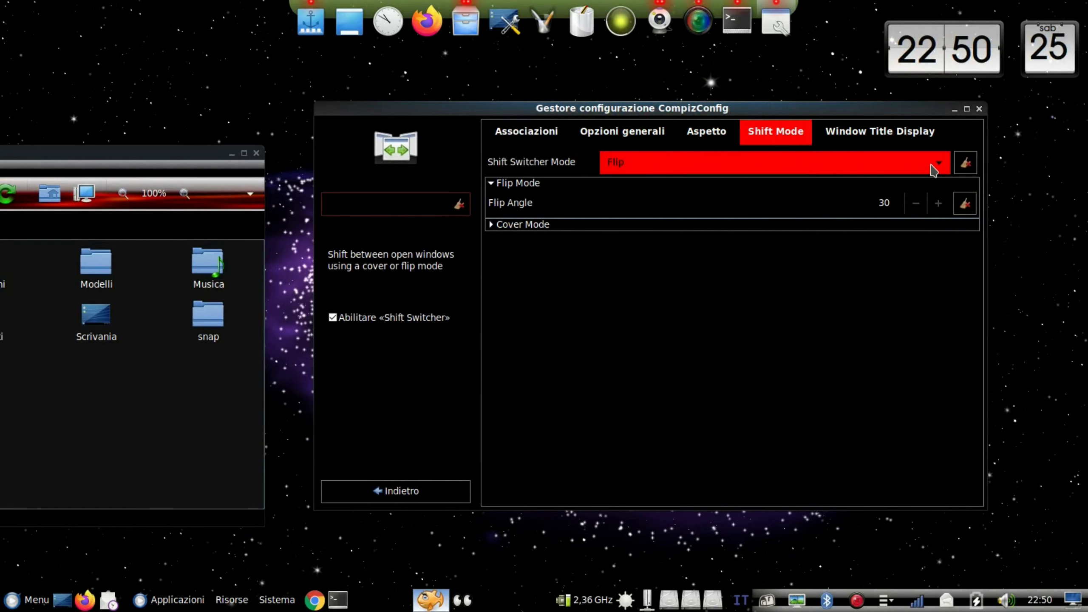
pyautogui.click(930, 166)
pyautogui.click(935, 148)
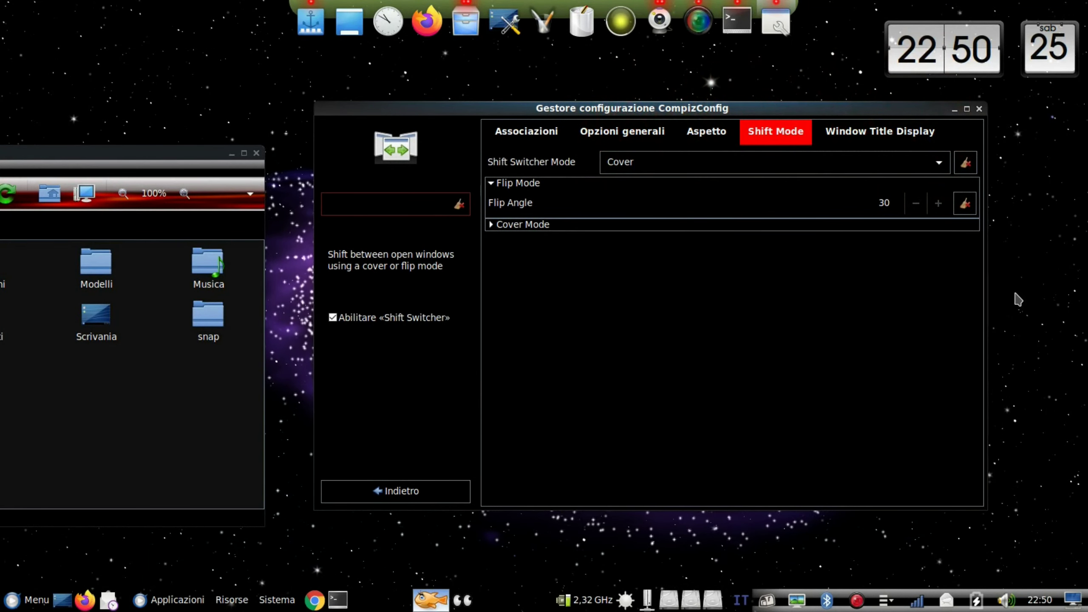
pyautogui.press('super+Tab')
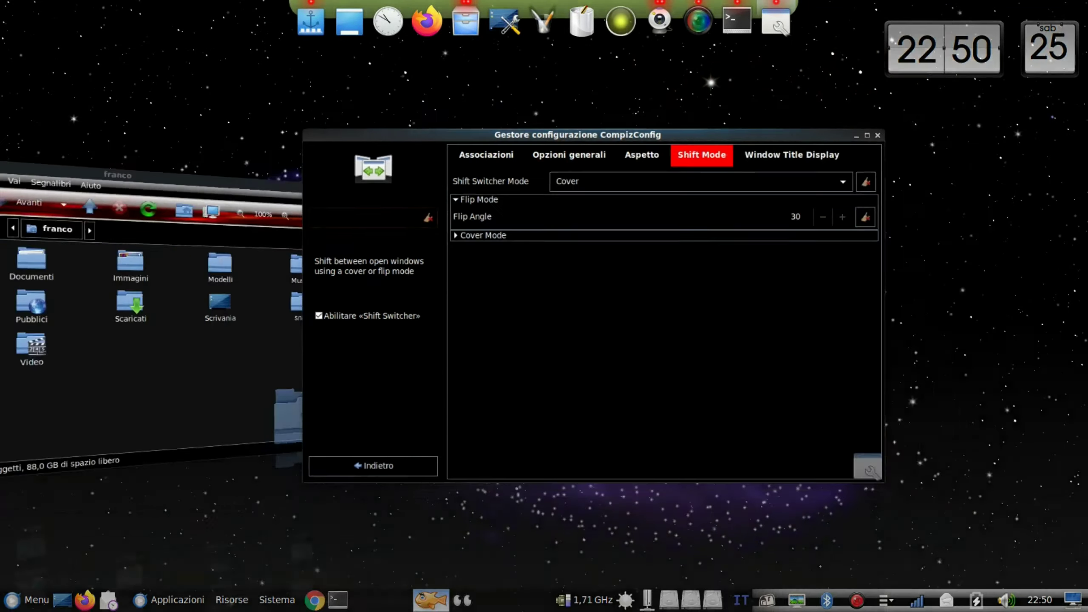